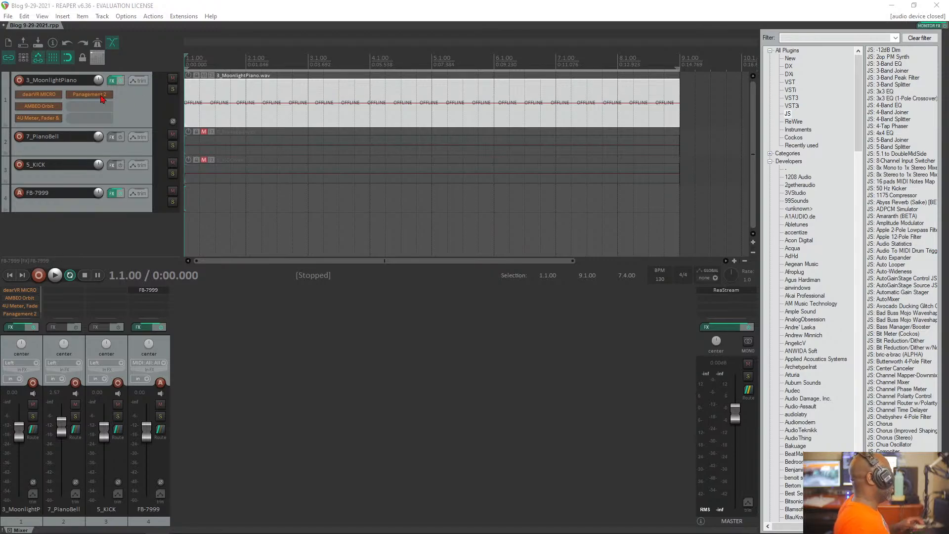
Step: Open the bypassed dearVR MICRO effect of the 3_MoonlightPiano track and move its window clear of the track controls
left_click(40, 97)
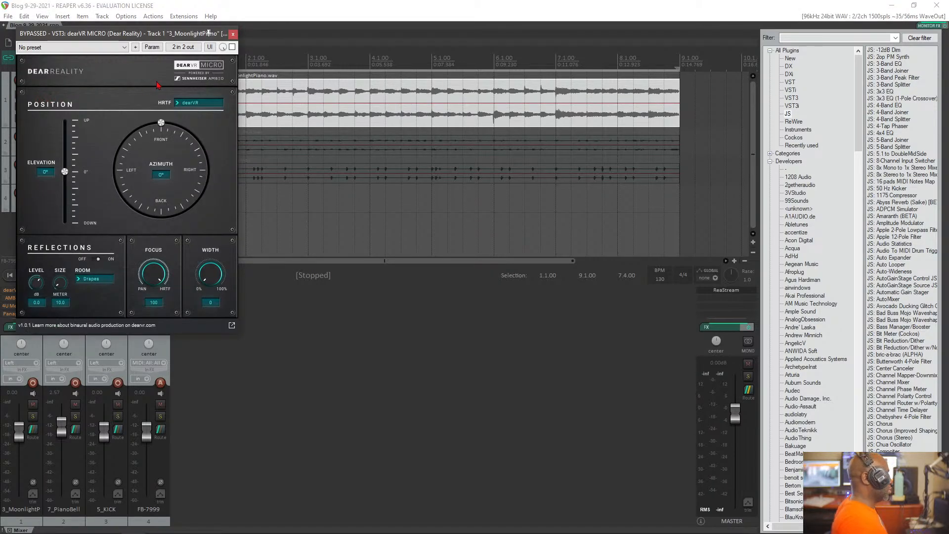
left_click_drag(129, 33, 413, 120)
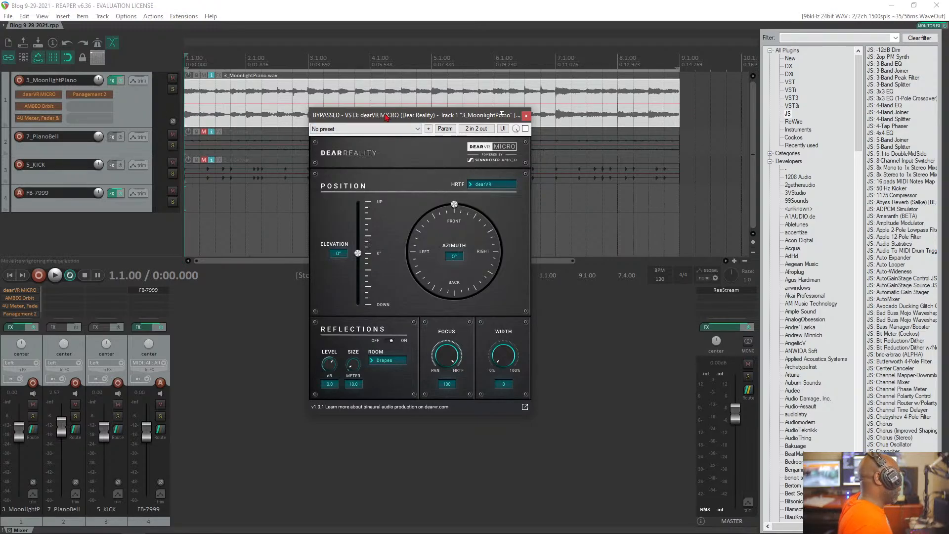
left_click_drag(425, 120, 442, 147)
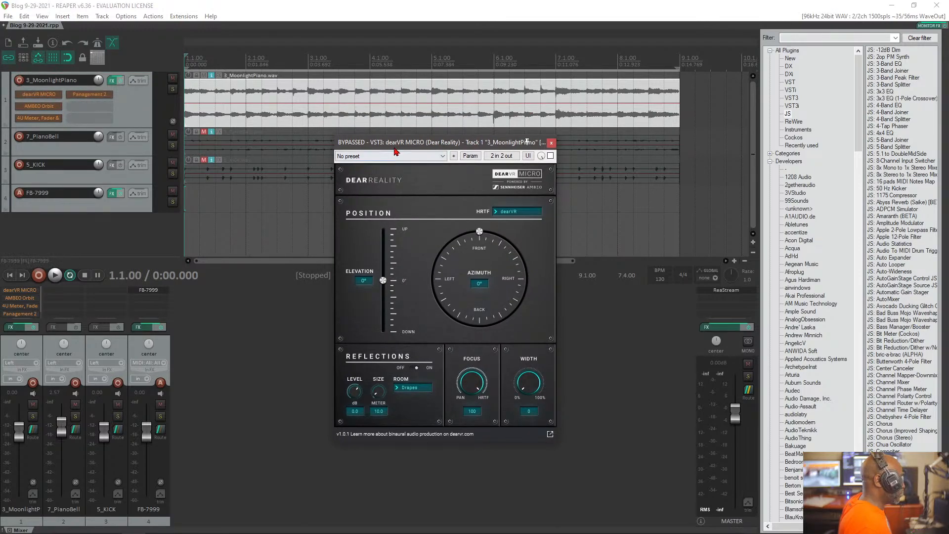
left_click_drag(401, 143, 490, 171)
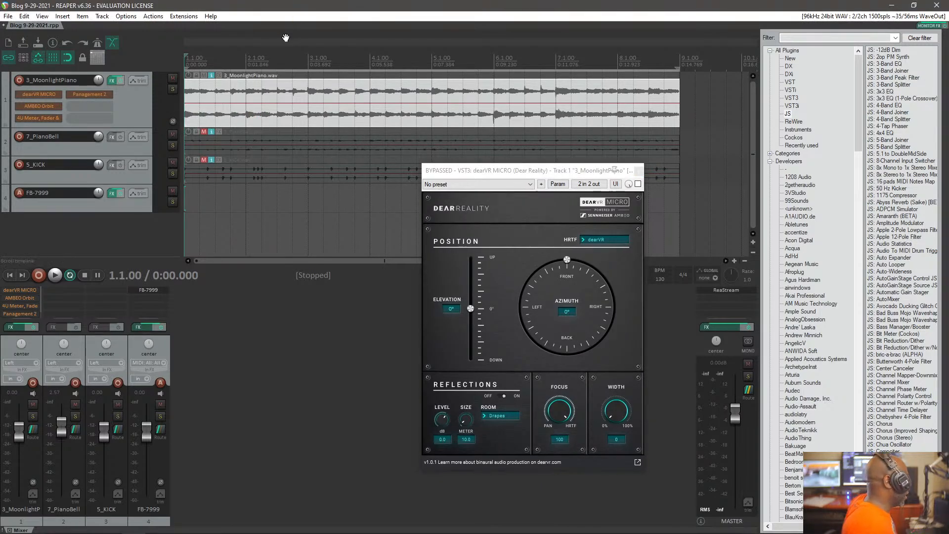
Step: Listen to the 3_MoonlightPiano track with its spatial effects bypassed and stop playback
key("space")
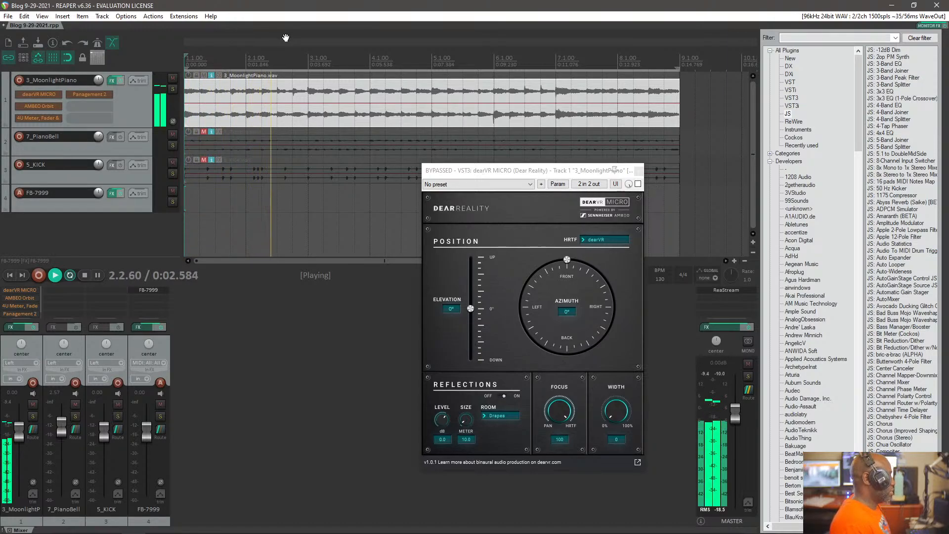
key("space")
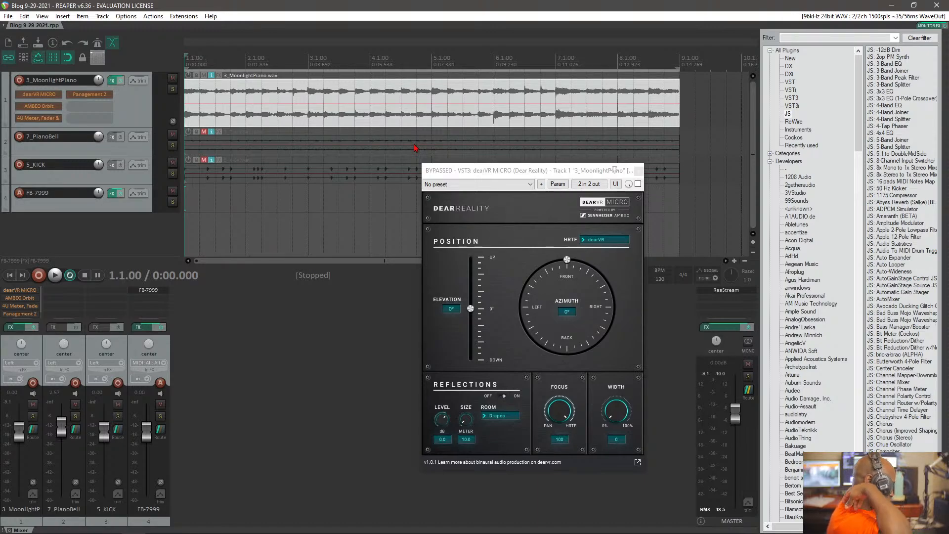
scroll(415, 148, "up", 2)
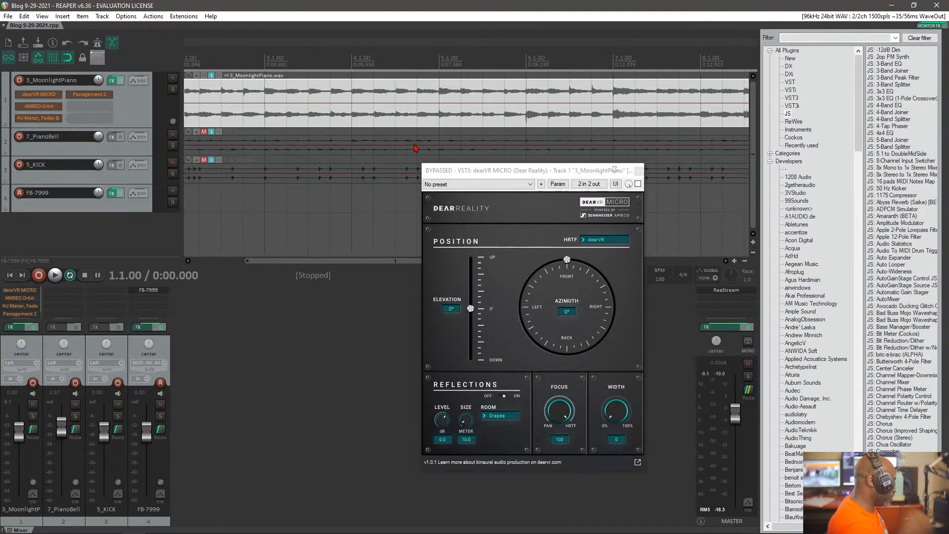
Step: Enable dearVR MICRO on 3_MoonlightPiano and sweep its azimuth around the listener to about -98° during playback
left_click(50, 95, "ctrl")
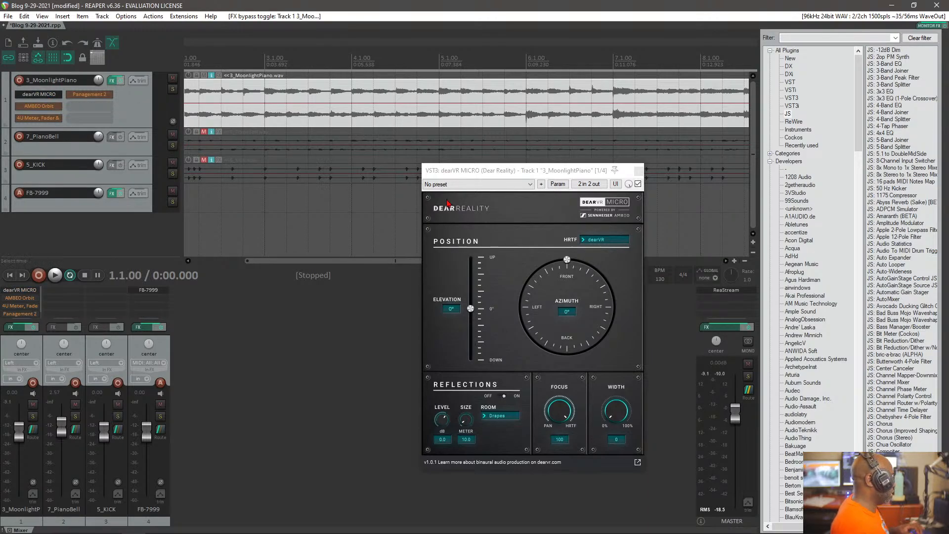
key("space")
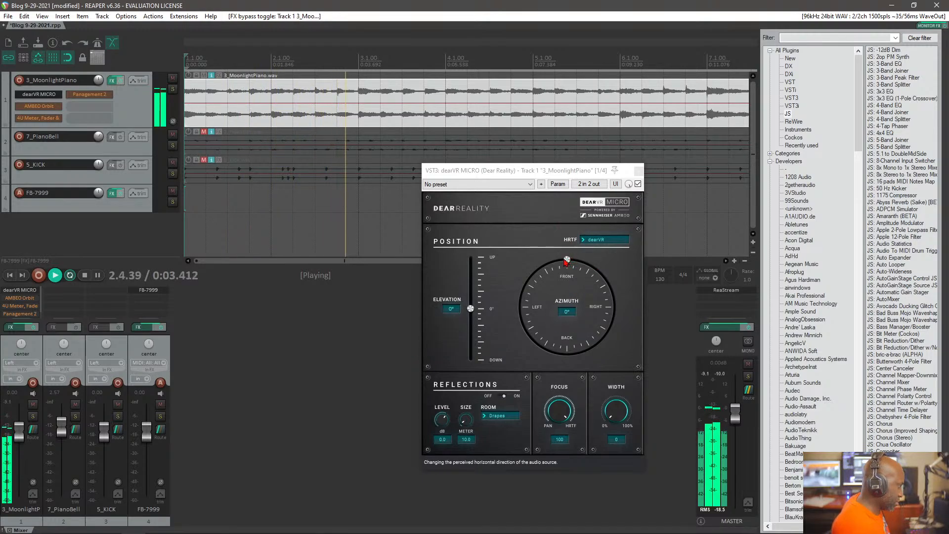
left_click_drag(567, 261, 524, 356)
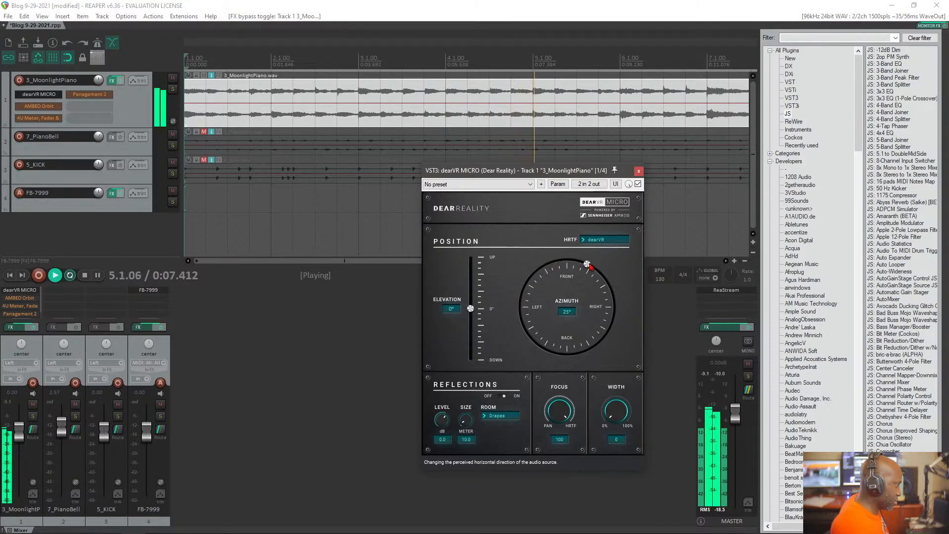
left_click_drag(568, 382, 577, 352)
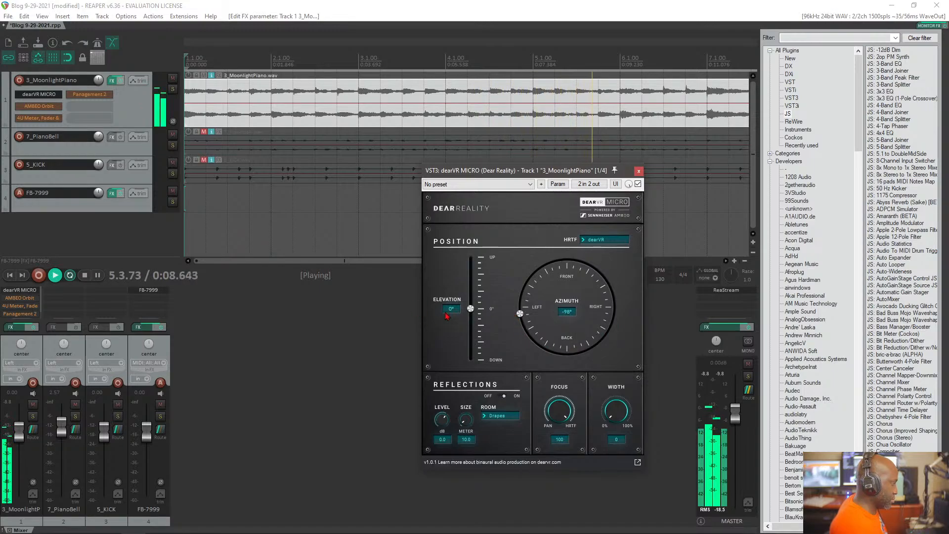
Step: Raise the dearVR MICRO elevation to about 51° and move the azimuth to about -52°
left_click(471, 309)
left_click_drag(470, 294, 490, 282)
left_click_drag(520, 314, 529, 280)
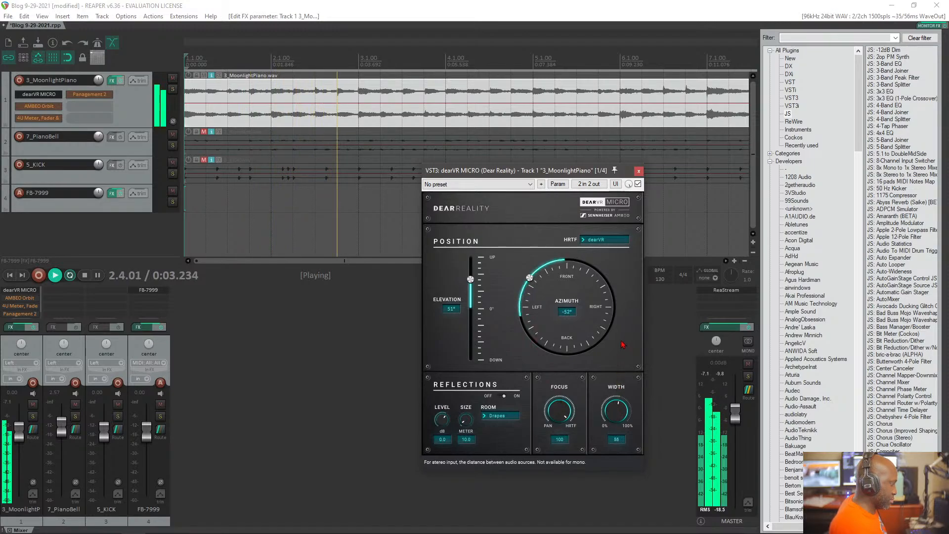
Step: Set the dearVR MICRO width to 100 and reposition the source at azimuth about 46°, elevation about -42°
left_click_drag(622, 344, 636, 297)
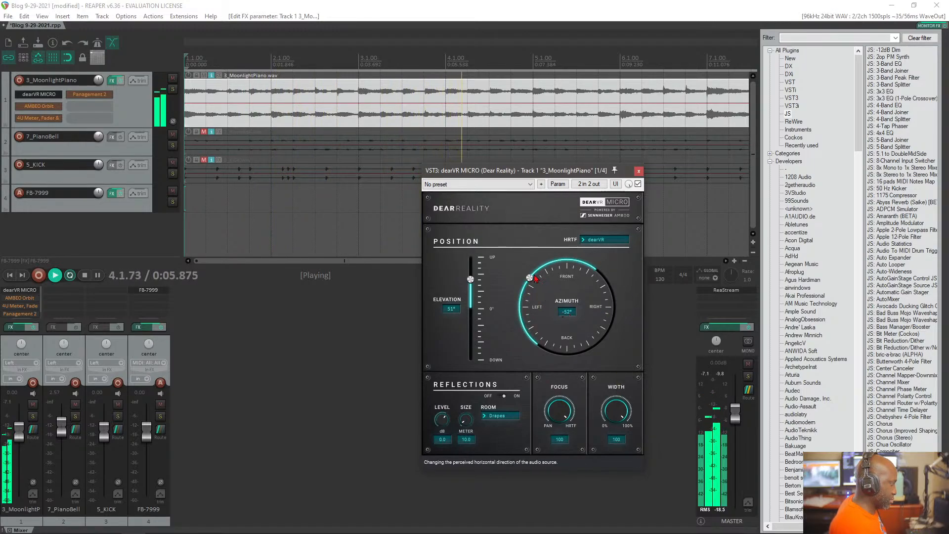
left_click_drag(535, 280, 600, 273)
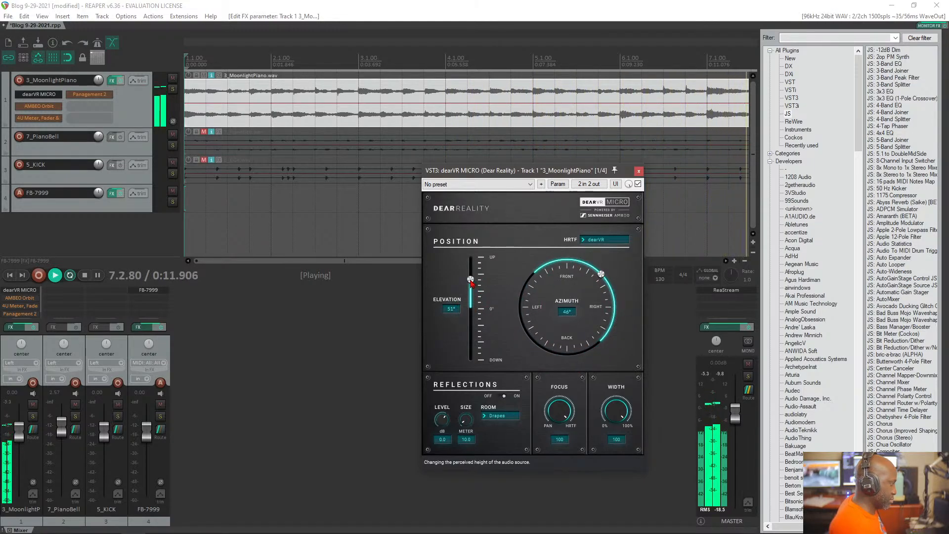
left_click_drag(471, 280, 479, 338)
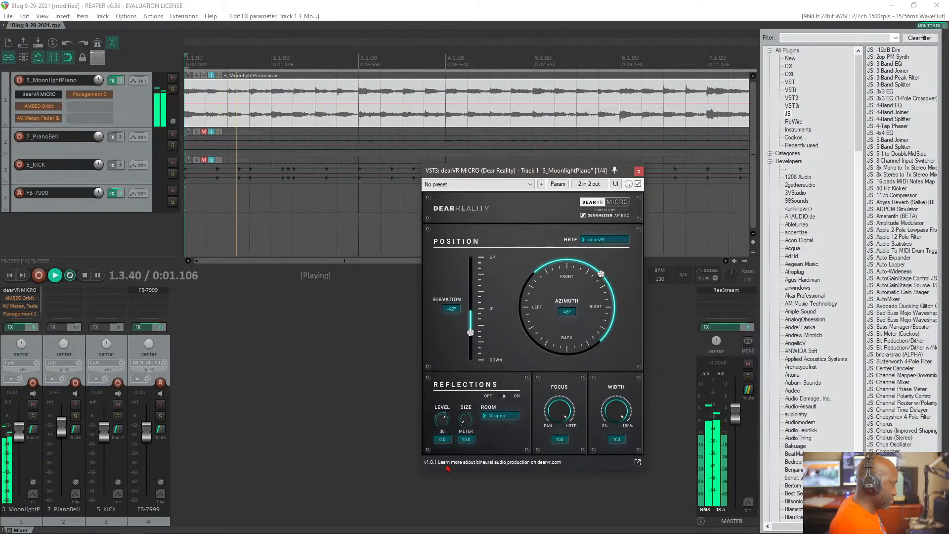
Step: Lower the reflections level to -25.0 dB and place the source behind the listener at azimuth 165°, elevation 48°
left_click_drag(442, 419, 442, 448)
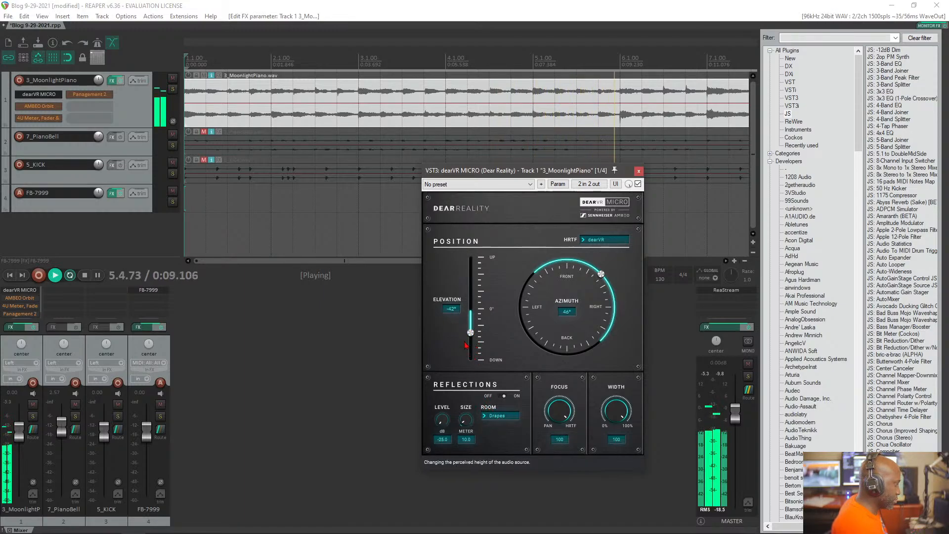
left_click_drag(472, 335, 470, 281)
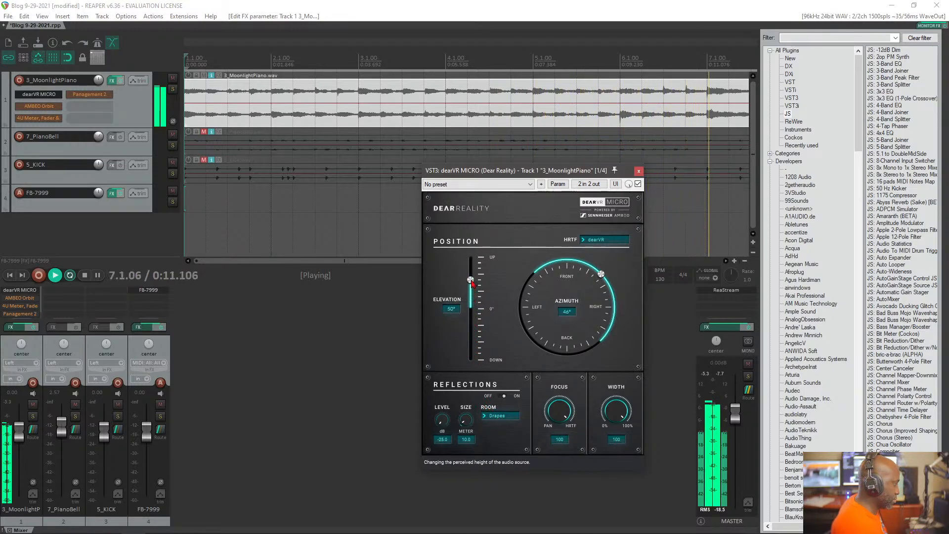
left_click_drag(600, 274, 597, 253)
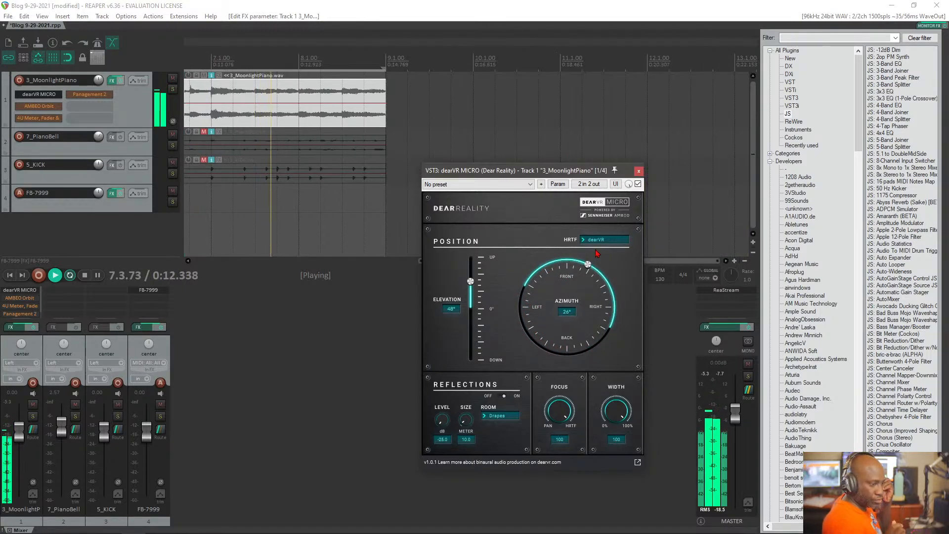
left_click_drag(597, 254, 583, 363)
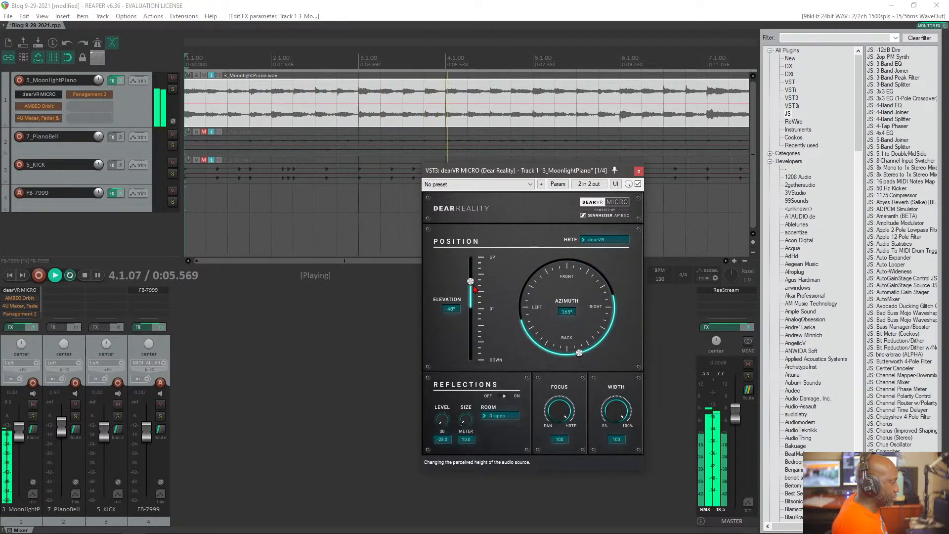
Step: Return the elevation to 0°, bring the azimuth forward to about 21°, and stop playback
mouse_move(473, 289)
left_mouse_down()
mouse_move(480, 327)
mouse_move(486, 258)
mouse_move(488, 305)
mouse_move(488, 283)
left_mouse_up()
left_click_drag(579, 353, 581, 275)
key("space")
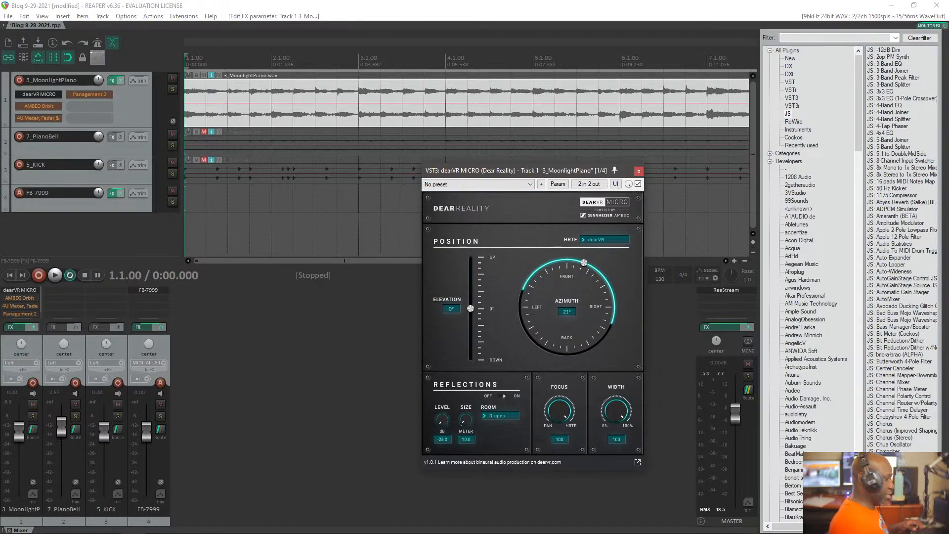
key("alt+Tab")
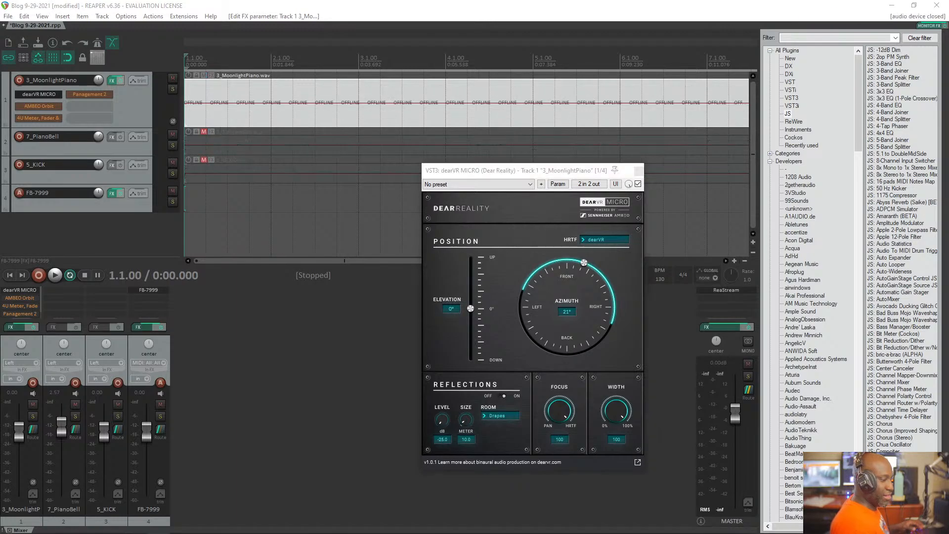
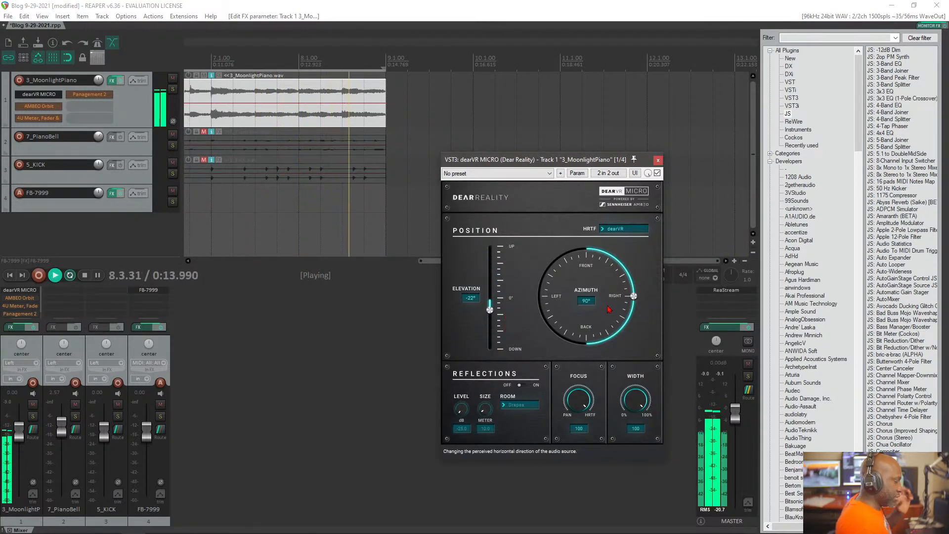
Step: During playback, set the elevation to 0° and sweep the azimuth across the listener's left side and around to 118°
left_click_drag(633, 297, 549, 283)
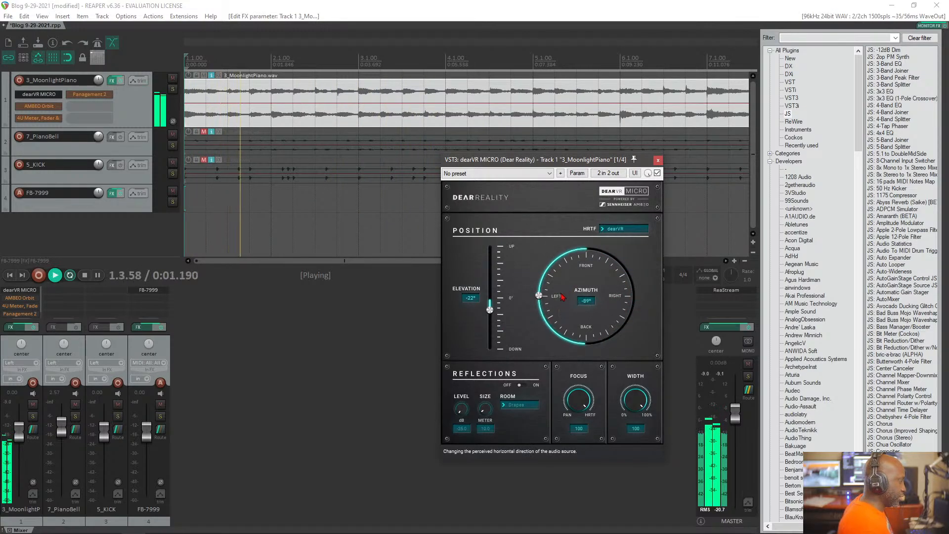
left_click_drag(493, 321, 491, 298)
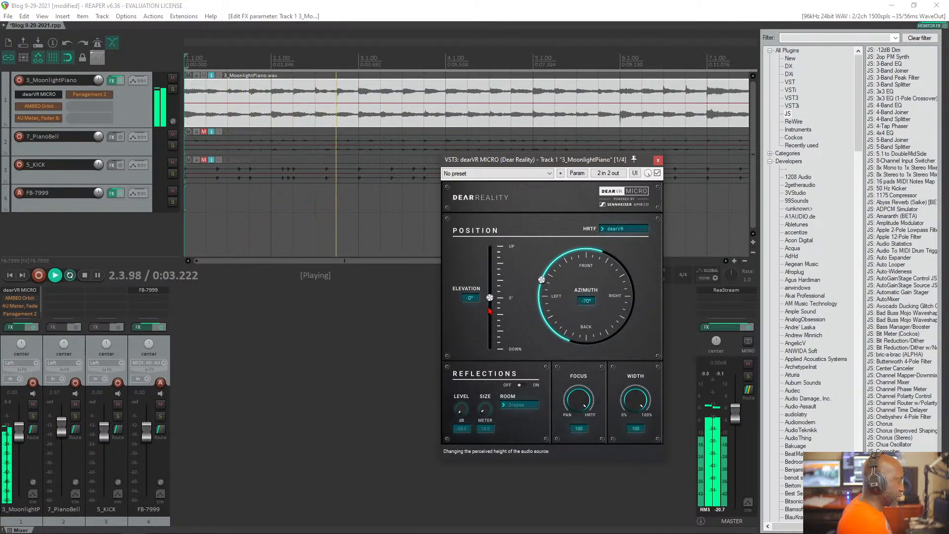
left_click_drag(542, 280, 595, 249)
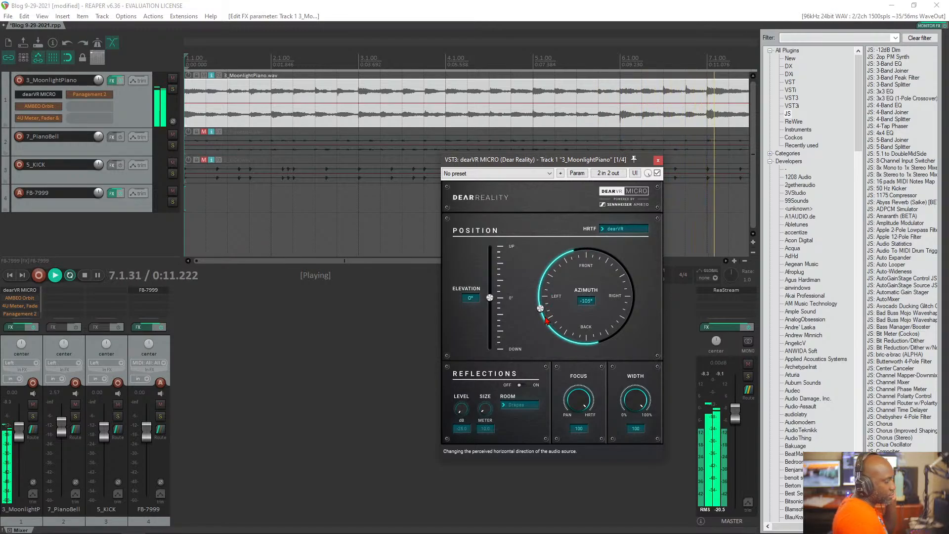
left_click_drag(605, 200, 628, 319)
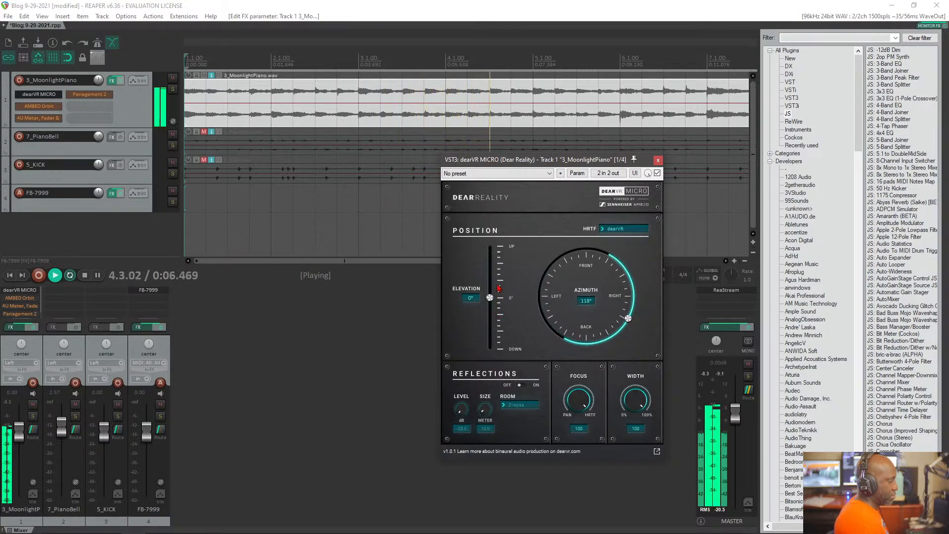
Step: Lower the elevation to about -37°, bring the azimuth to about -7° in front, and stop playback
left_click_drag(489, 297, 494, 321)
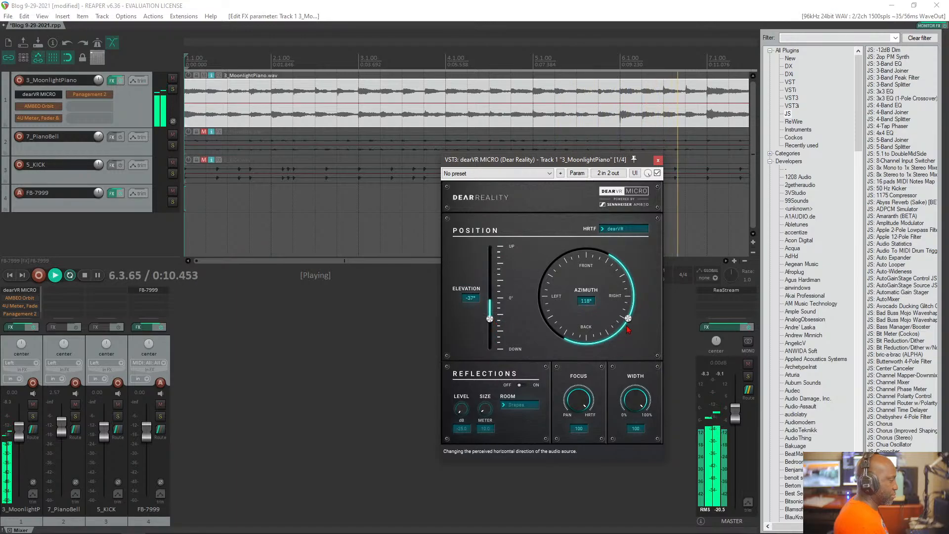
left_click_drag(626, 327, 581, 250)
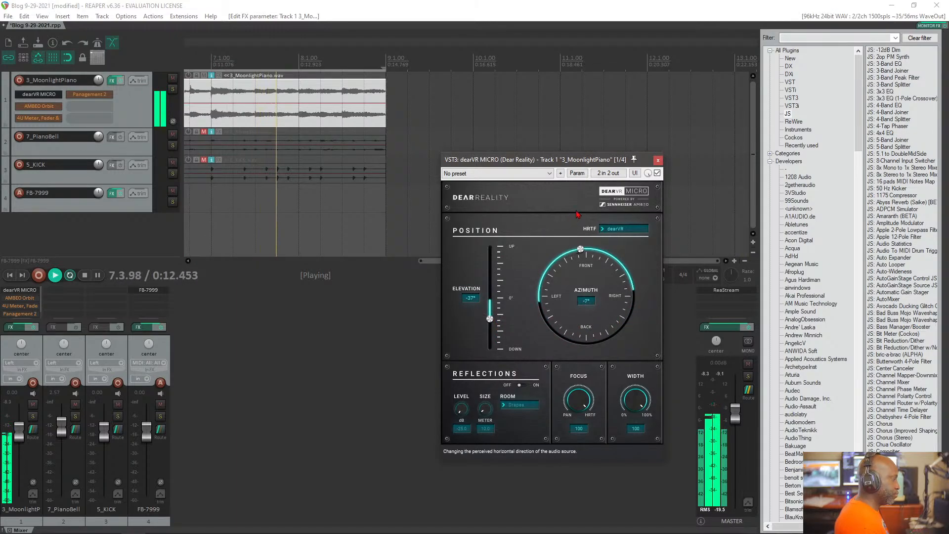
key("space")
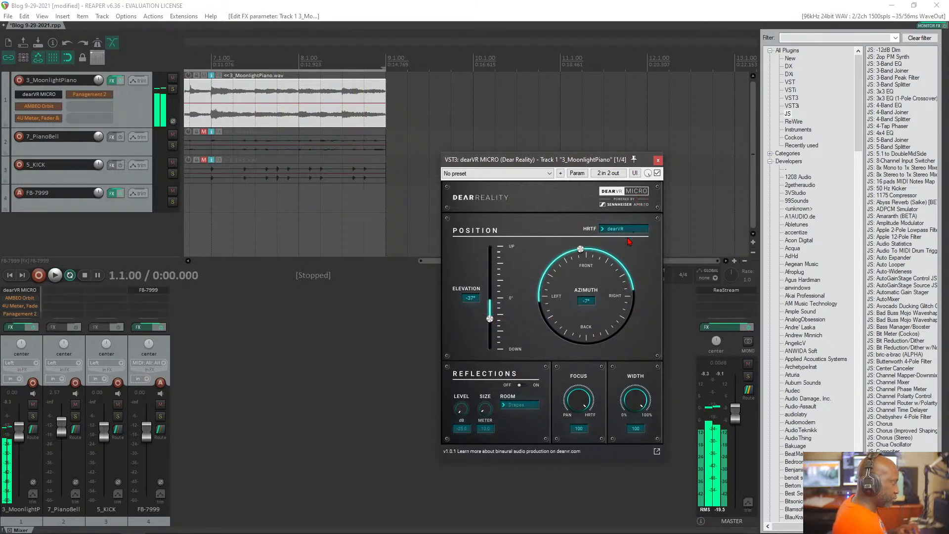
Step: Reset the dearVR MICRO azimuth and elevation to 0°, and bypass and close the plugin
left_click(589, 253)
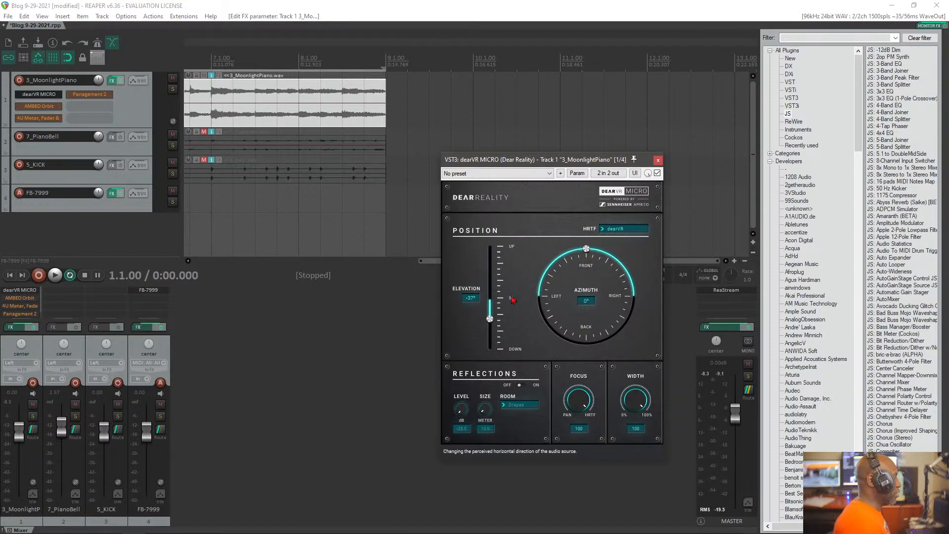
double_click(492, 321)
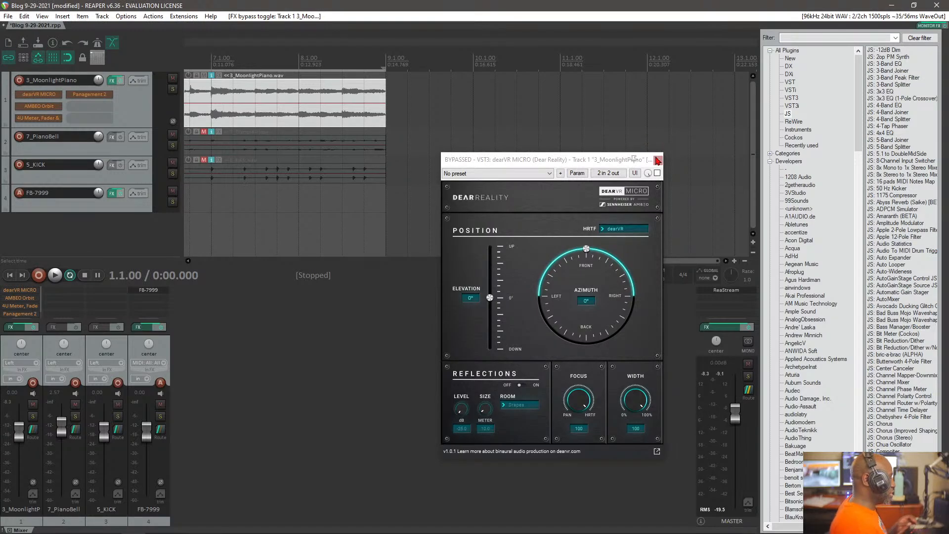
left_click(657, 173)
left_click(658, 160)
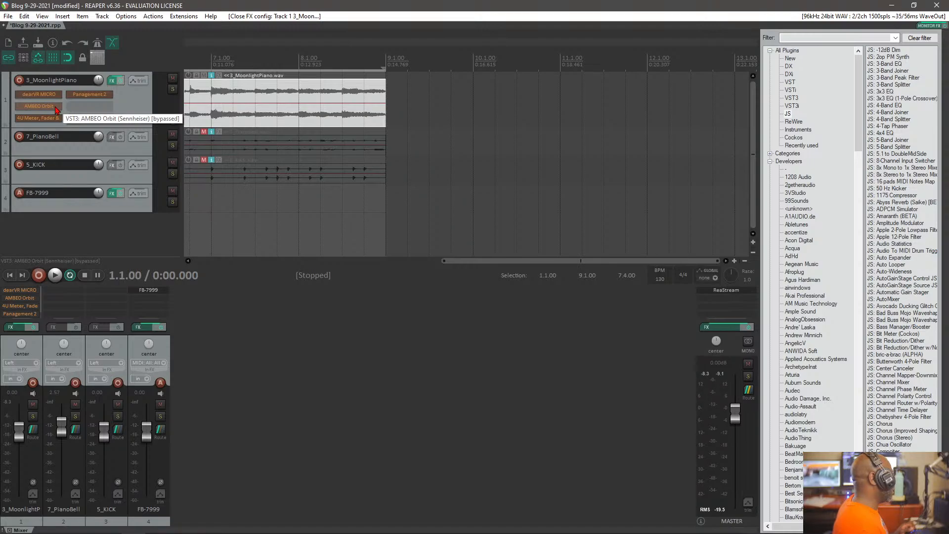
Step: Enable AMBEO Orbit on the 3_MoonlightPiano track and open its window clear of the track controls
left_click(56, 108, "ctrl")
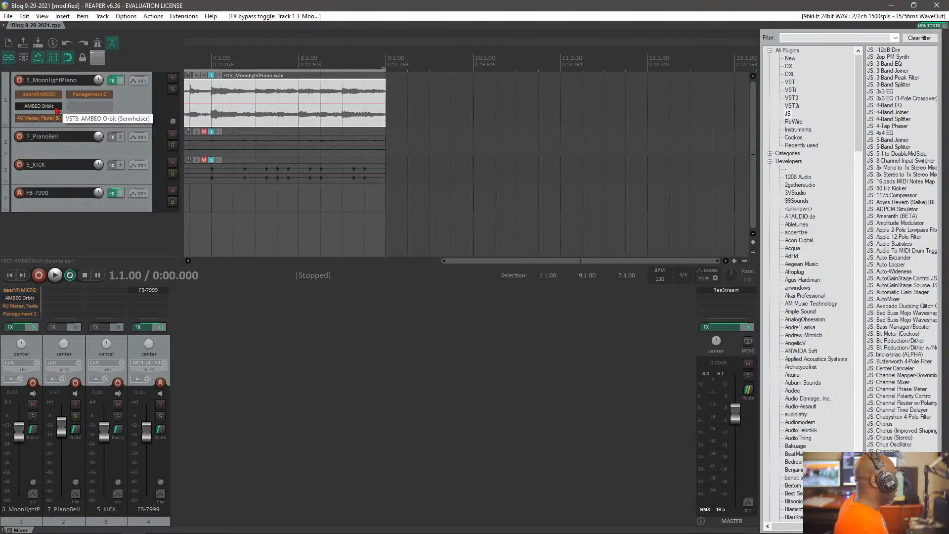
left_click(21, 112)
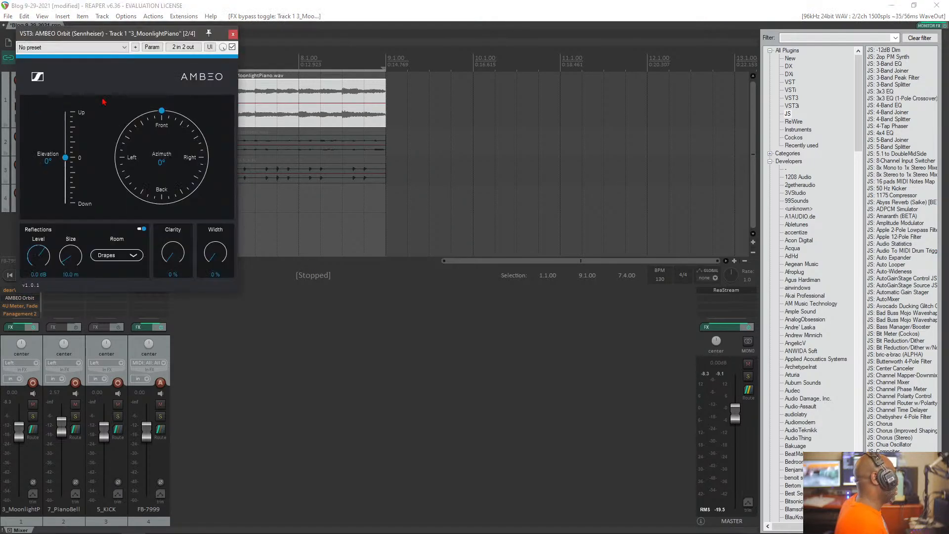
left_click_drag(114, 34, 393, 89)
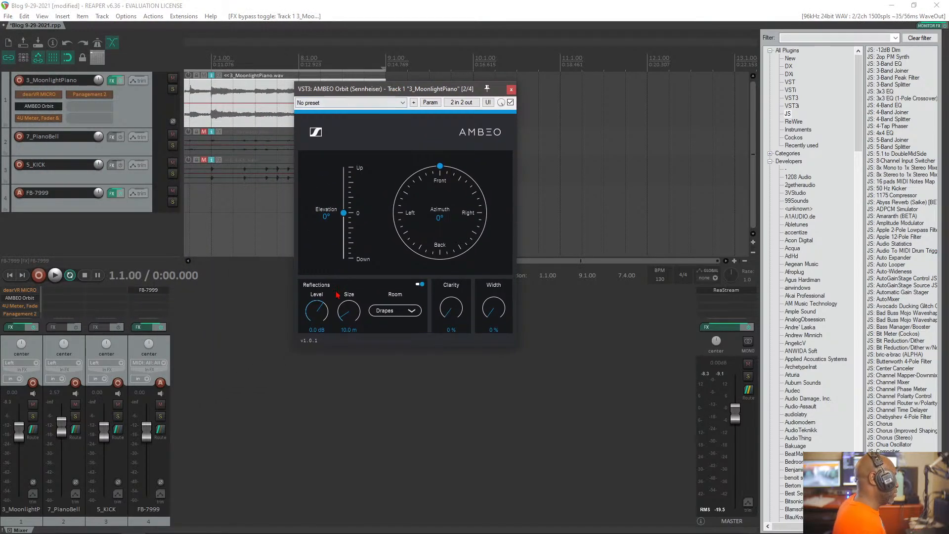
Step: Turn off AMBEO Orbit's reflections, set Width and Clarity to 100%, and keep its window clear of the waveform
left_click(421, 285)
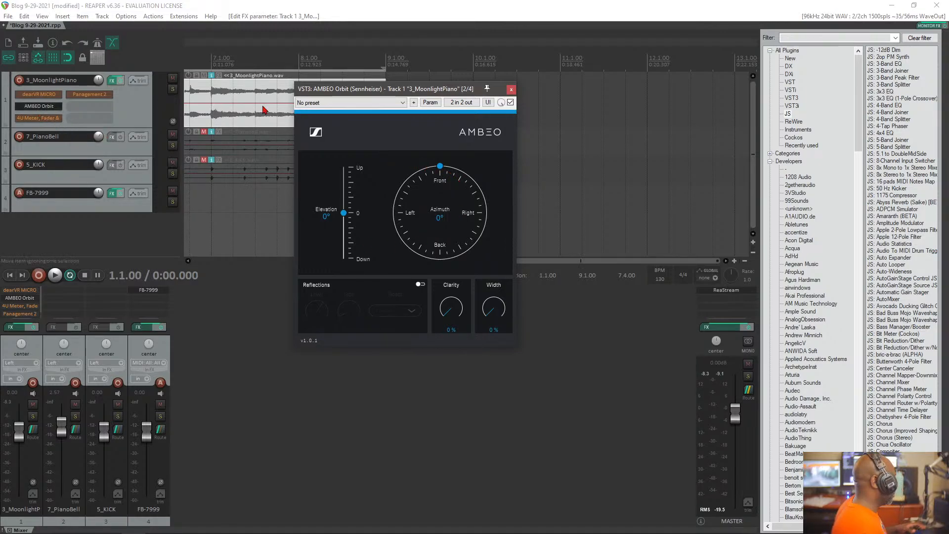
left_click_drag(388, 92, 476, 144)
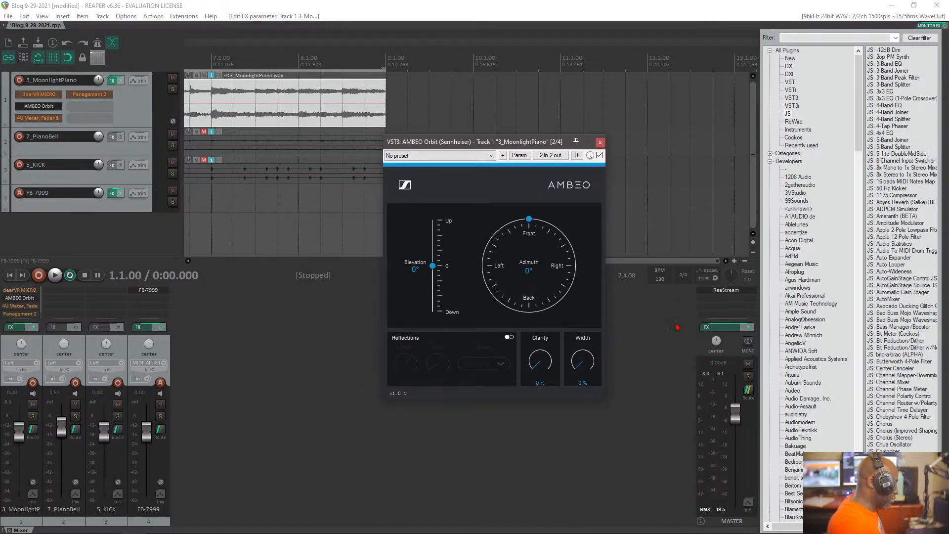
left_click_drag(585, 363, 614, 96)
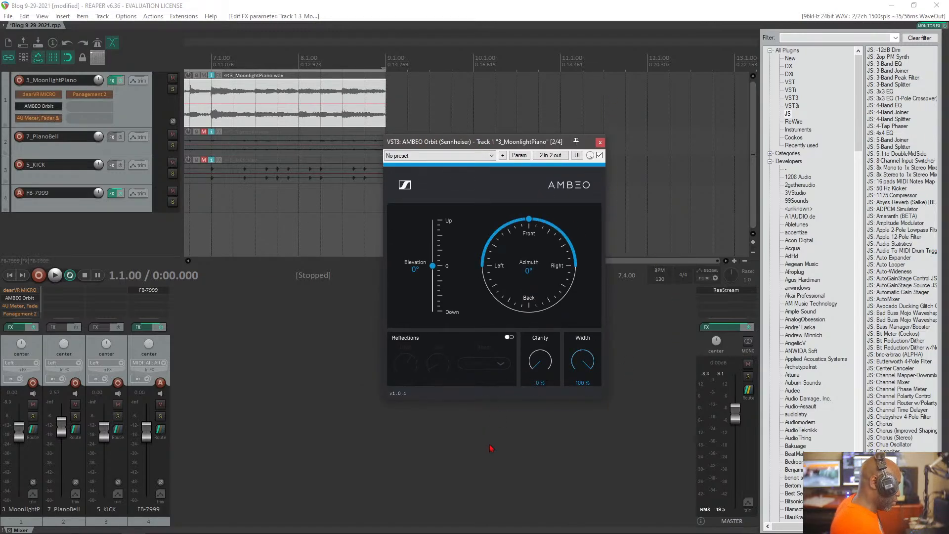
left_click_drag(551, 370, 554, 230)
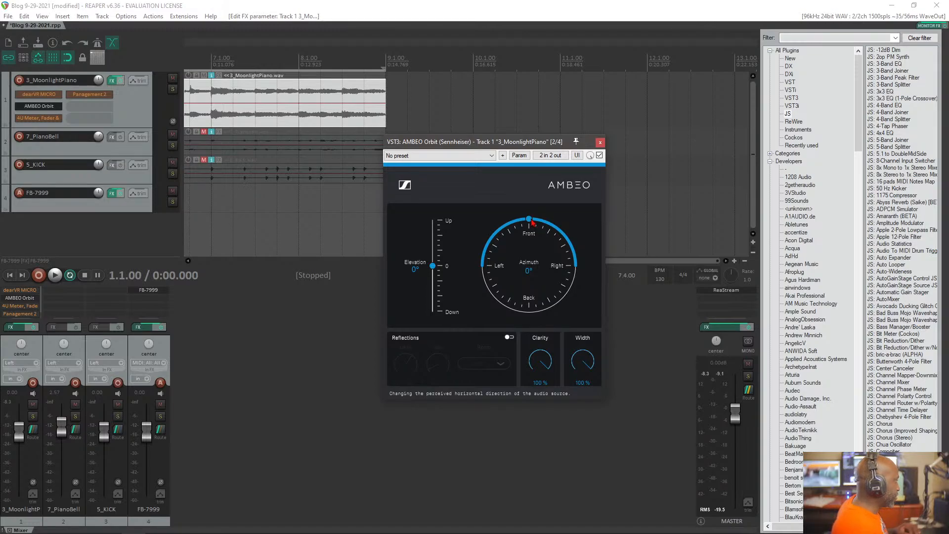
Step: Start playback, lower the elevation to -59°, and shift the azimuth to about -18° and back to about -2°
key("space")
left_click_drag(532, 223, 505, 205)
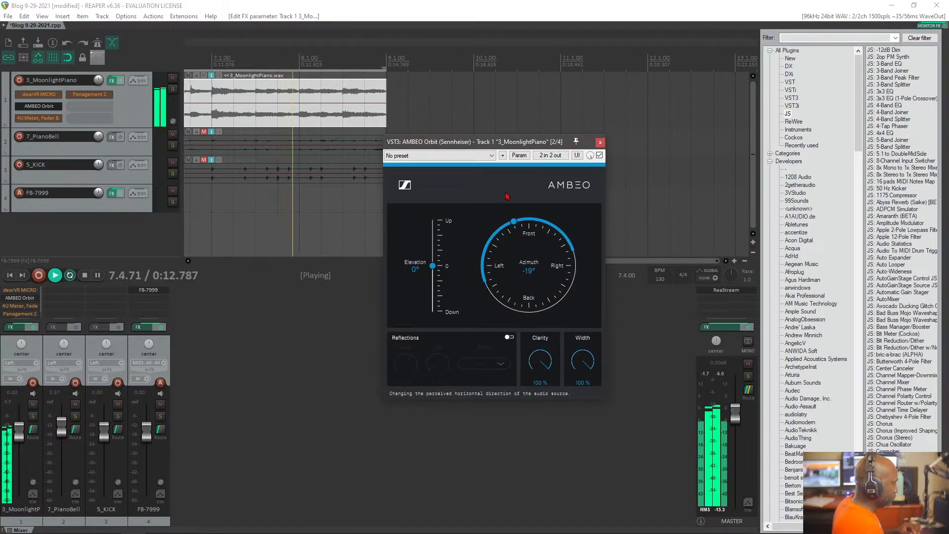
left_click_drag(432, 266, 435, 297)
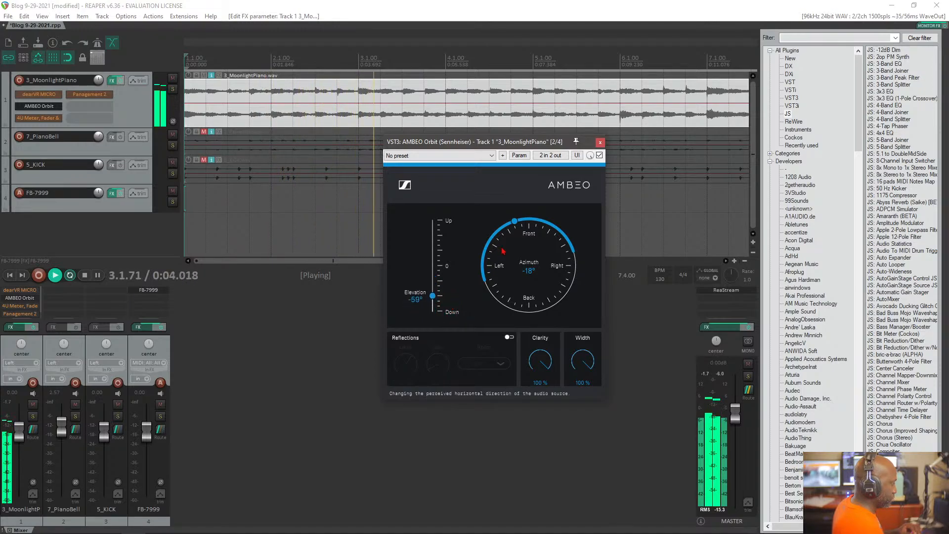
left_click_drag(514, 221, 529, 231)
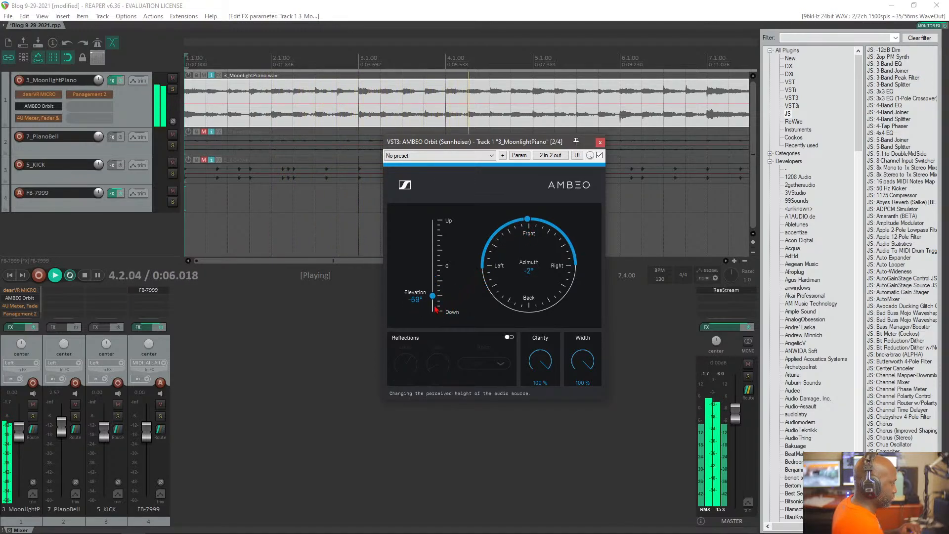
Step: Raise the elevation to 82° while moving the azimuth from -69° on the listener's left across to about 69°
left_click_drag(433, 295, 488, 250)
left_click_drag(433, 264, 437, 227)
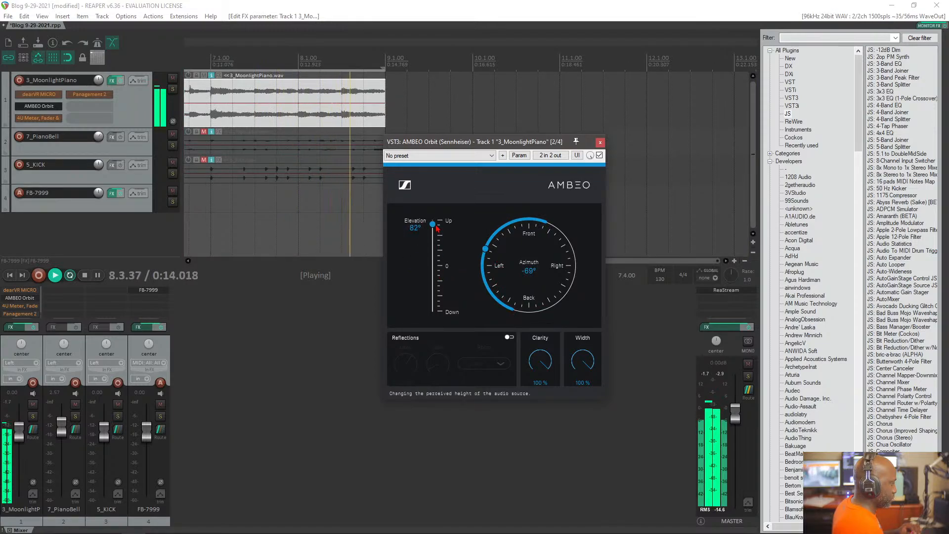
left_click_drag(486, 249, 578, 252)
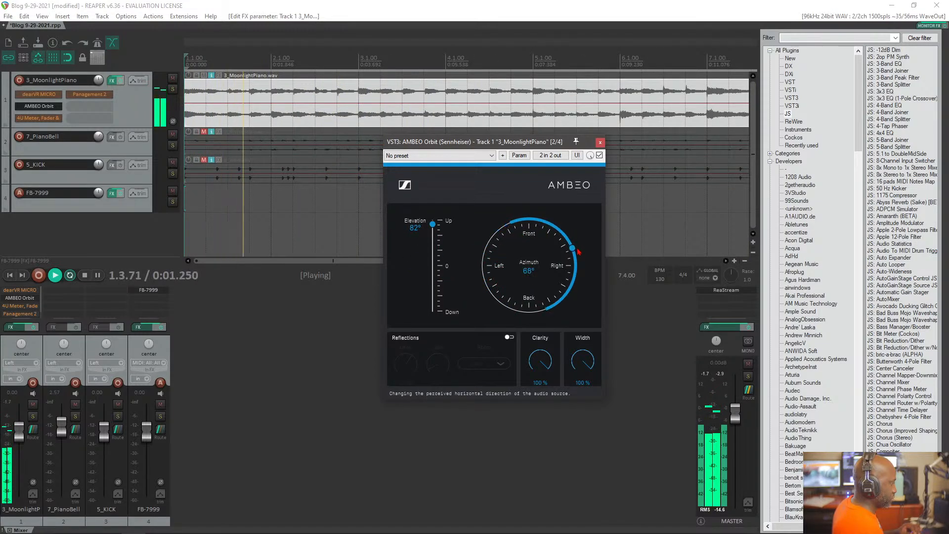
Step: Lower the elevation to 21° and compare Clarity at 0% with a high setting of about 98%
left_click_drag(433, 224, 443, 263)
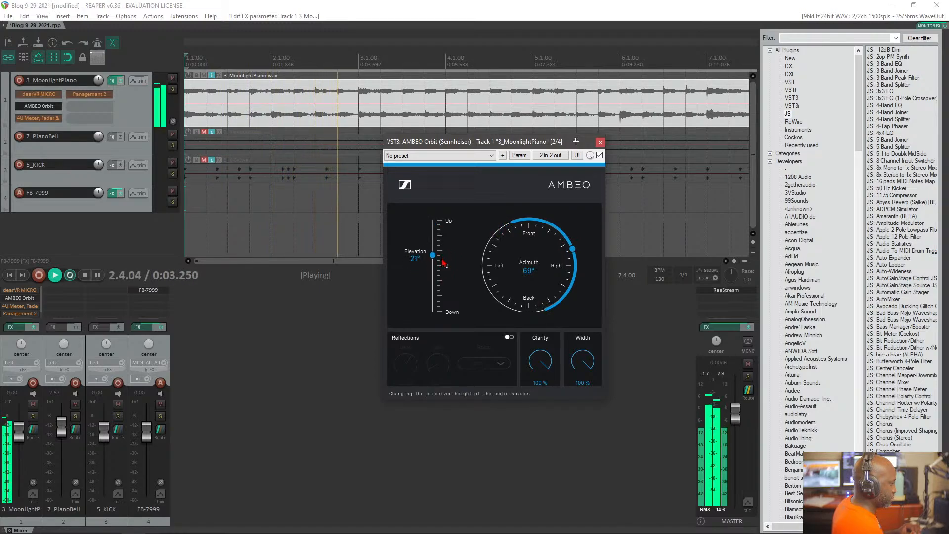
left_click_drag(540, 361, 547, 504)
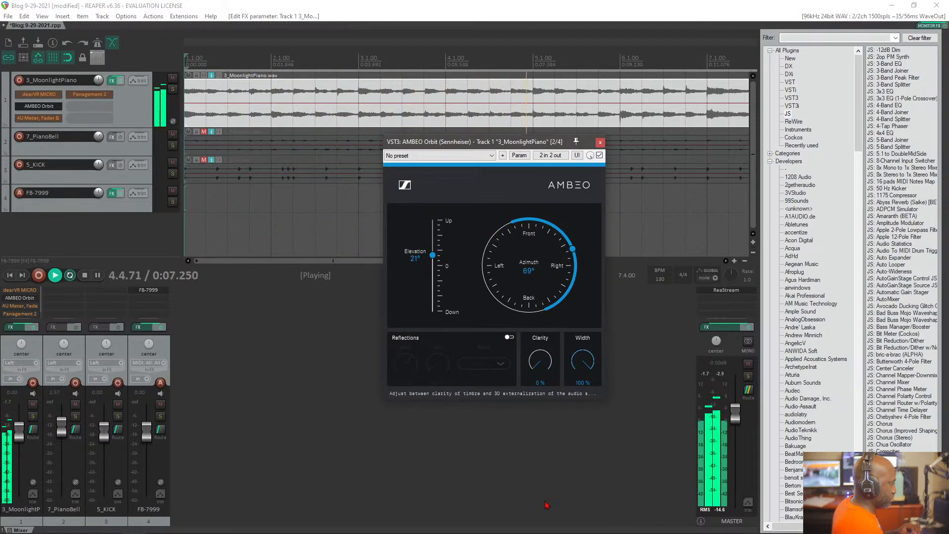
left_click_drag(546, 504, 580, 366)
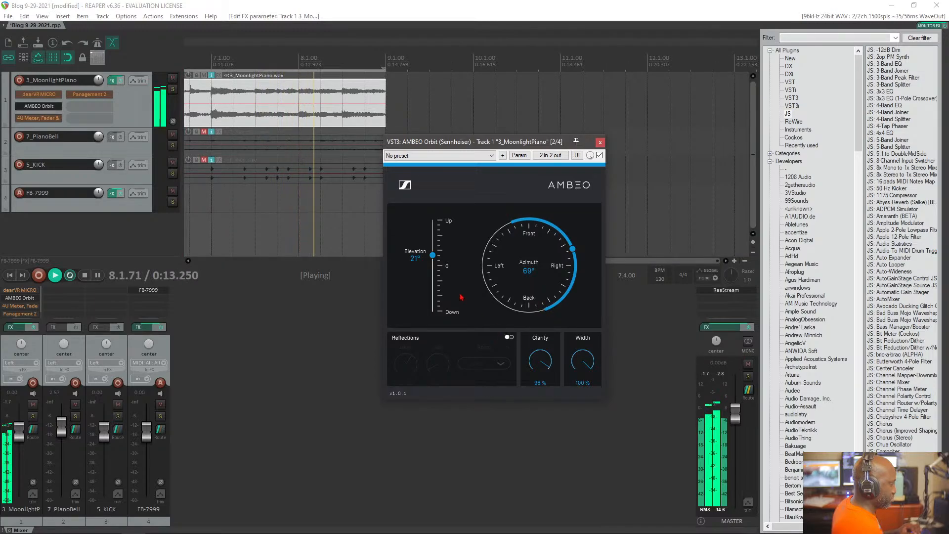
Step: Audition azimuth positions behind the listener, in front at about -3°, and on the right at 80°, and stop playback
left_click(528, 301)
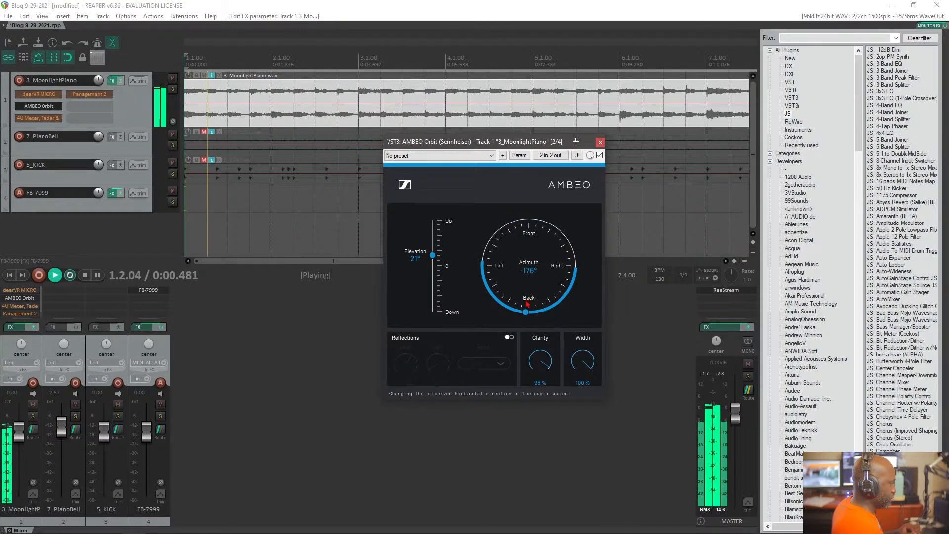
left_click_drag(529, 302, 562, 295)
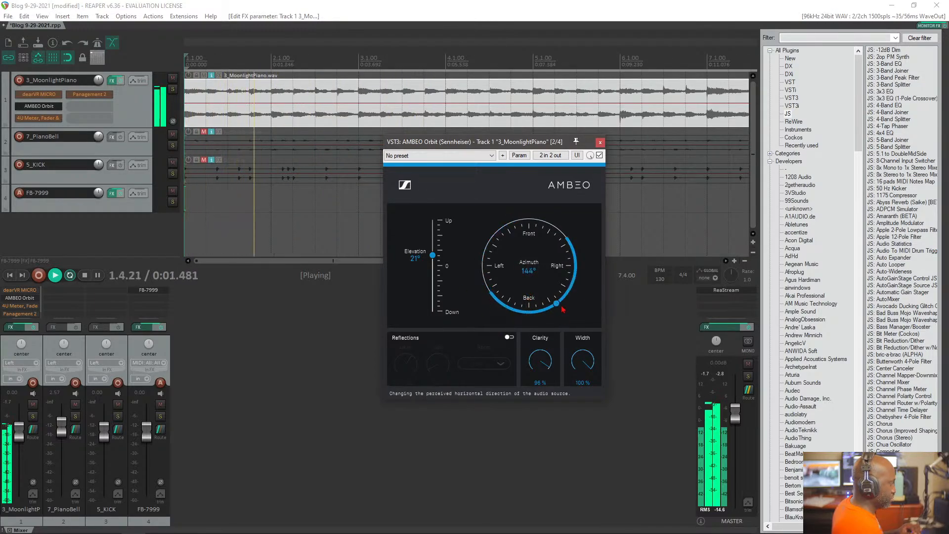
left_click(527, 223)
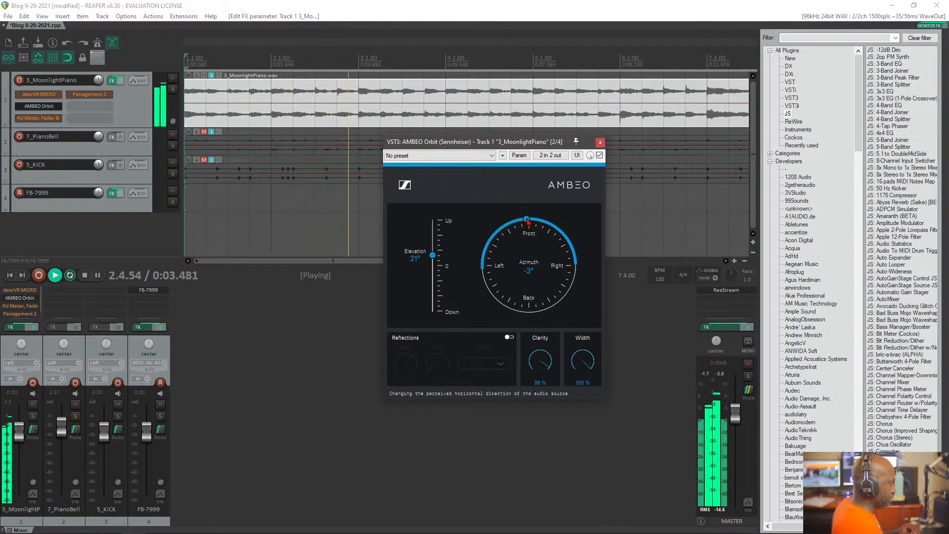
left_click(506, 306)
left_click(575, 262)
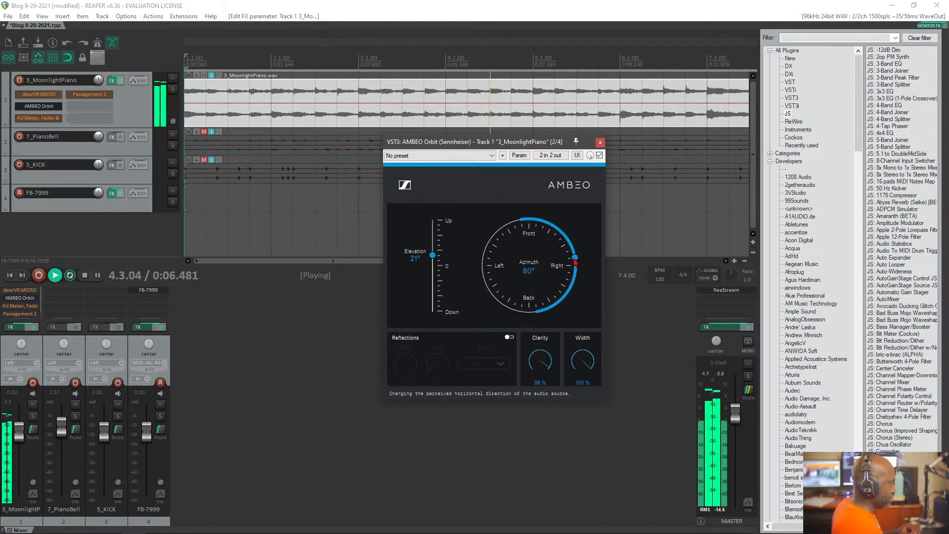
key("space")
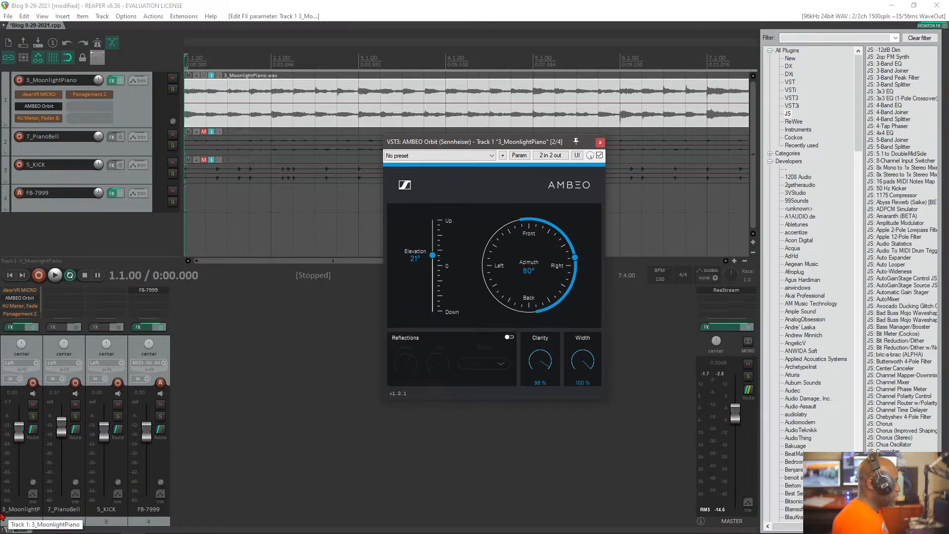
Step: Set the azimuth to -132° and the elevation to 0°, and bypass and close AMBEO Orbit
left_click(493, 292)
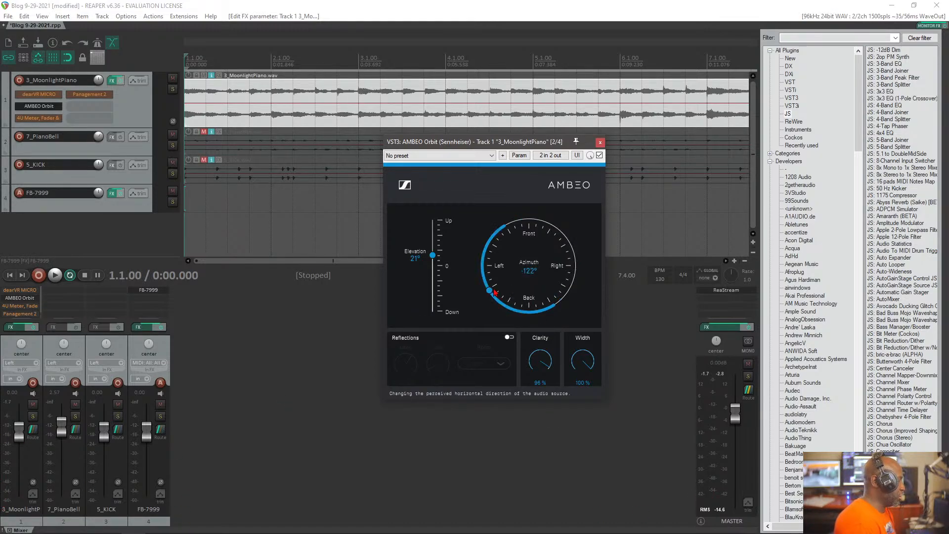
mouse_move(491, 301)
left_mouse_down()
mouse_move(553, 222)
mouse_move(564, 301)
mouse_move(493, 230)
mouse_move(482, 311)
left_mouse_up()
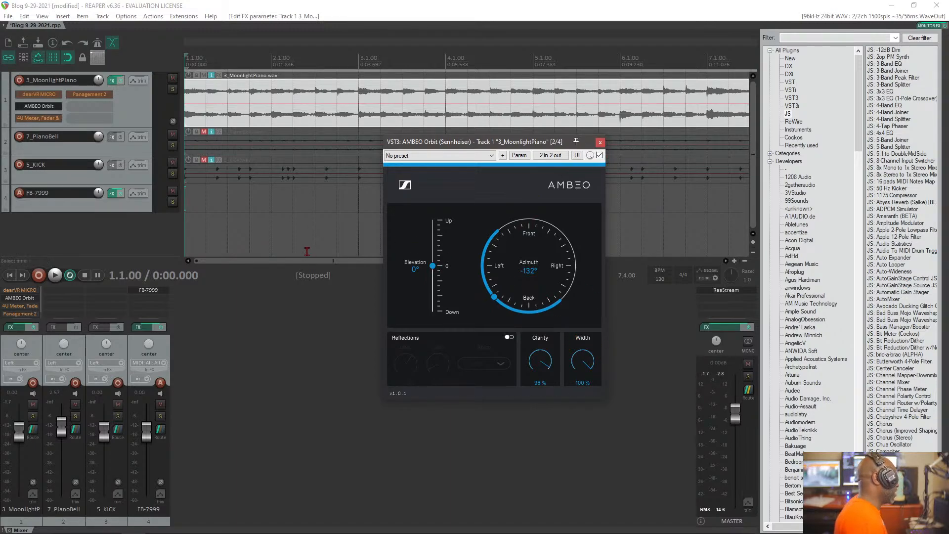
left_click(54, 106, "shift")
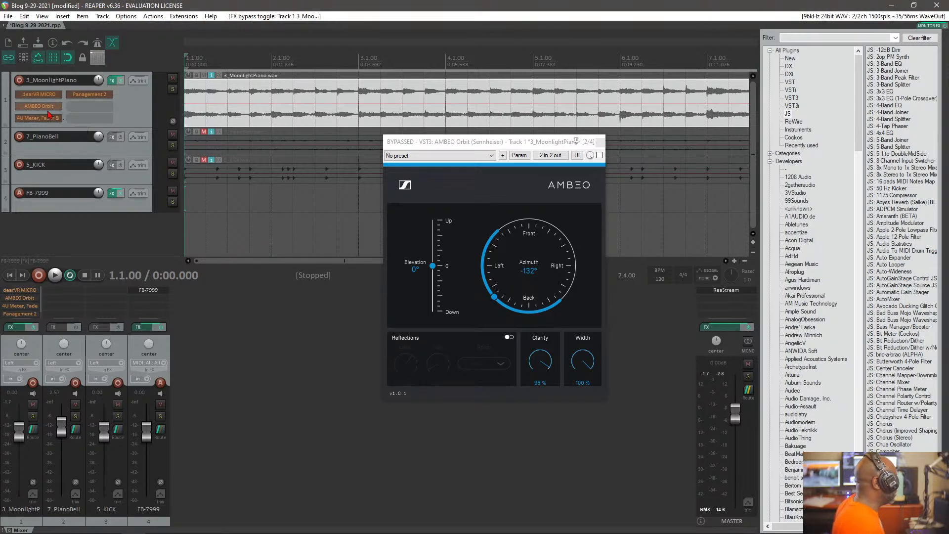
left_click(600, 143)
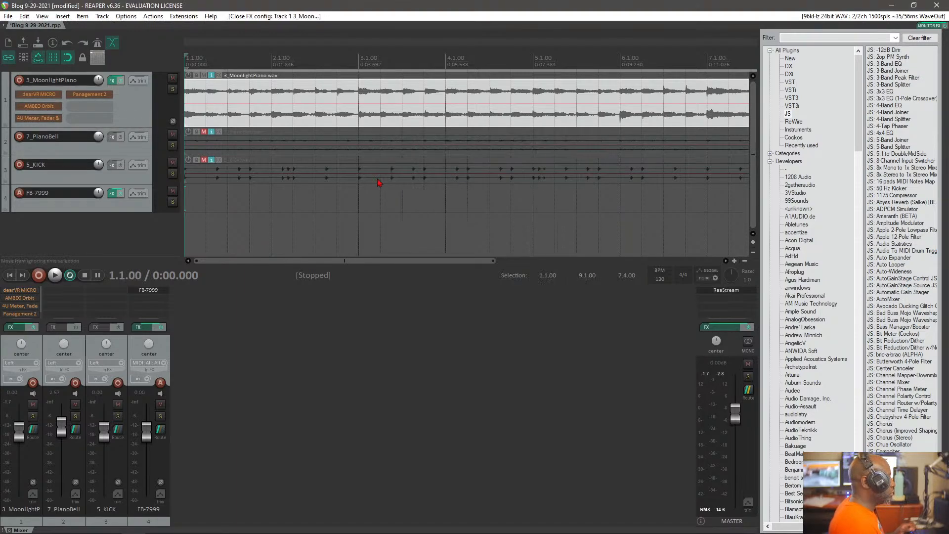
Step: Open 4U Meter, Fader & MS-Pan on the 3_MoonlightPiano track clear of the track controls, and enable it during playback
left_click(44, 122)
left_click_drag(85, 36, 361, 68)
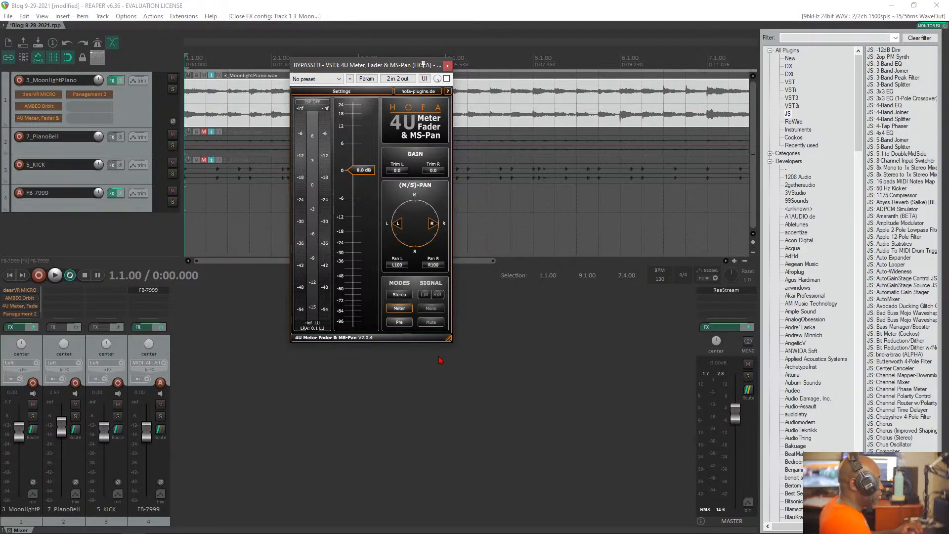
key("space")
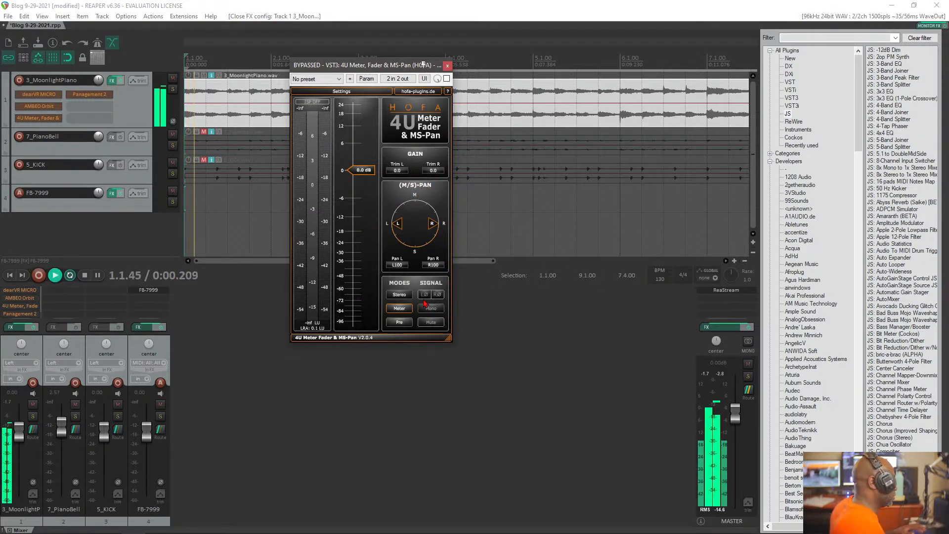
left_click(40, 118, "shift")
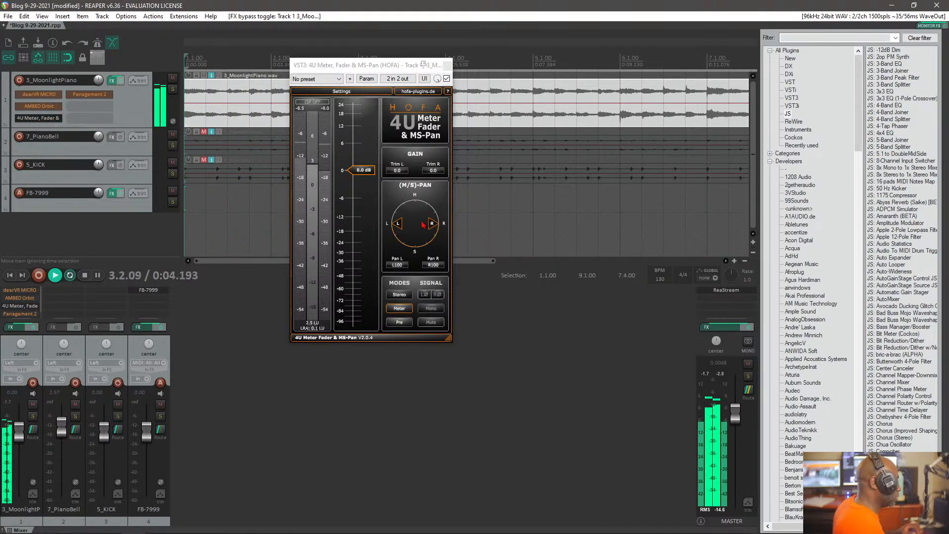
Step: Lower the plugin's fader to about -24 dB and reset it to 0.0 dB
left_click(398, 229)
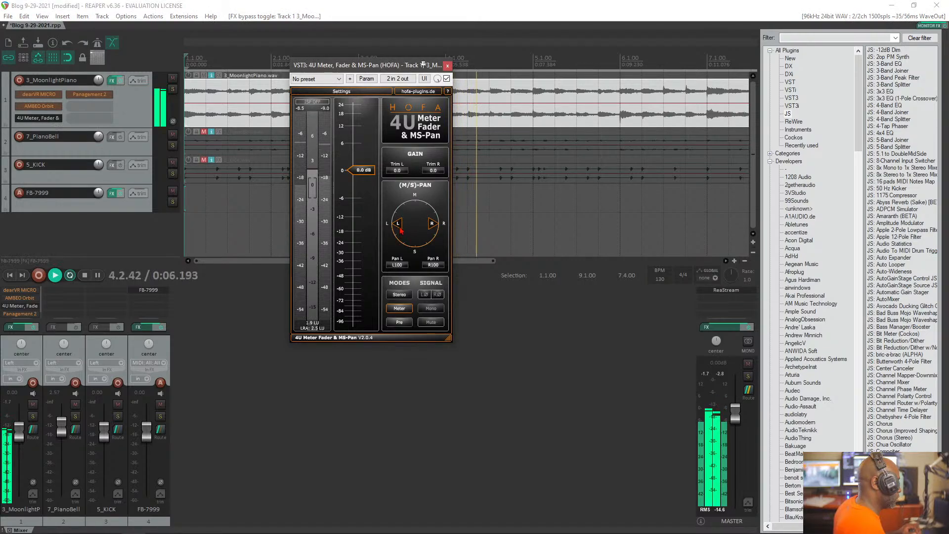
scroll(369, 173, "up", 3)
left_click_drag(370, 173, 364, 242)
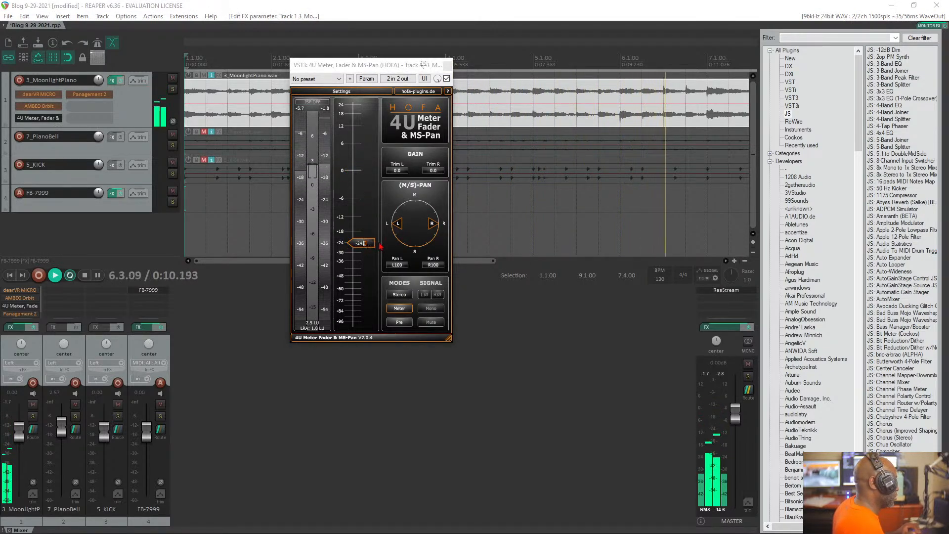
double_click(364, 242)
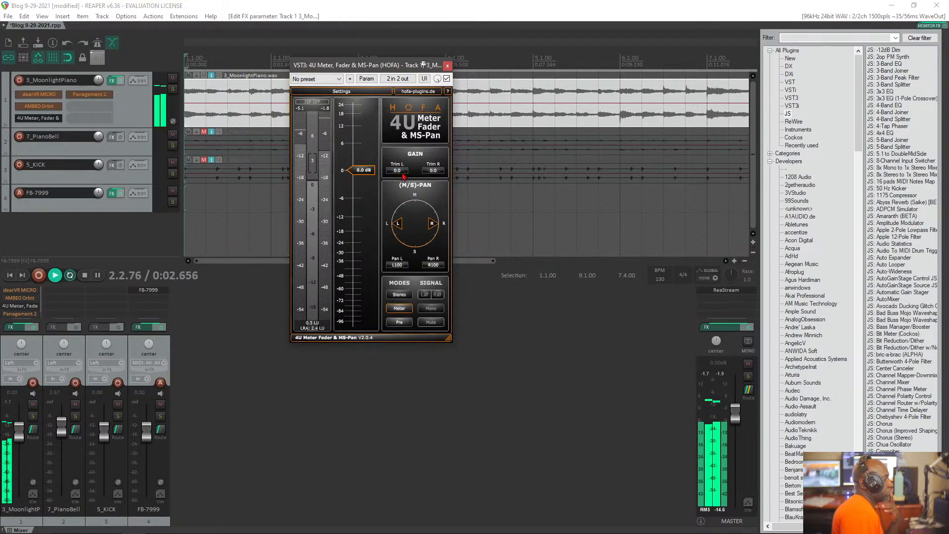
Step: Raise Trim L to 15.5 and return it to 0, and vary Trim R before resetting it to 0.0
left_click_drag(394, 187, 388, 164)
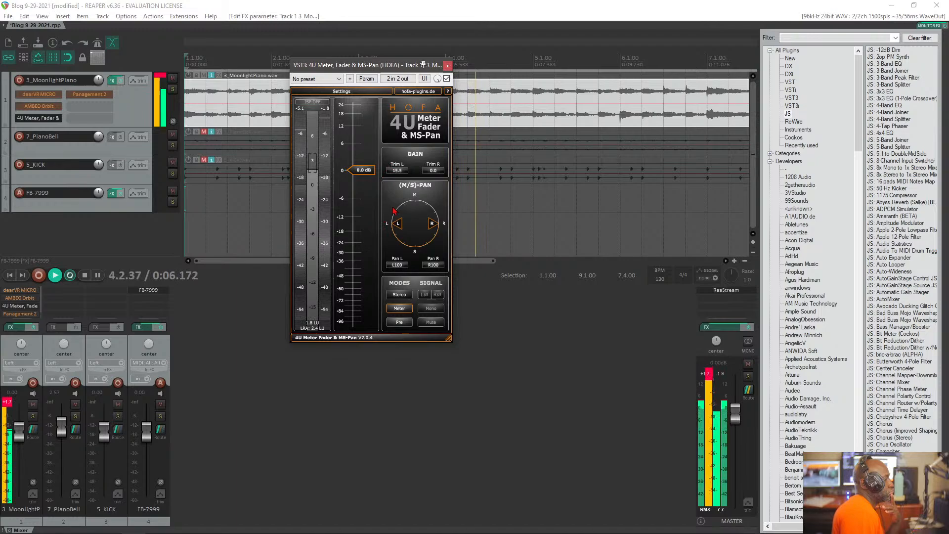
double_click(394, 171)
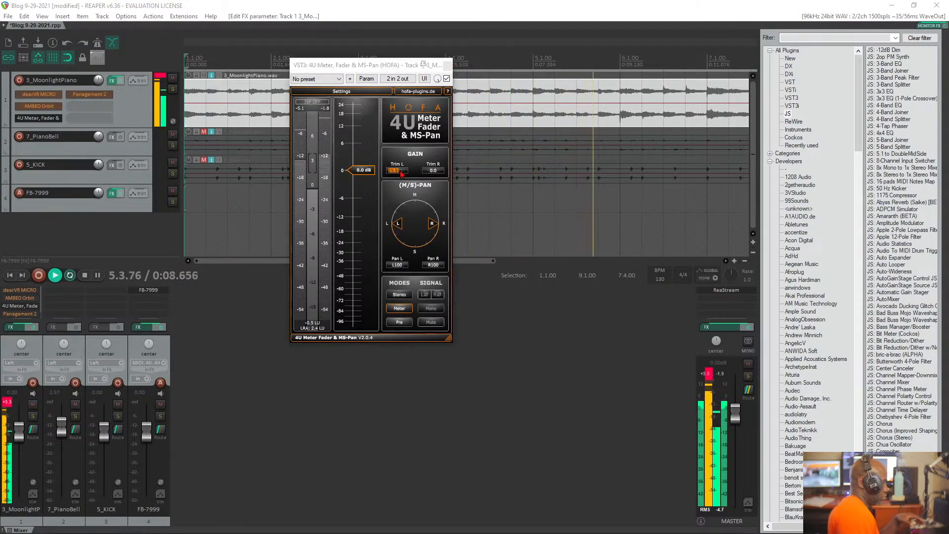
type("0")
key("Return")
mouse_move(433, 170)
left_mouse_down()
mouse_move(433, 126)
mouse_move(439, 180)
left_mouse_up()
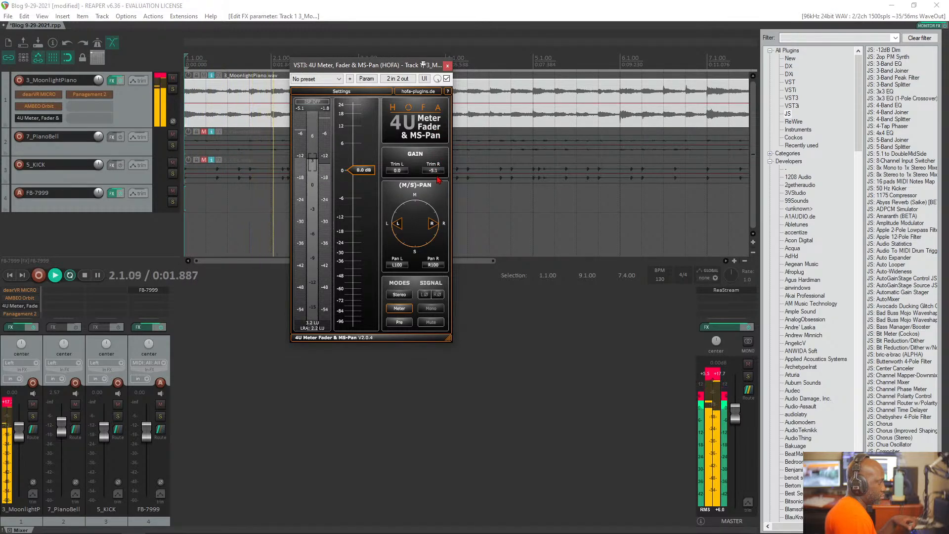
double_click(437, 173)
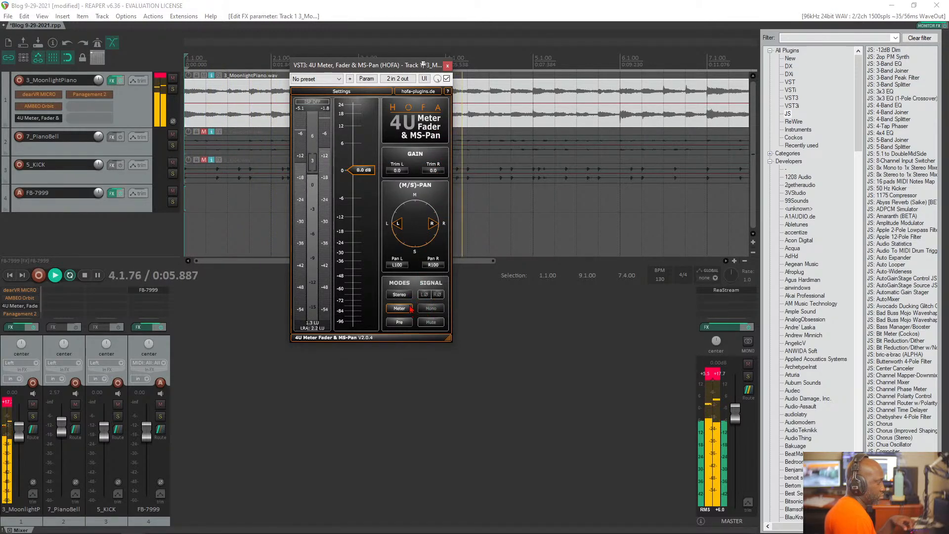
Step: Switch the plugin from Stereo to M/S mode, and vary Trim S and Trim M, returning both to 0.0
left_click(400, 295)
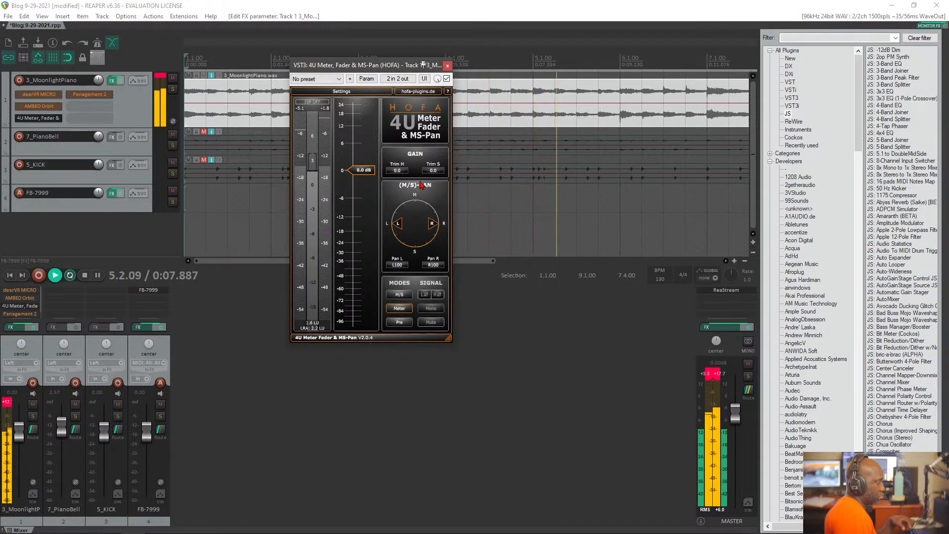
left_click_drag(435, 172, 437, 196)
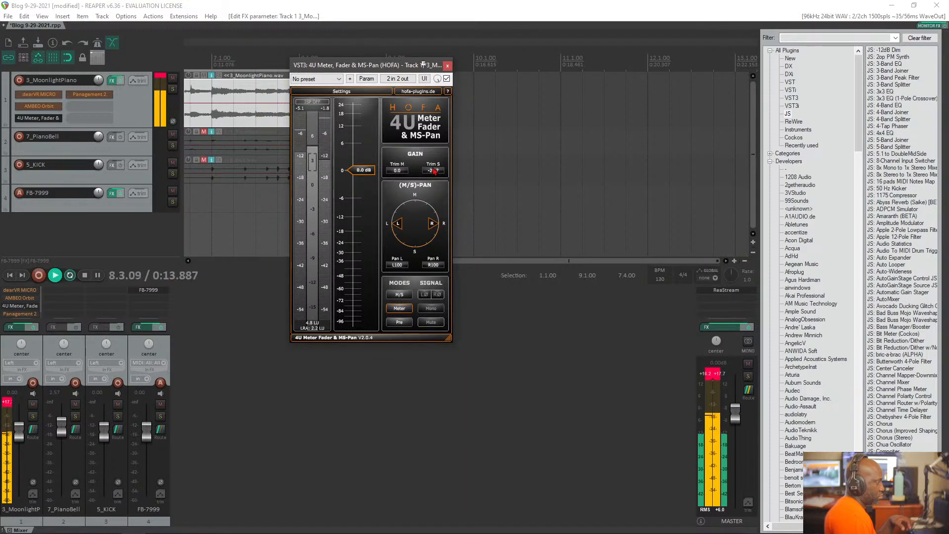
left_click_drag(434, 138, 418, 181)
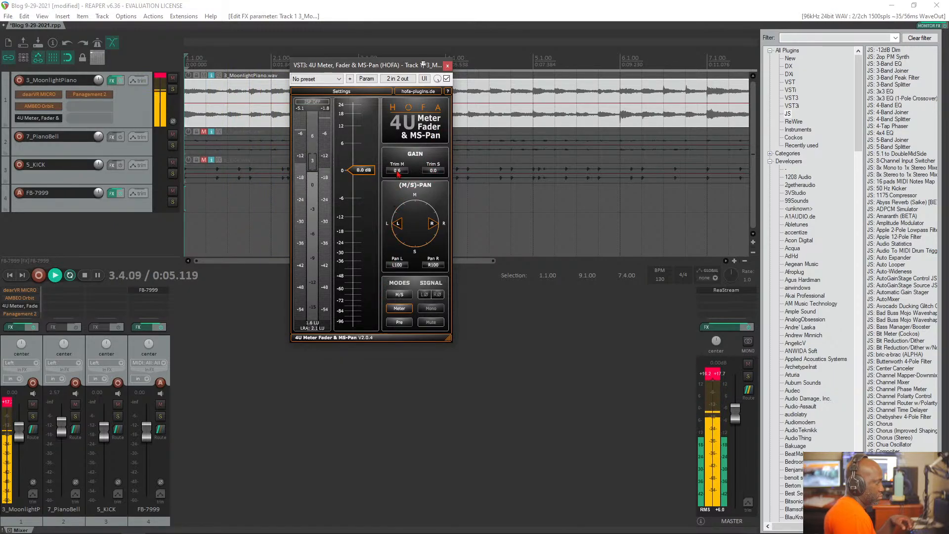
left_click_drag(398, 172, 401, 178)
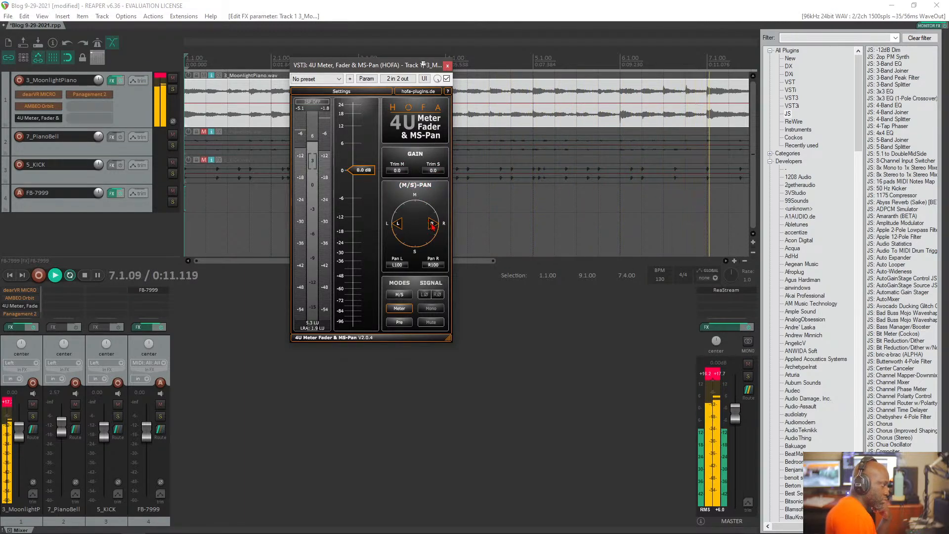
Step: Vary the left and right pan handles, returning them to L100 and R100, and switch the plugin back to Stereo mode
left_click_drag(398, 224, 404, 243)
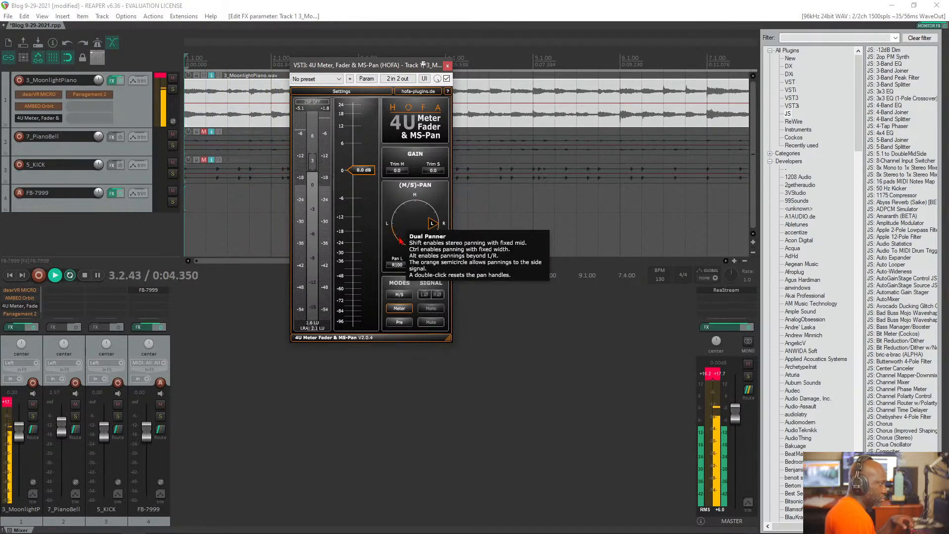
left_click(390, 224)
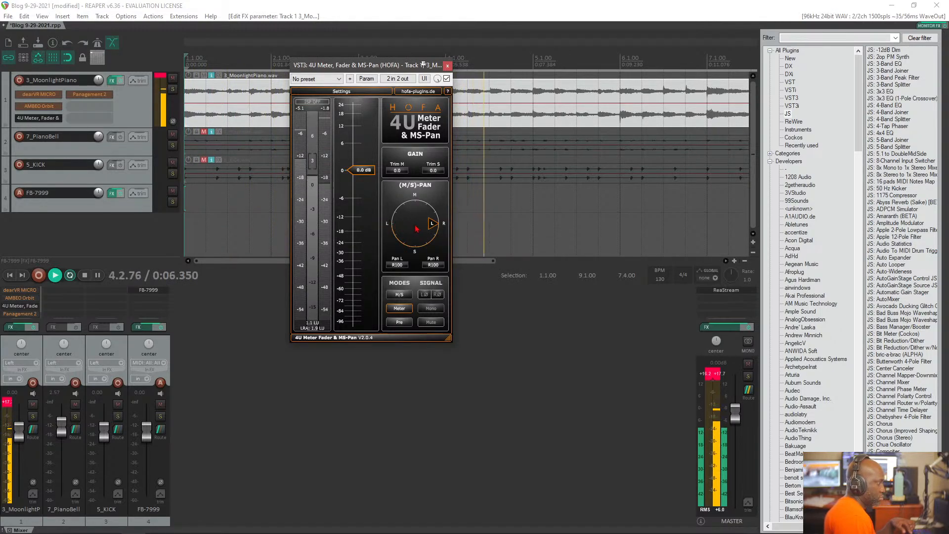
left_click(404, 211)
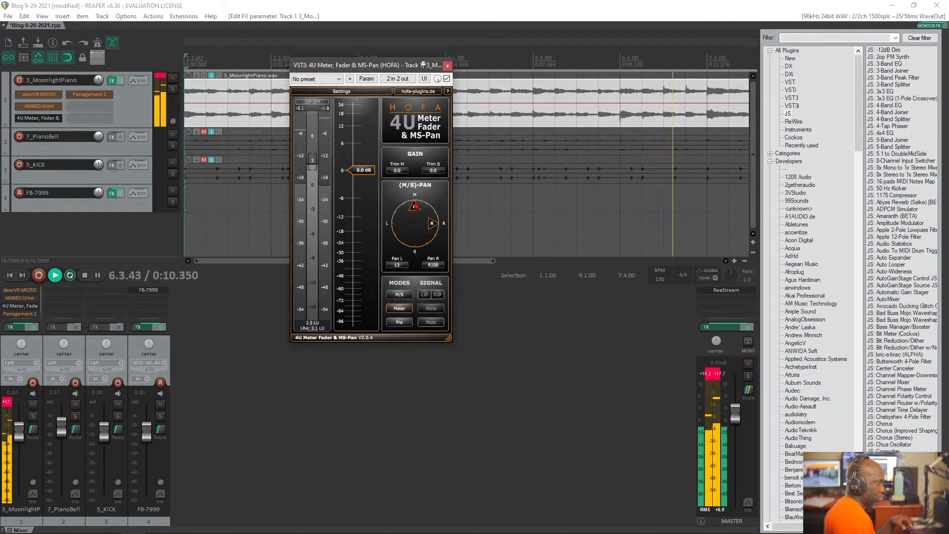
mouse_move(404, 211)
left_mouse_down()
mouse_move(404, 226)
mouse_move(418, 209)
left_mouse_up()
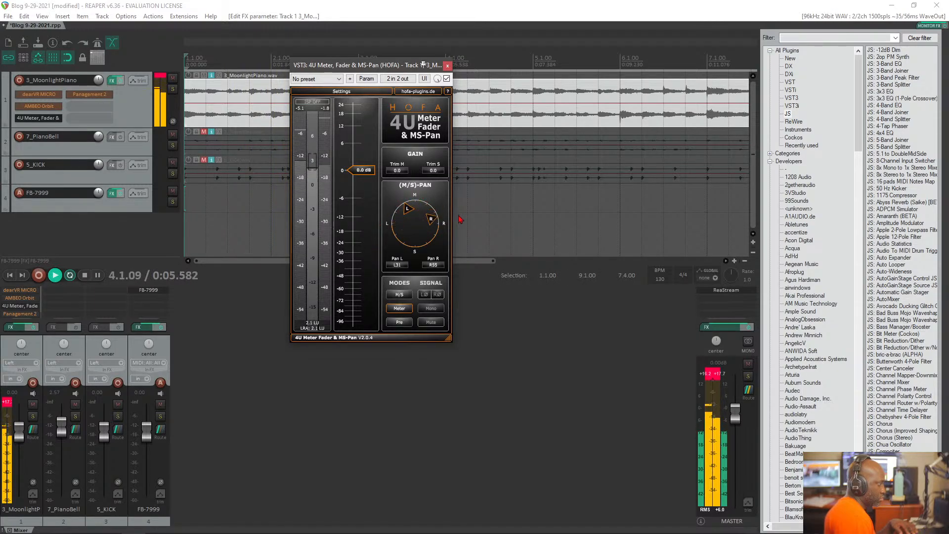
left_click_drag(458, 218, 459, 224)
left_click_drag(407, 209, 393, 224)
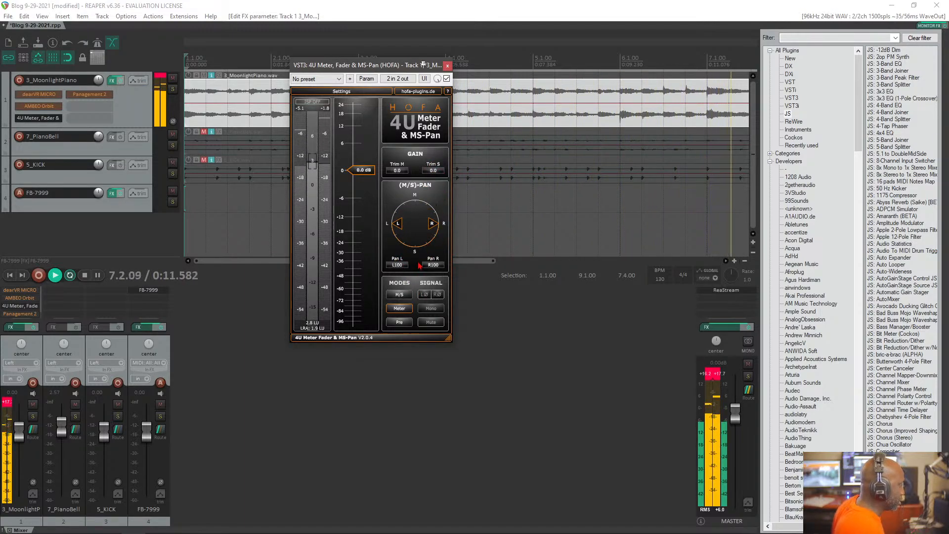
left_click(404, 295)
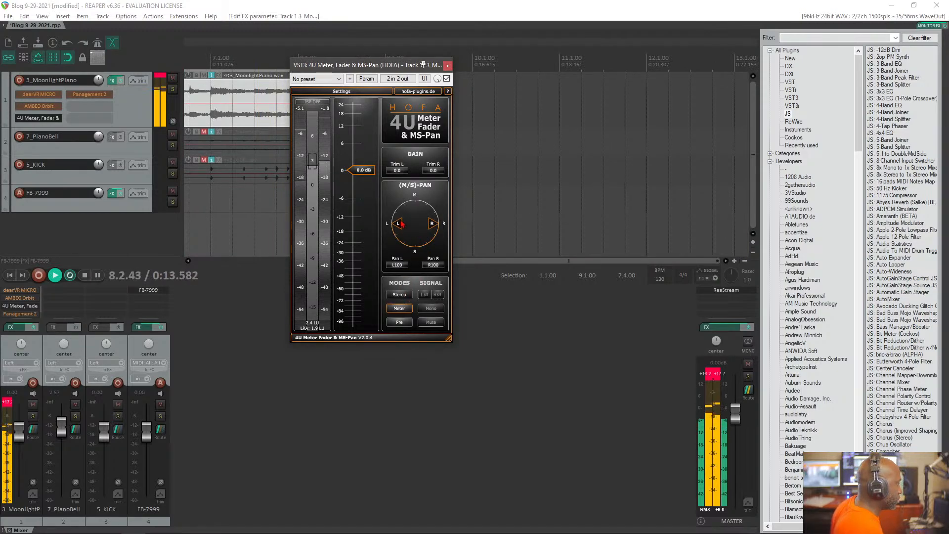
left_click_drag(401, 224, 432, 223)
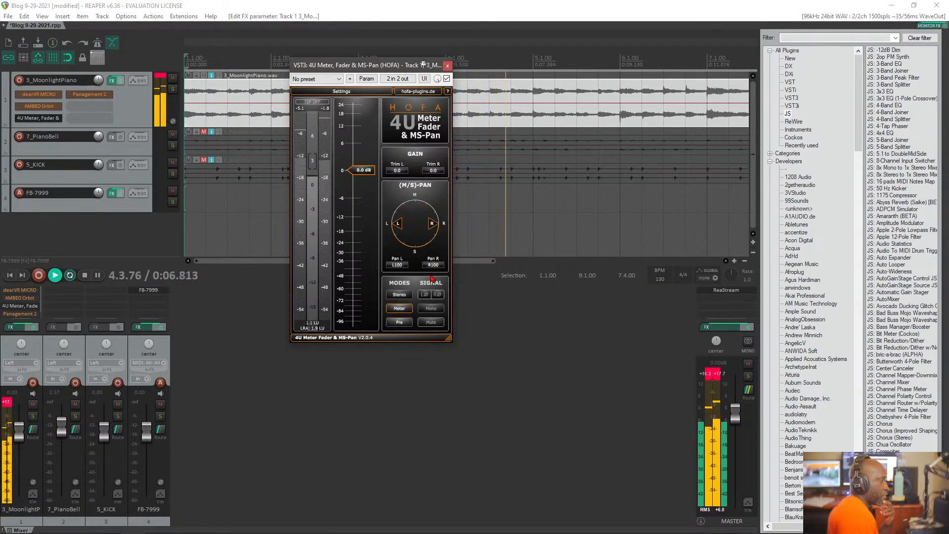
Step: Switch the plugin's meter from Pre to Post, play the track briefly, and toggle the mode once more, leaving it on Post
key("space")
left_click(399, 322)
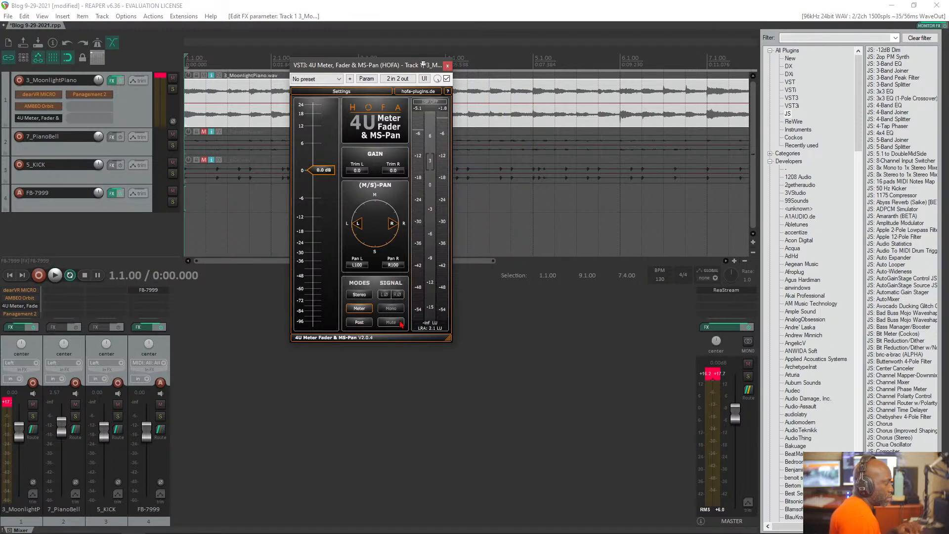
key("space")
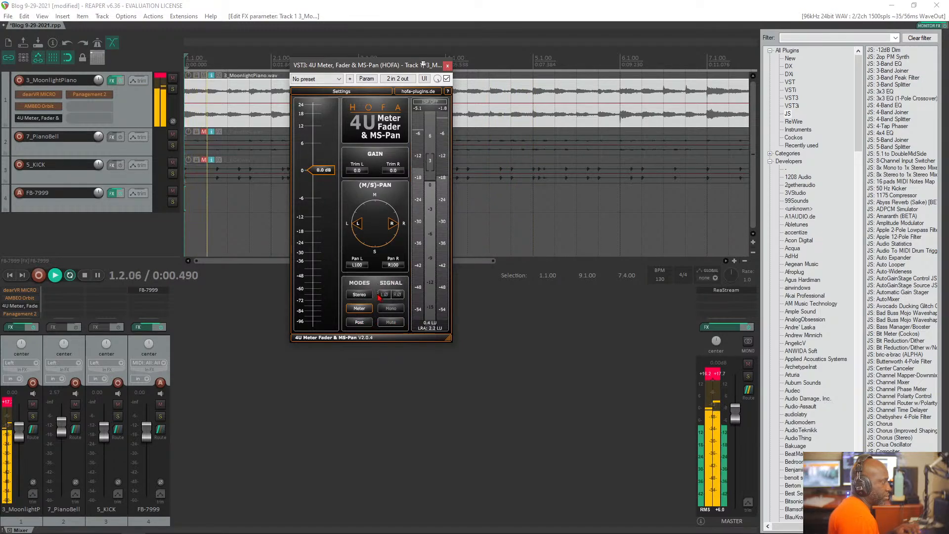
key("space")
left_click(360, 321)
left_click(400, 322)
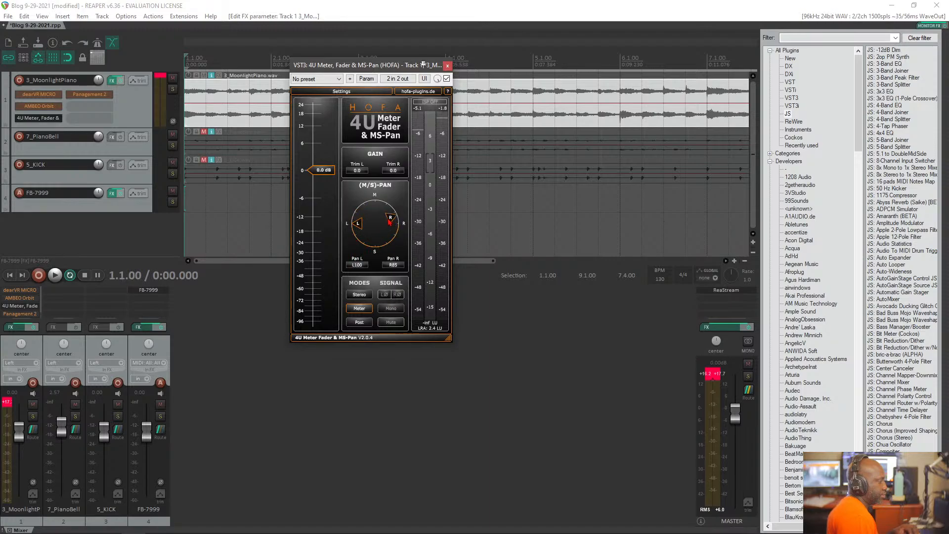
Step: Vary the two pan handles, leaving both Pan L and Pan R at R100, and bypass 4U Meter, Fader & MS-Pan
left_click_drag(373, 203, 416, 228)
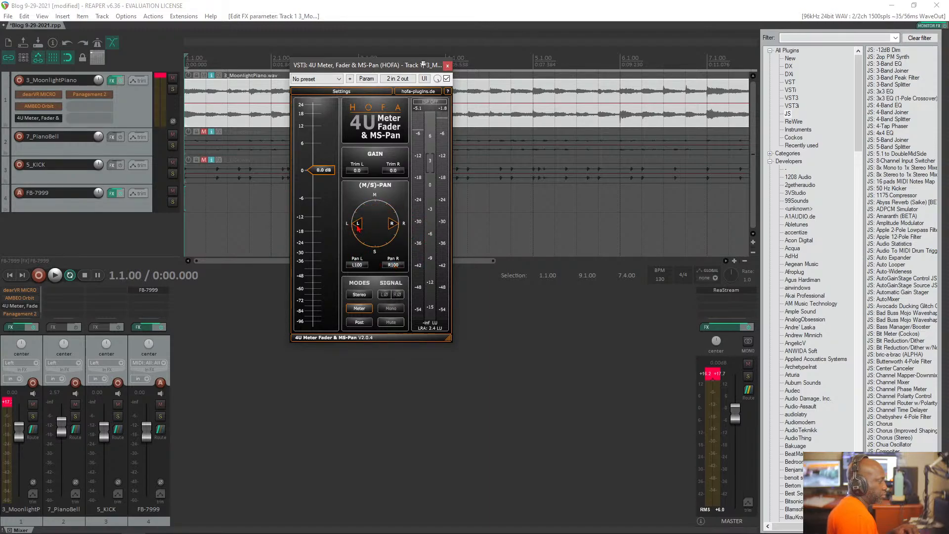
left_click_drag(362, 214, 385, 197)
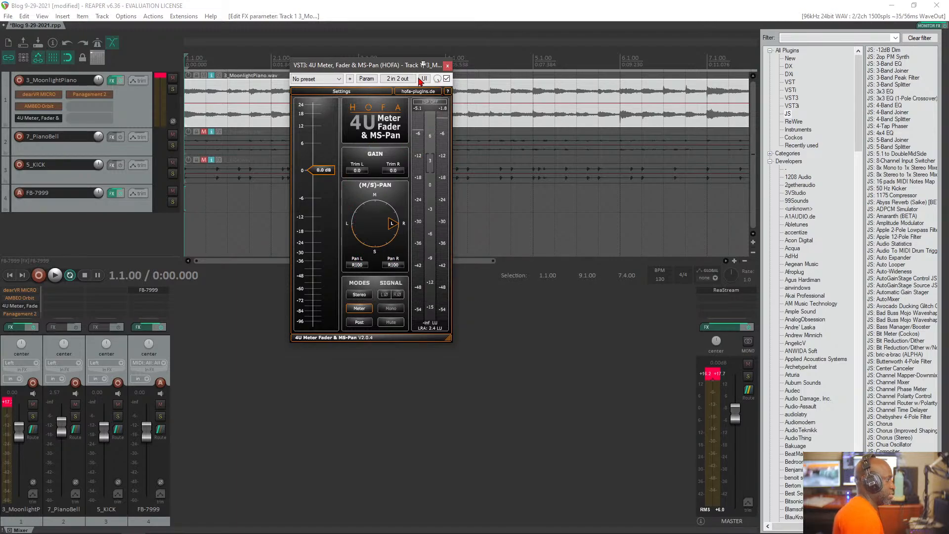
left_click(47, 120, "shift")
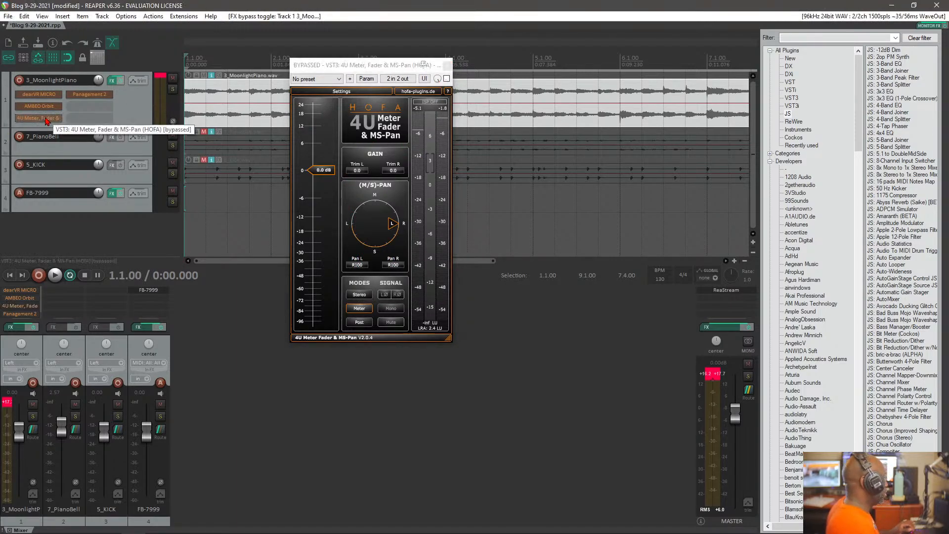
Step: Enable and open Panagement 2 on the 3_MoonlightPiano track, and close the 4U Meter, Fader & MS-Pan window
left_click(84, 95, "ctrl")
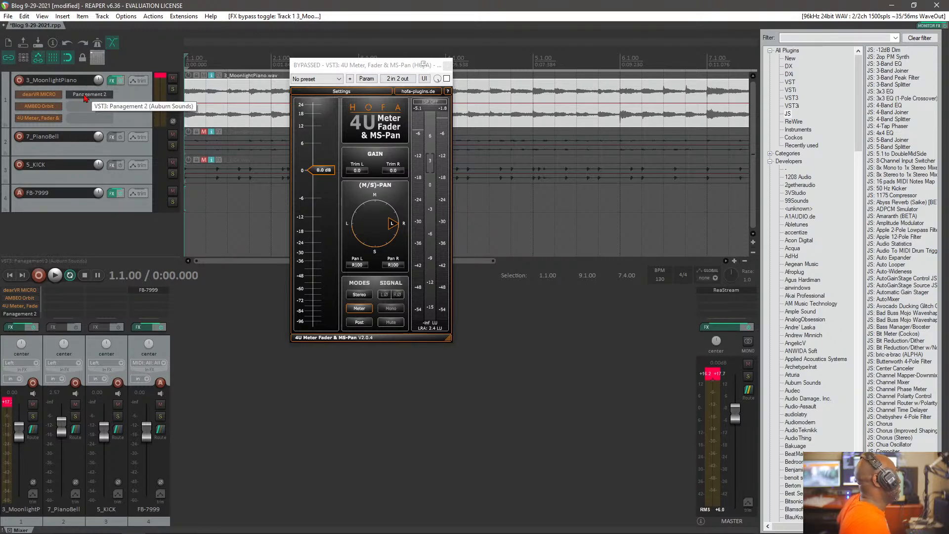
left_click(85, 96)
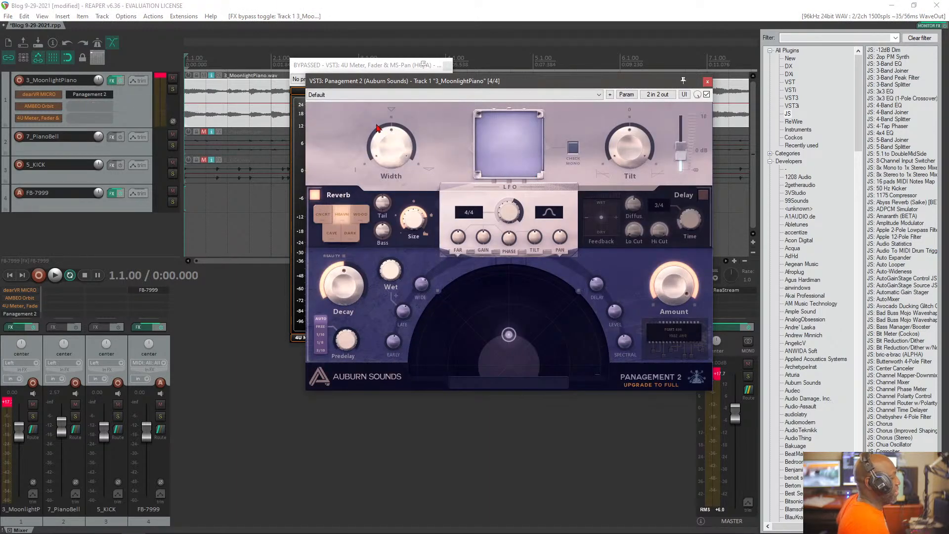
left_click(379, 66)
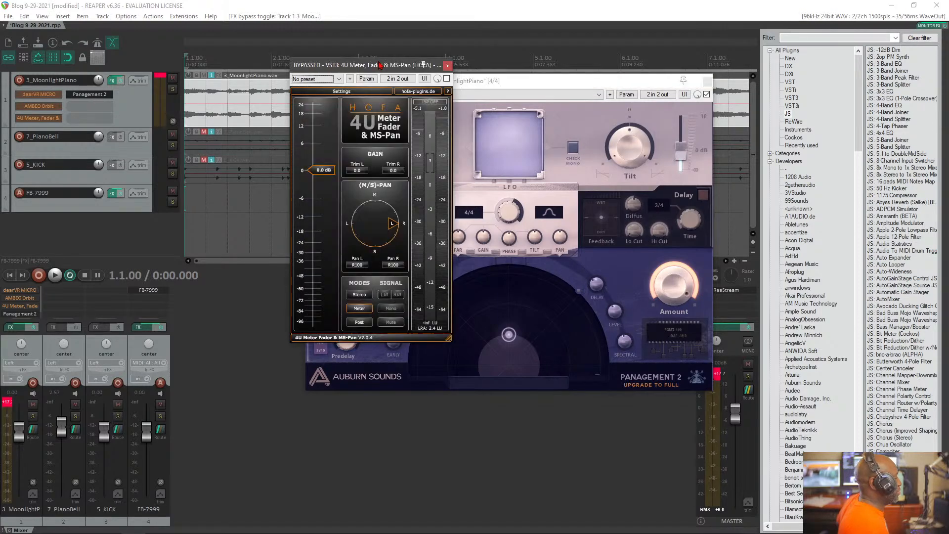
left_click(448, 65)
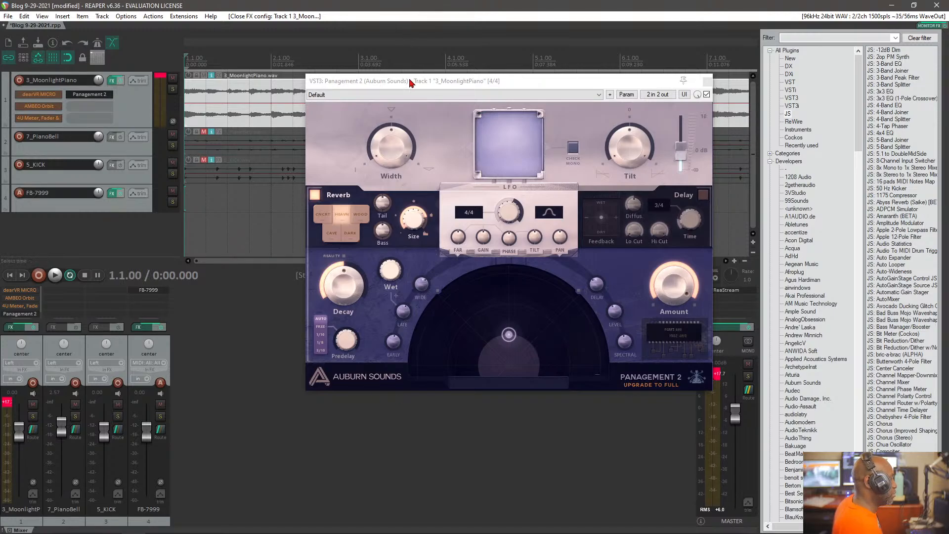
left_click_drag(417, 82, 340, 87)
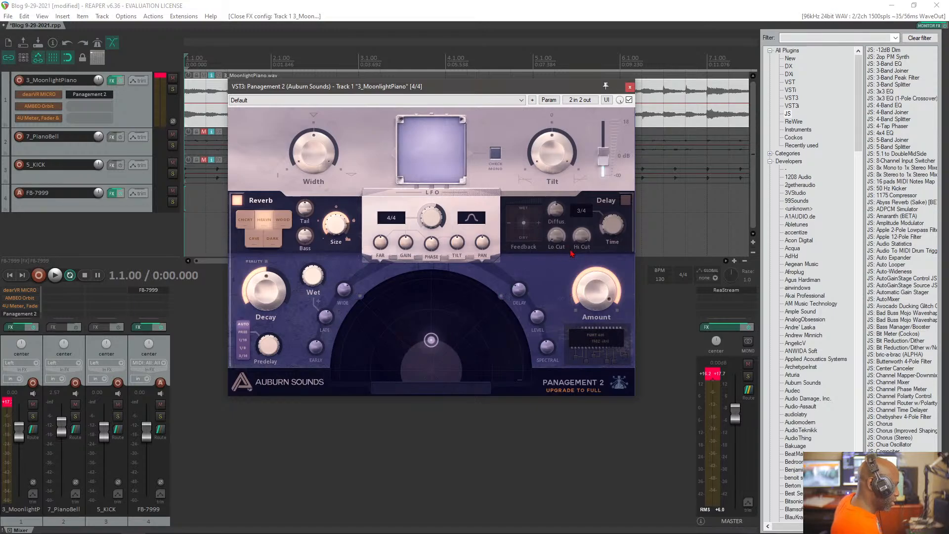
Step: Toggle Panagement 2's Reverb off and on, and move the source position handle slightly farther away and to the right of centre
left_click(337, 149)
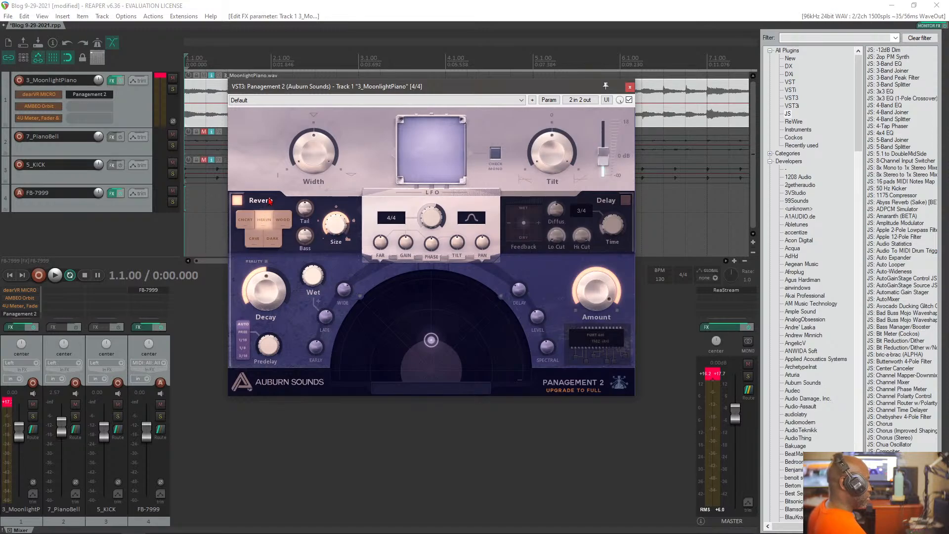
left_click(237, 200)
left_click(237, 200)
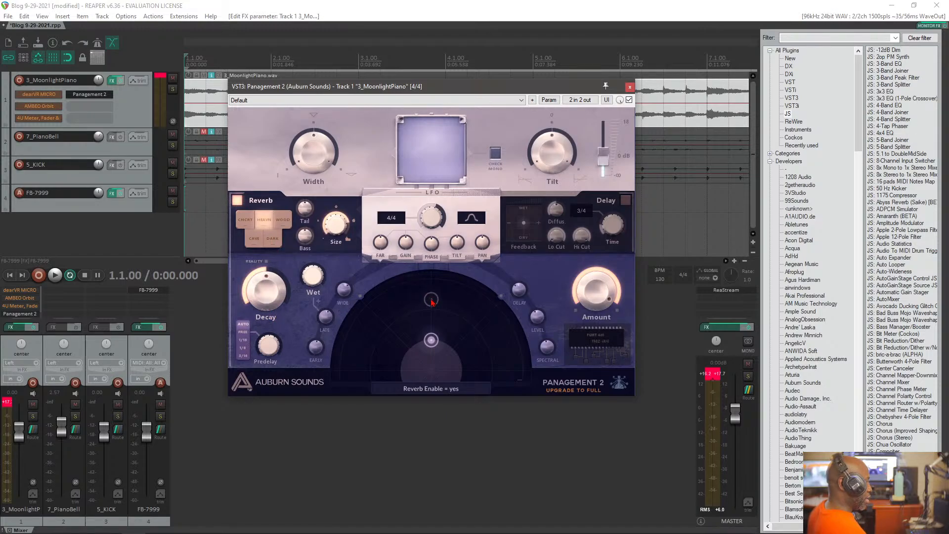
left_click_drag(432, 349, 480, 321)
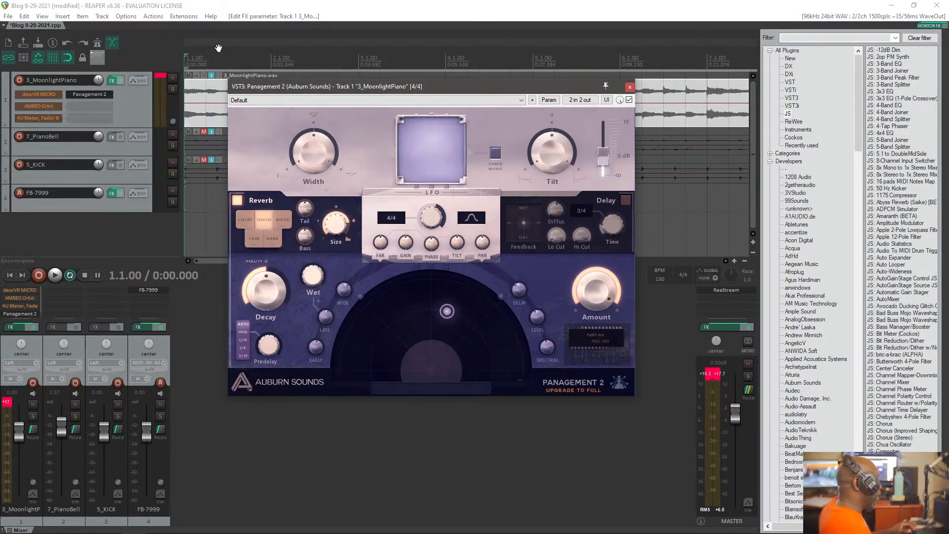
Step: Play the piano track and compare the sound with Panagement 2 bypassed and enabled
left_click(345, 16)
key("space")
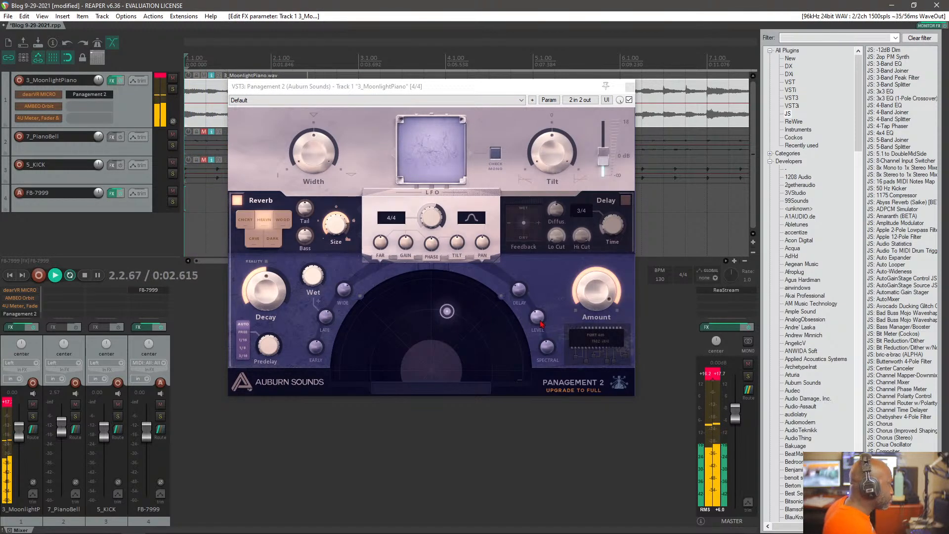
left_click(629, 99)
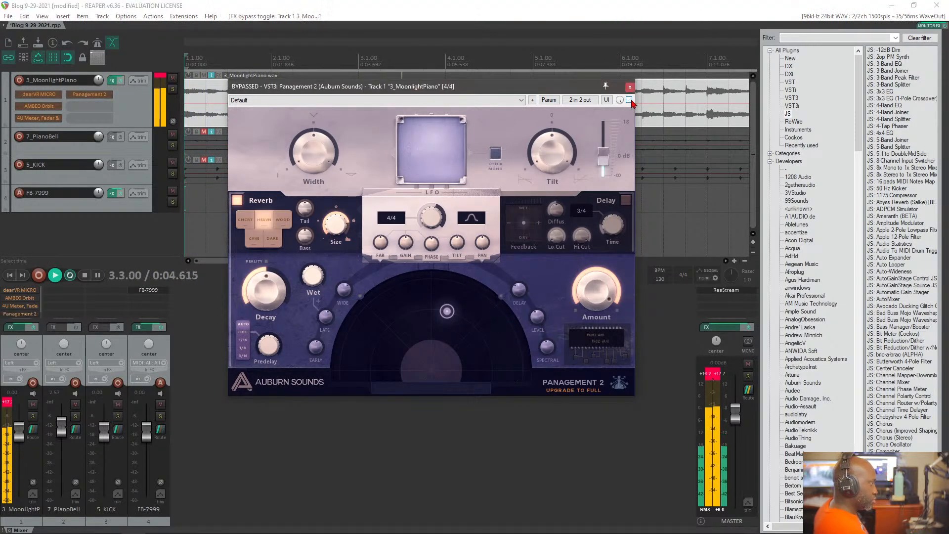
left_click(629, 100)
Step: Load the Back And Forth preset in Panagement 2, and reset the plugin to its factory default
left_click(440, 99)
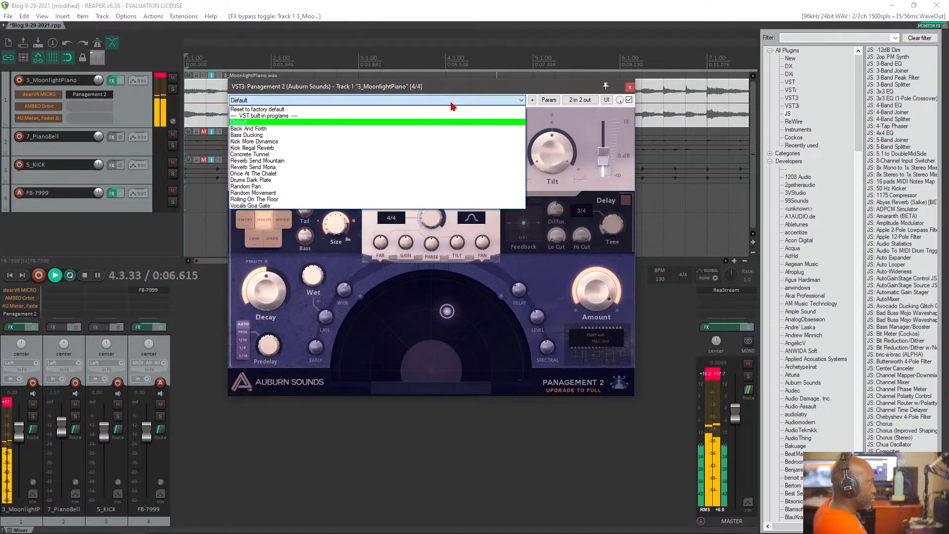
left_click(430, 128)
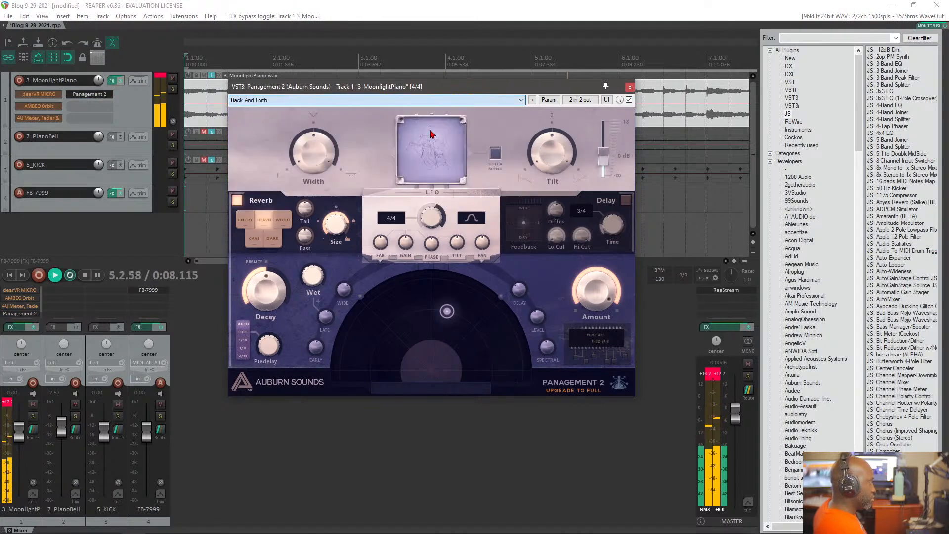
left_click(428, 99)
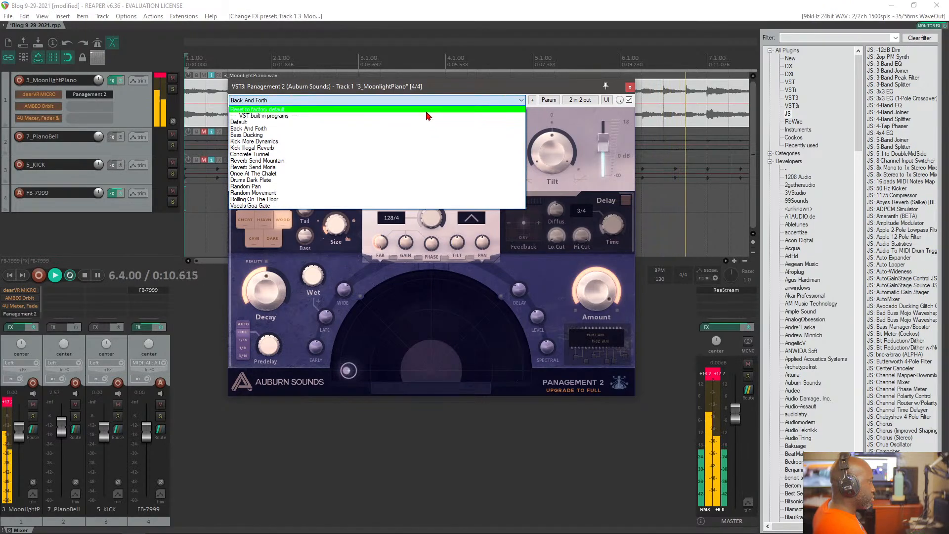
left_click(428, 114)
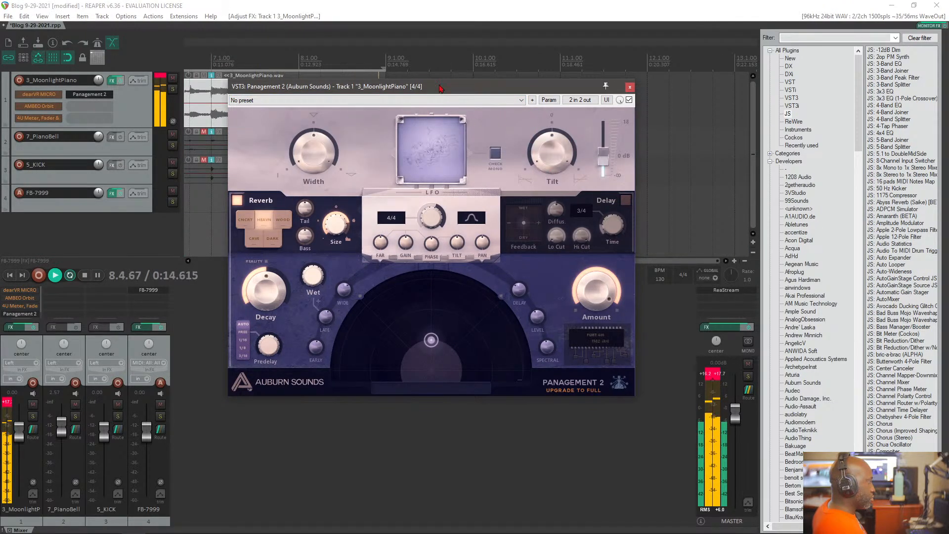
Step: During playback, move the source position to Far -2.55 with Pan 90.00°, and swing it across to the opposite side
key("space")
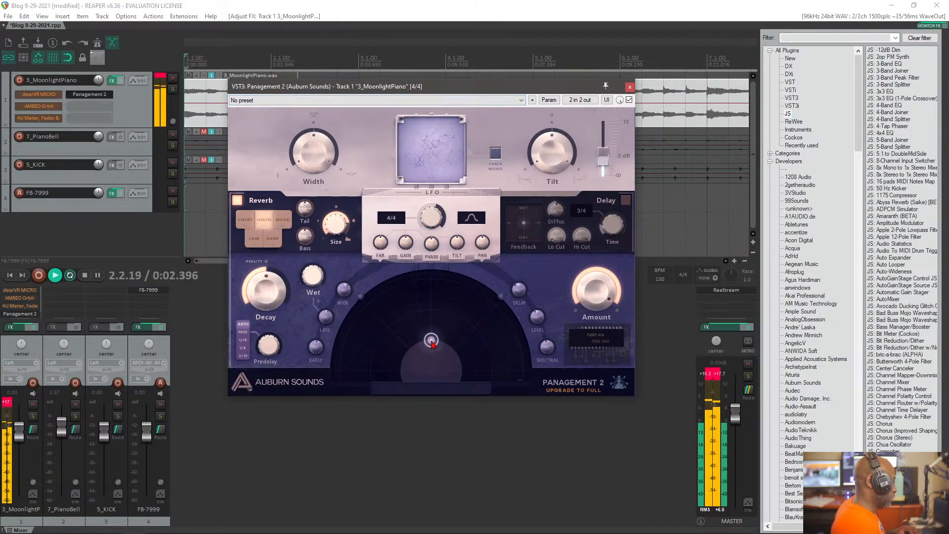
left_click_drag(431, 340, 472, 388)
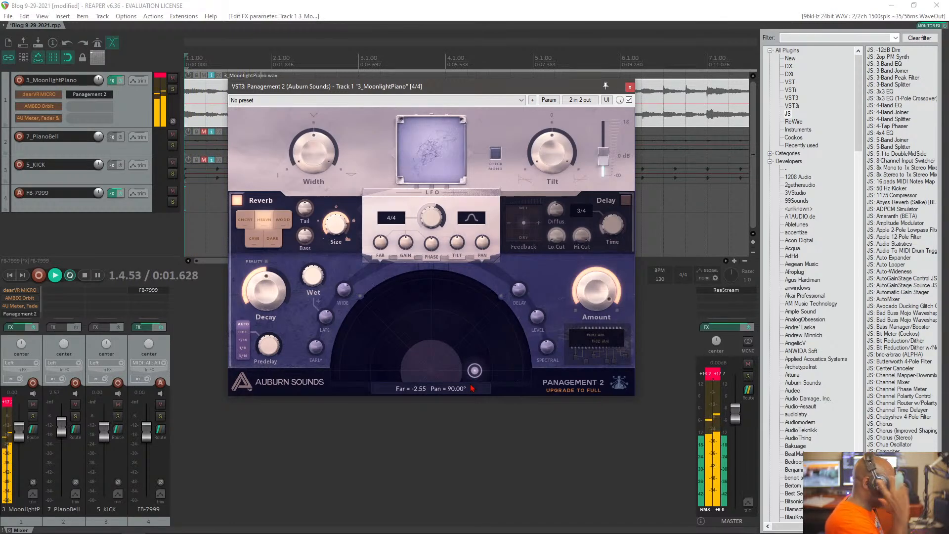
left_click_drag(472, 388, 399, 381)
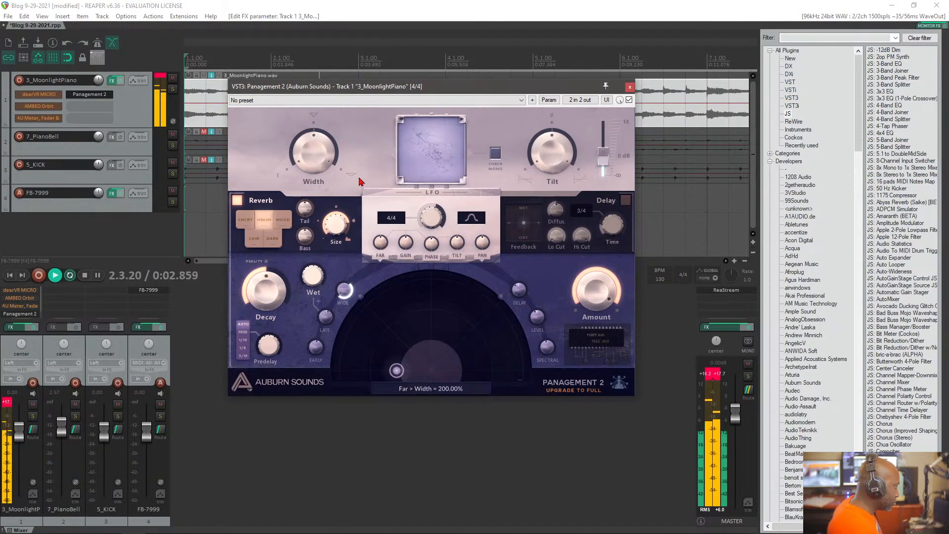
Step: Try Far > Width at 0.00% and set it to 200.00%, and move the source position to Far 1.24 with Pan 90.00°
left_click_drag(359, 178, 357, 374)
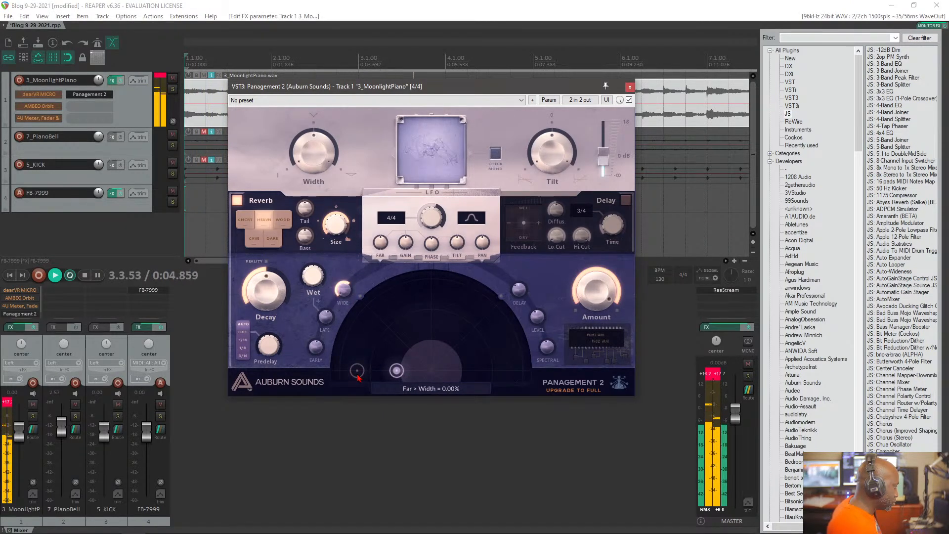
left_click_drag(359, 378, 360, 239)
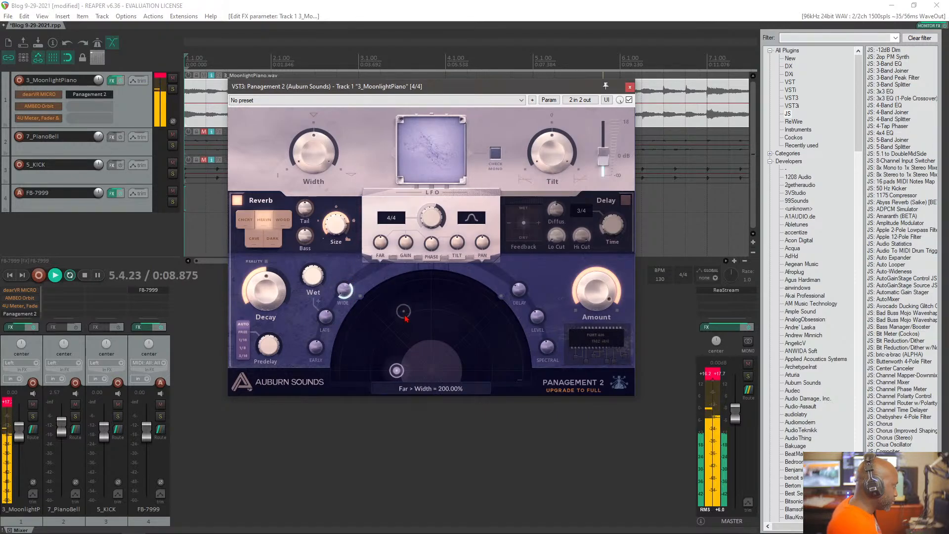
left_click_drag(396, 370, 455, 379)
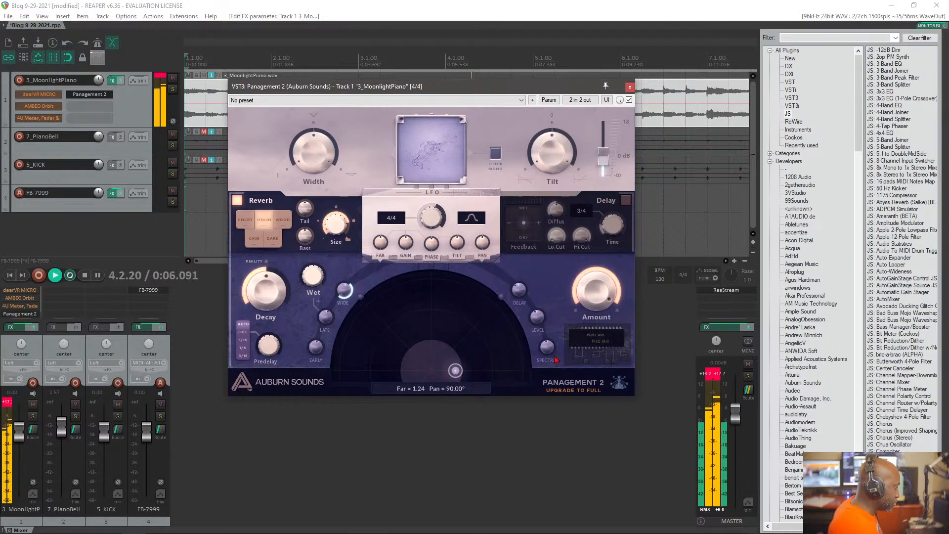
Step: Set both Pan > Spectral and Pan > Delay to 200.00%
left_click_drag(555, 359, 557, 311)
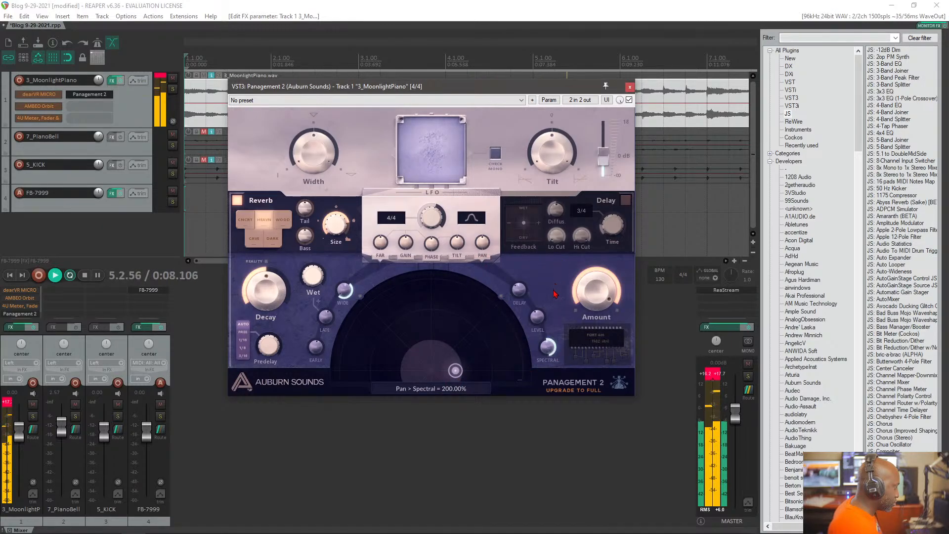
left_click_drag(517, 292, 517, 262)
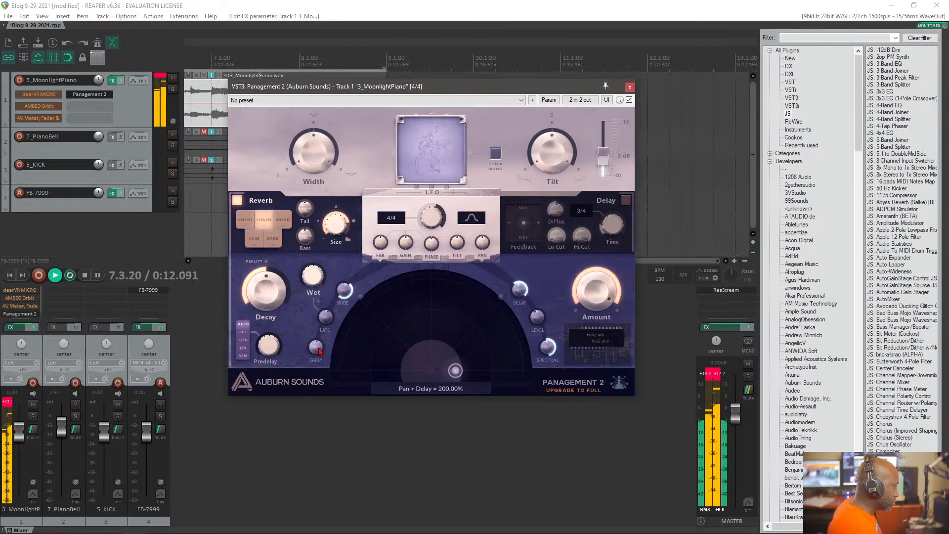
Step: Raise Far > Early Mix, adjust Far > Late Mix to 124.21%, and load the Reverb Send Moria preset
left_click_drag(317, 347, 333, 252)
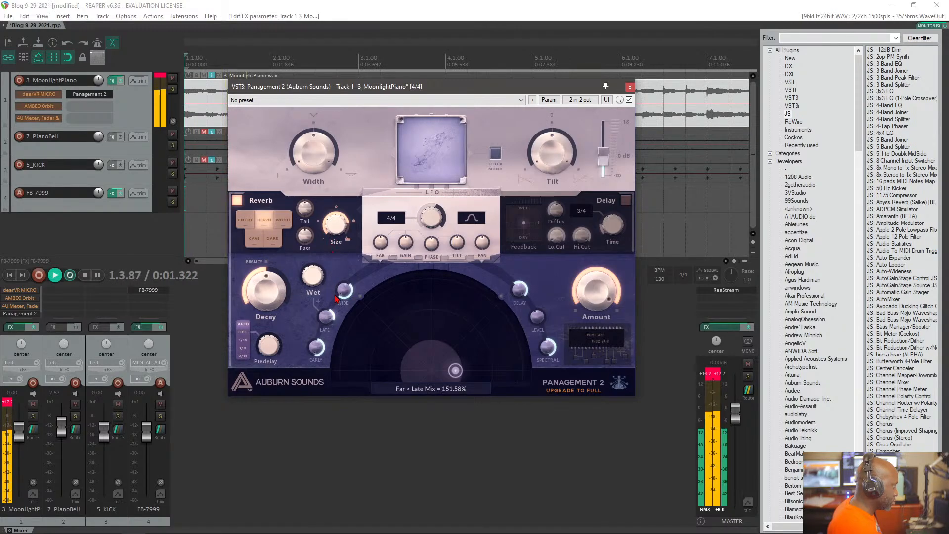
left_click(425, 100)
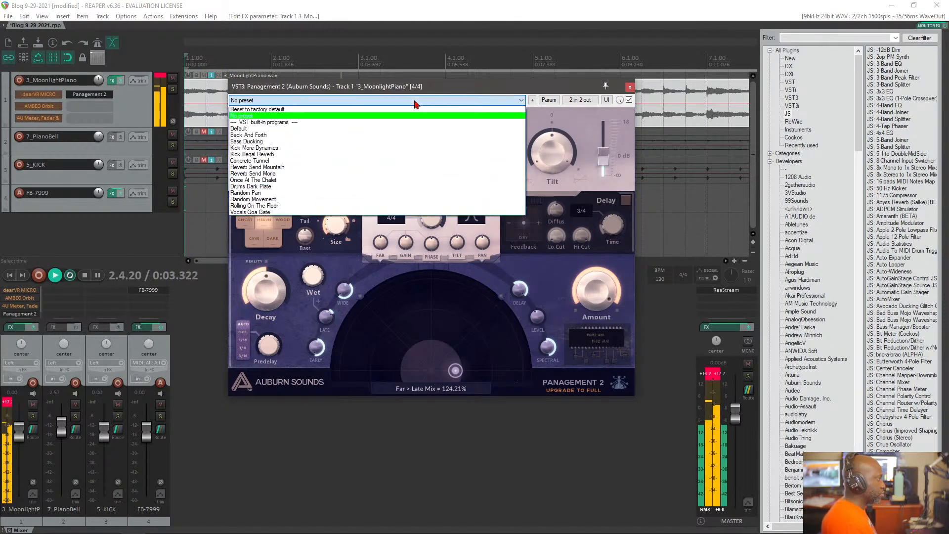
left_click(405, 174)
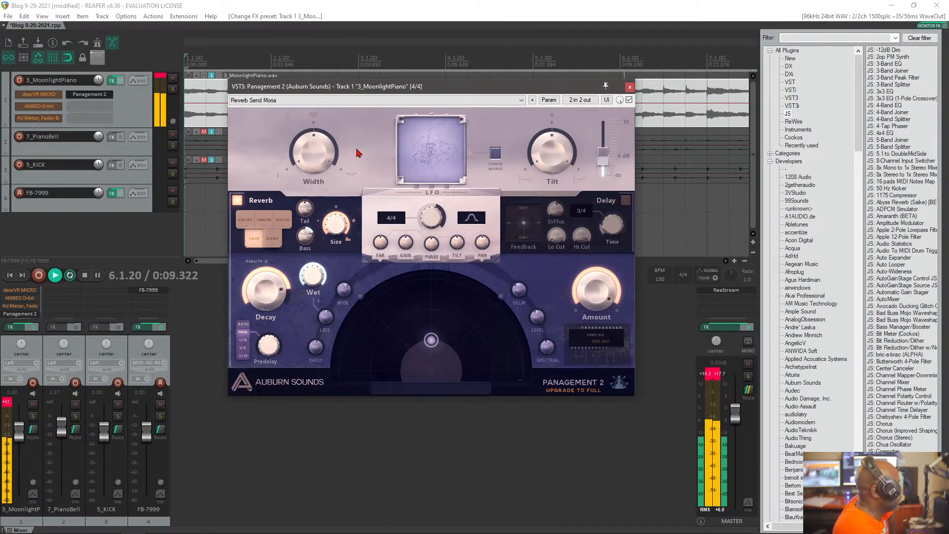
Step: Audition the Once At The Chalet preset, followed by the Kick Illegal Reverb preset
left_click(262, 102)
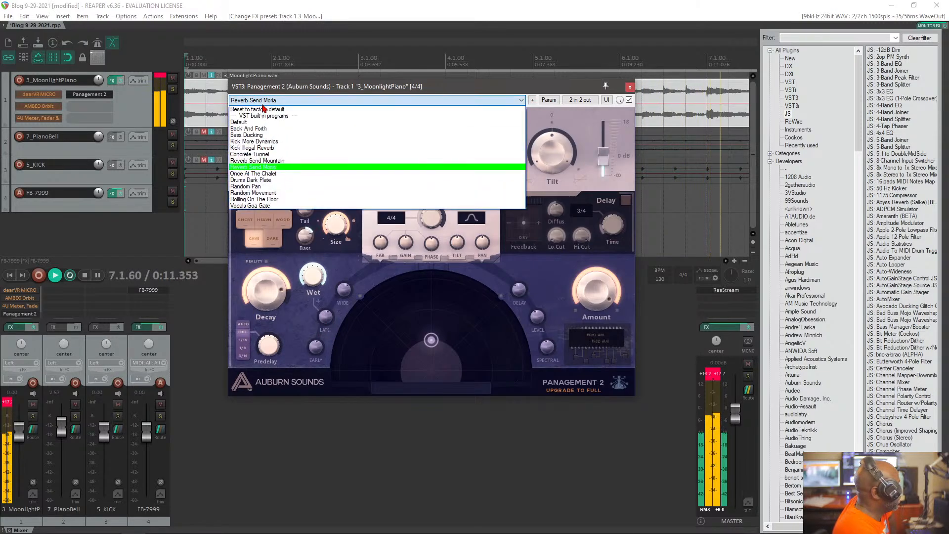
left_click(265, 173)
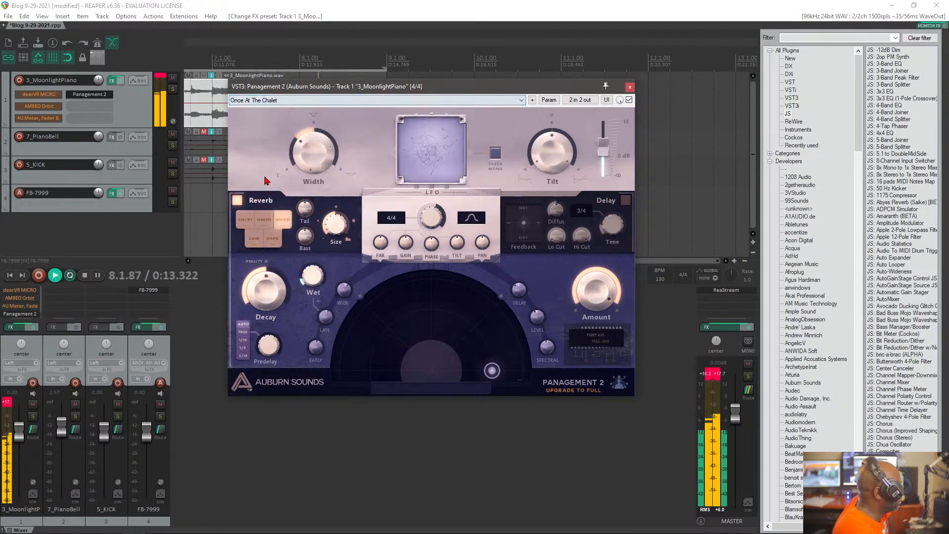
left_click(272, 101)
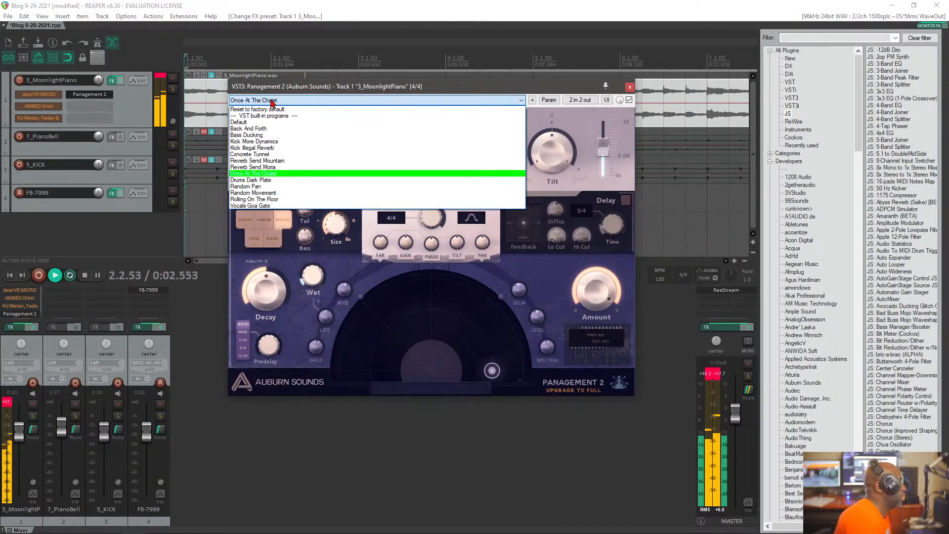
left_click(282, 148)
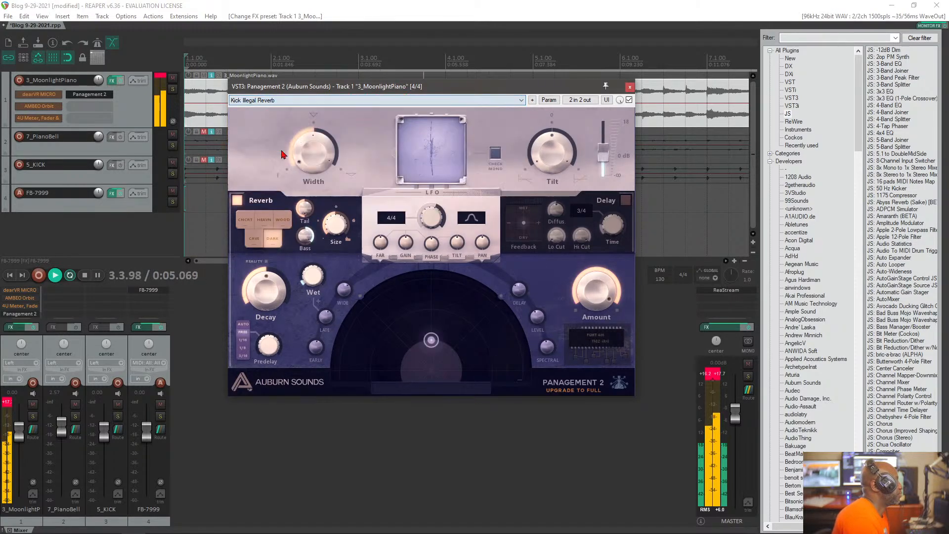
Step: Load the Back And Forth preset and change its LFO wave to the square shape
left_click(283, 101)
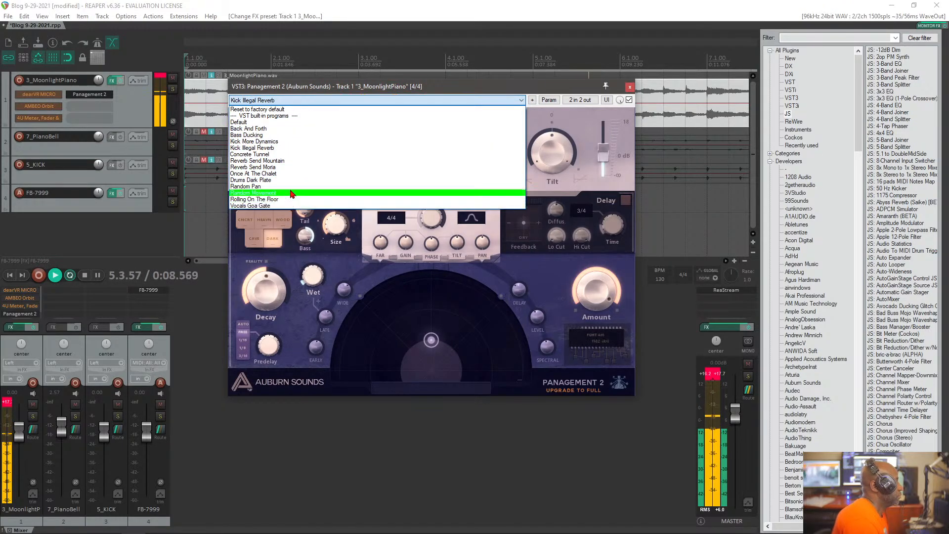
left_click(283, 129)
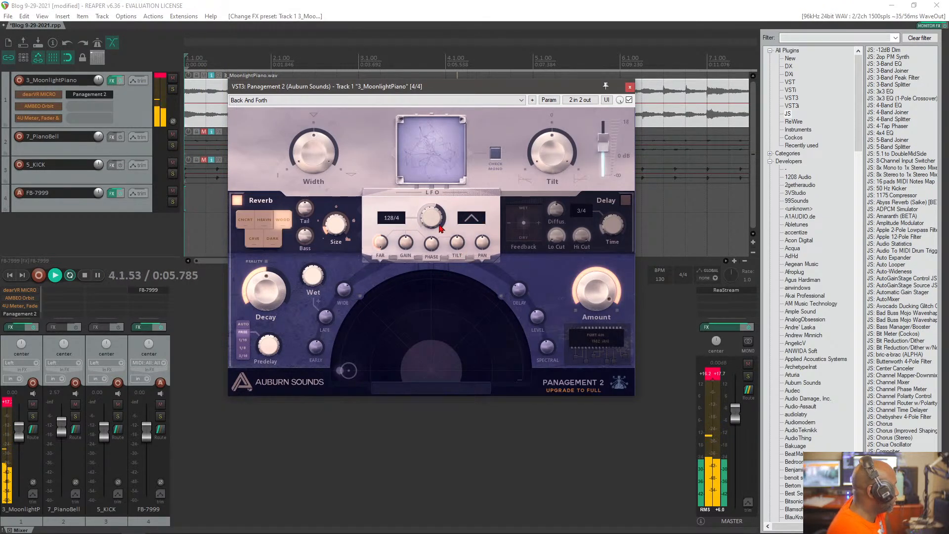
left_click(471, 222)
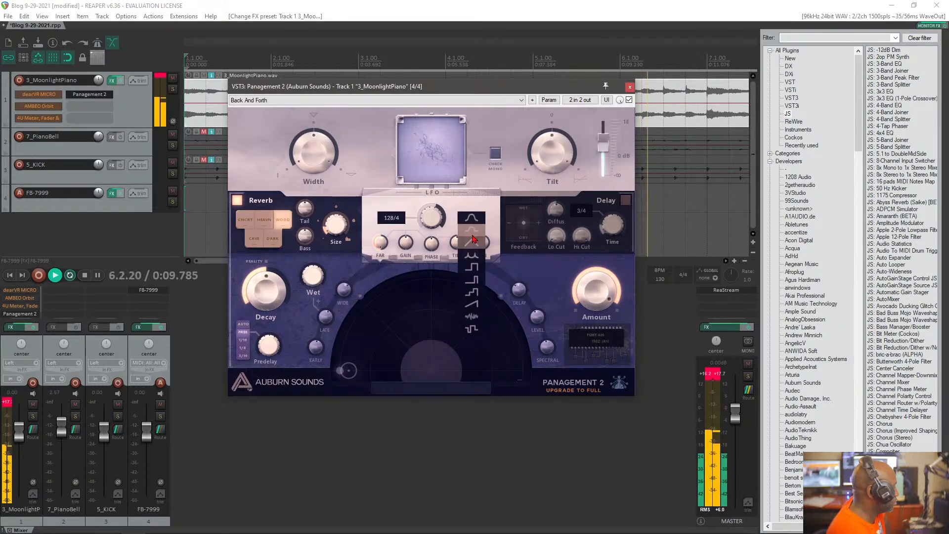
left_click(473, 270)
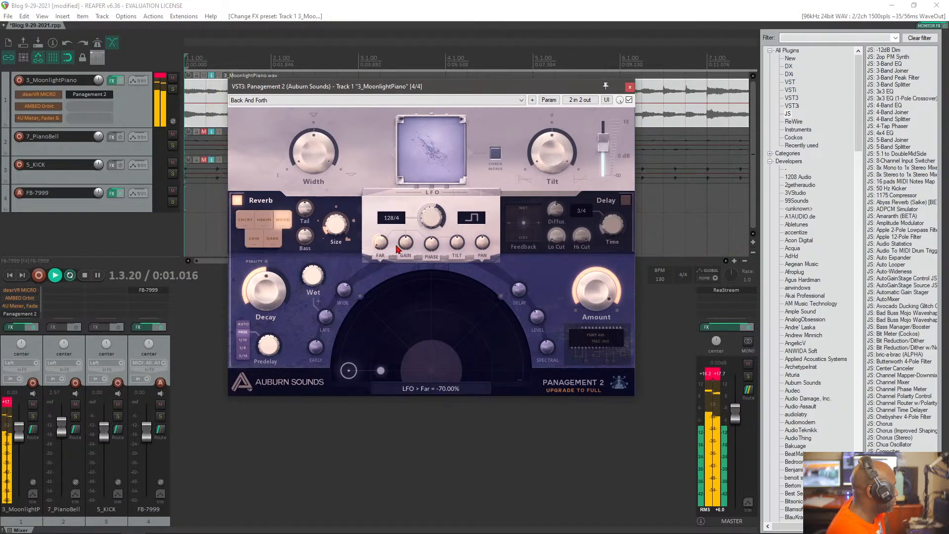
Step: Try an LFO tempo of 1/8, and set it to 2/4
left_click(402, 220)
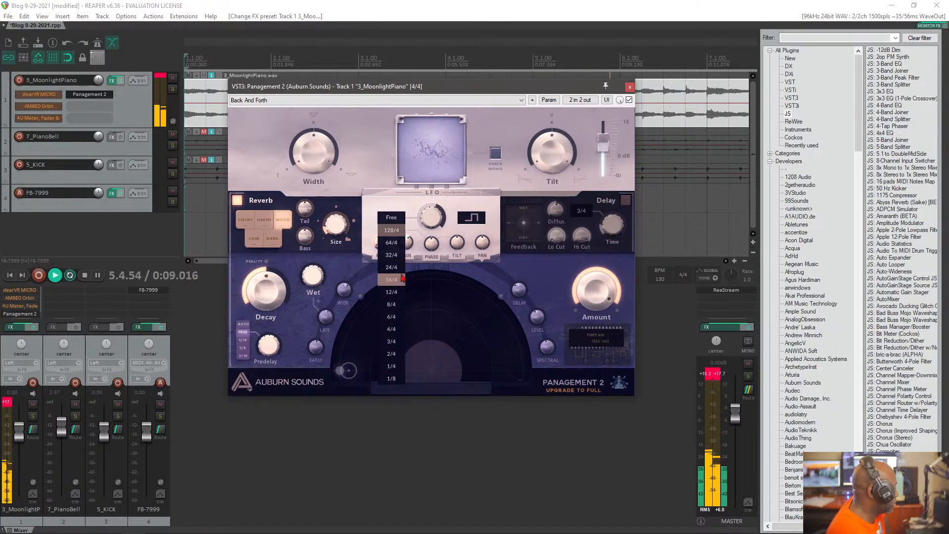
left_click(388, 378)
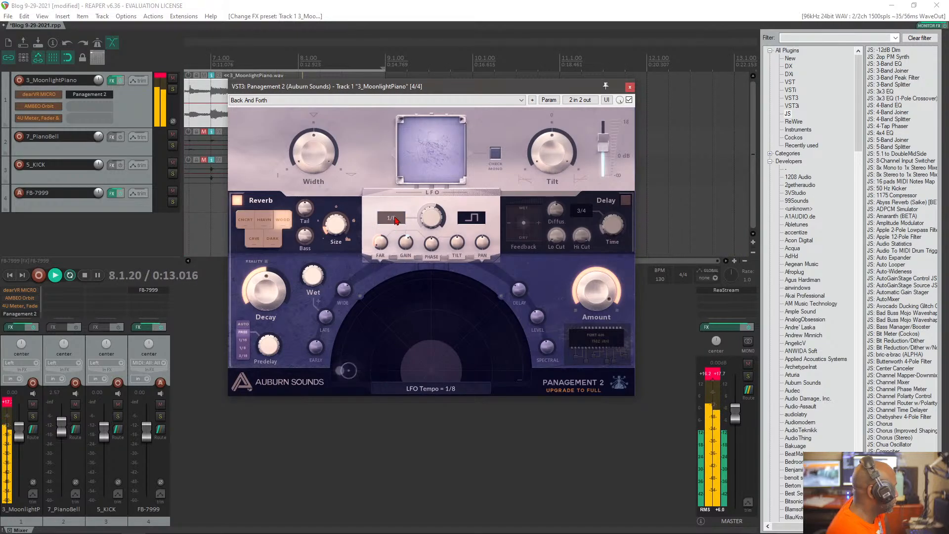
left_click(394, 227)
left_click(396, 364)
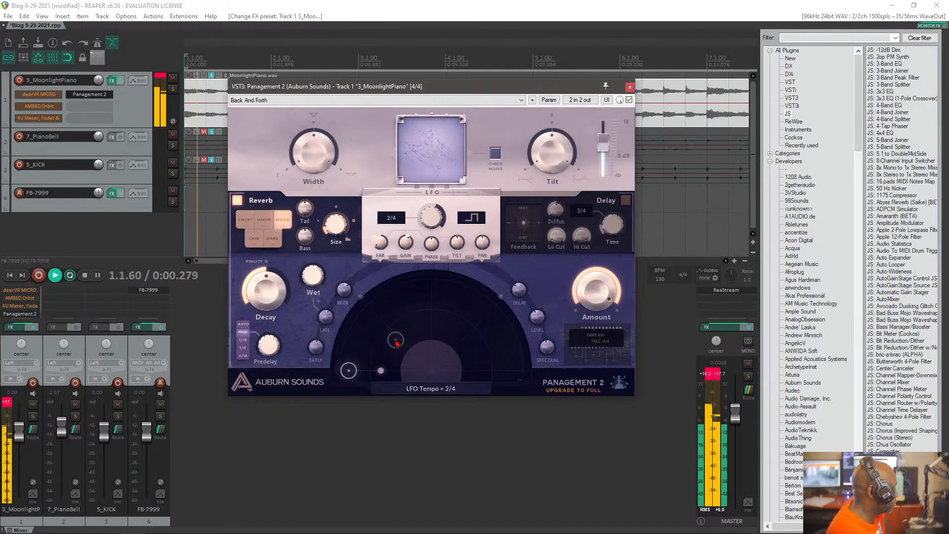
Step: Try the PWM 25% LFO wave, choose the stepped wave, set LFO > Tilt to -56.25%, and stop playback
left_click(471, 220)
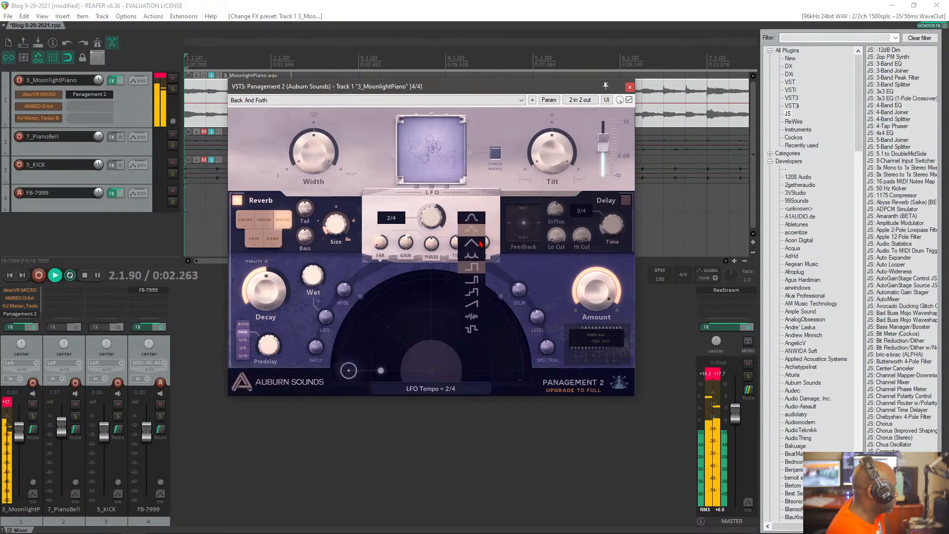
left_click(471, 280)
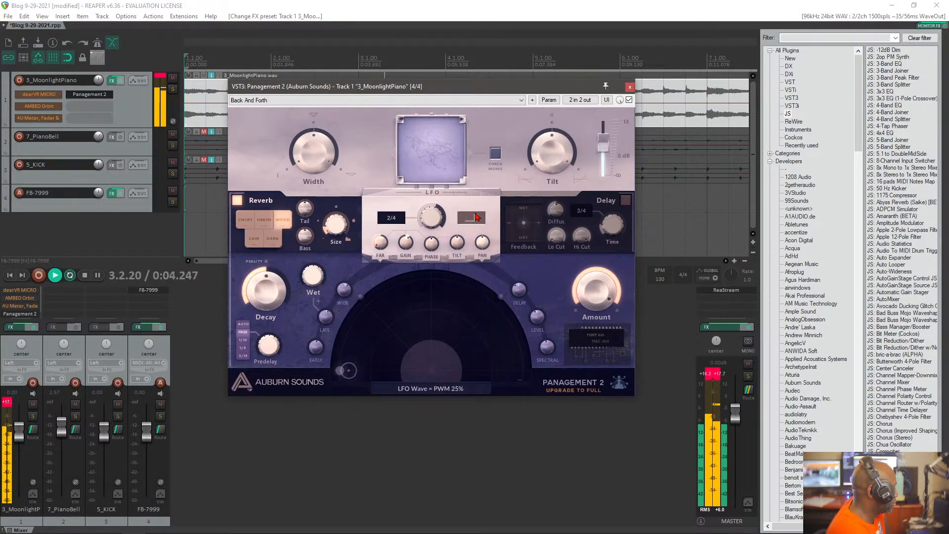
left_click(475, 218)
left_click(478, 287)
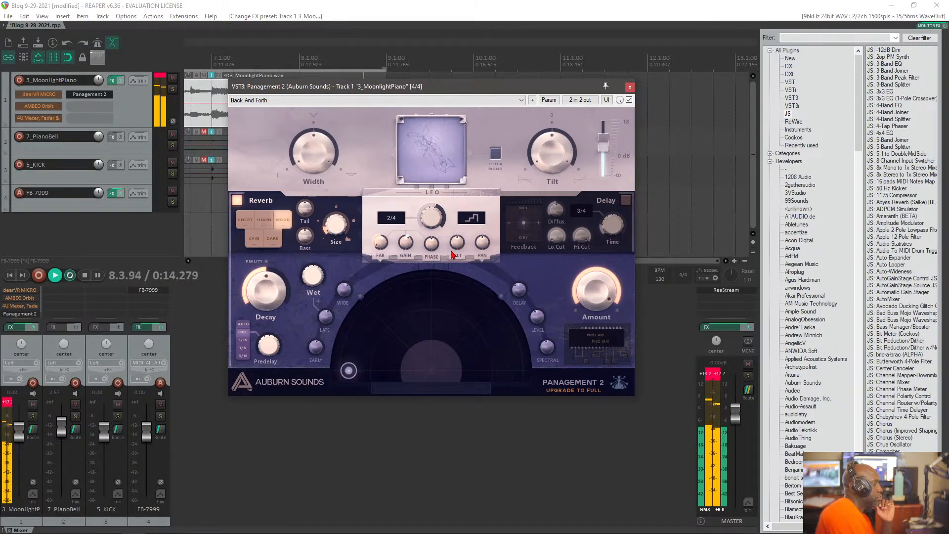
left_click_drag(456, 242, 460, 262)
key("space")
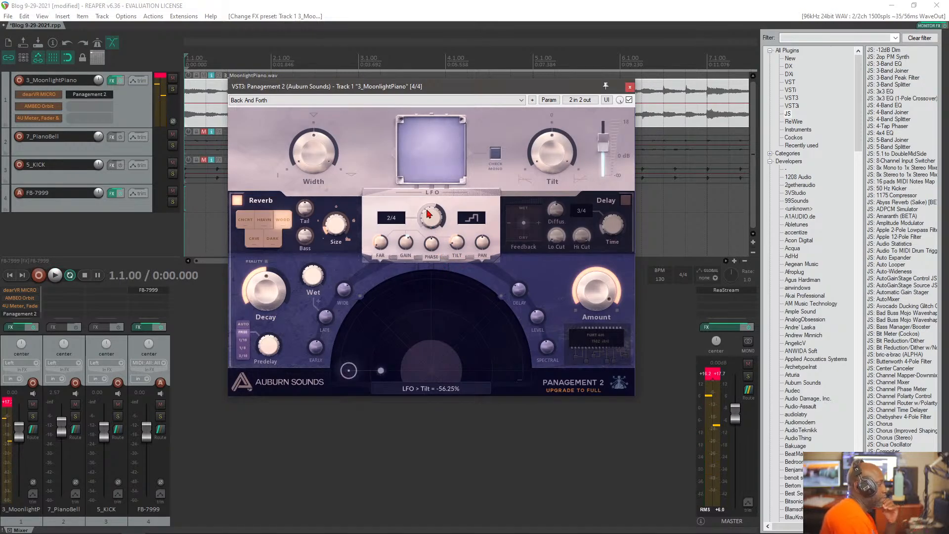
Step: Load the Concrete Tunnel preset, replace it with Vocals Goa Gate, and play the track briefly
left_click(390, 100)
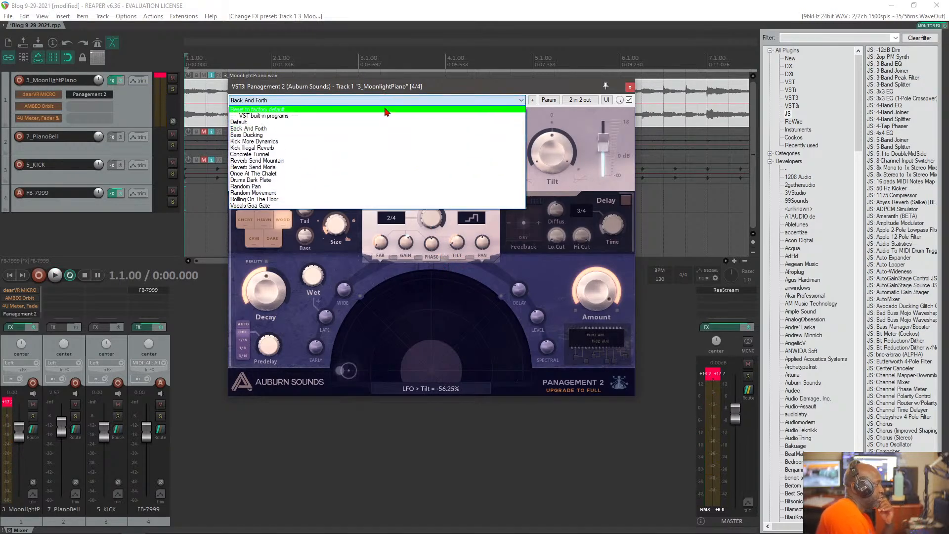
left_click(363, 155)
left_click(336, 100)
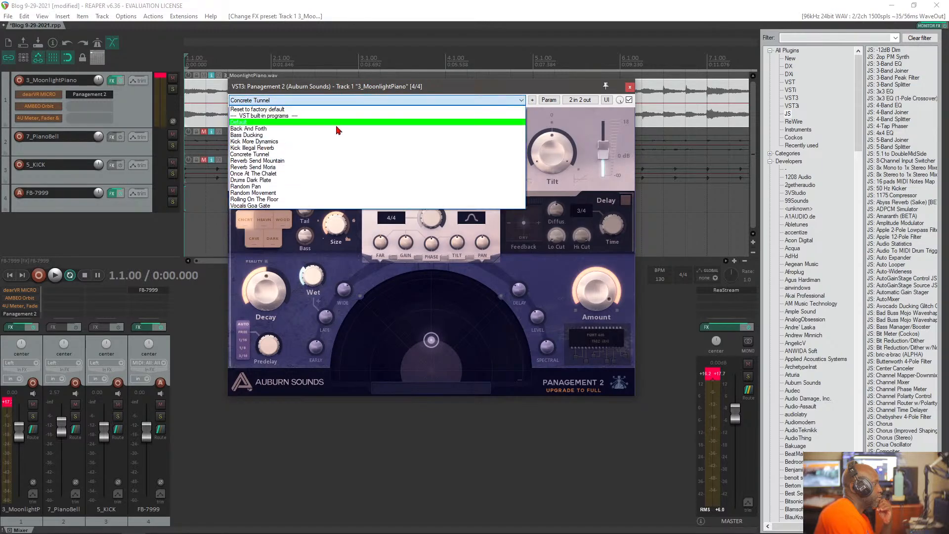
left_click(323, 206)
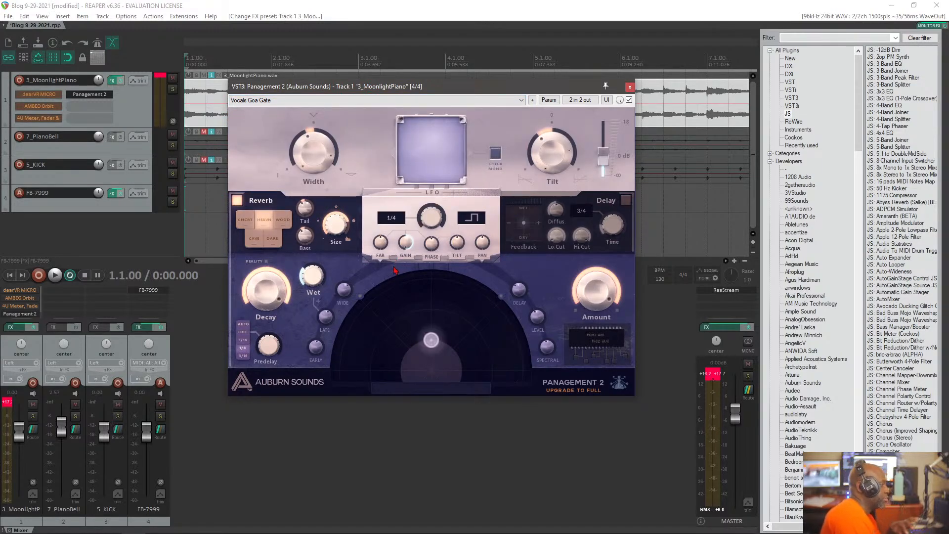
key("space")
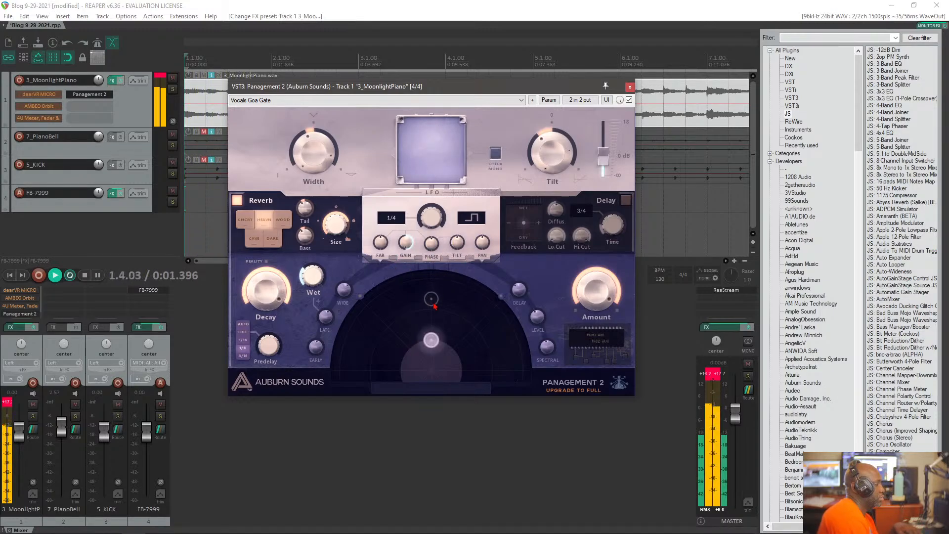
key("space")
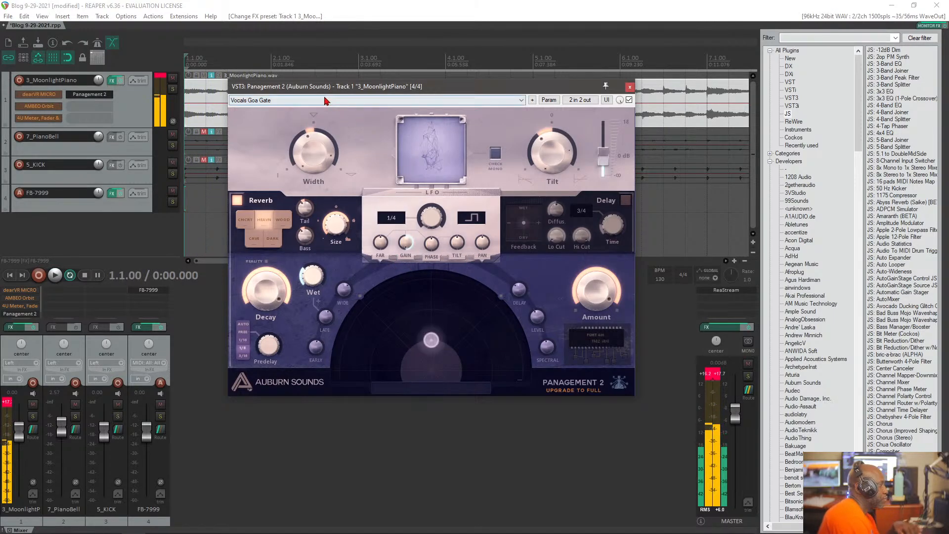
Step: Load the Rolling On The Floor preset, listen to it on the piano track, and stop playback
left_click(325, 100)
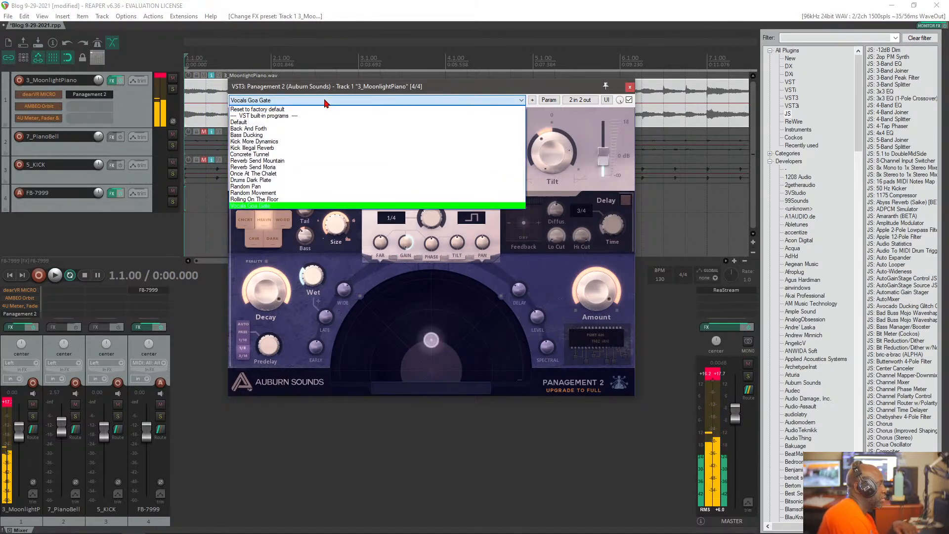
left_click(310, 200)
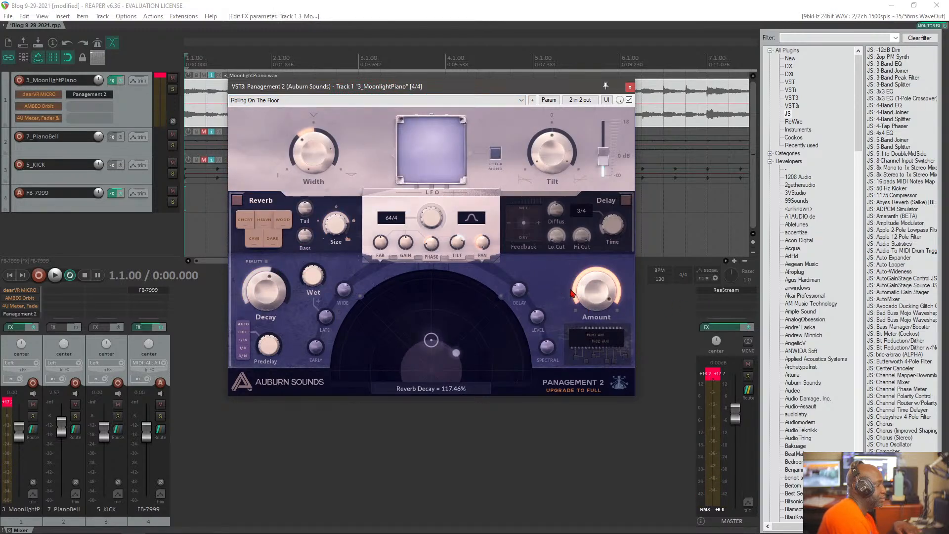
key("space")
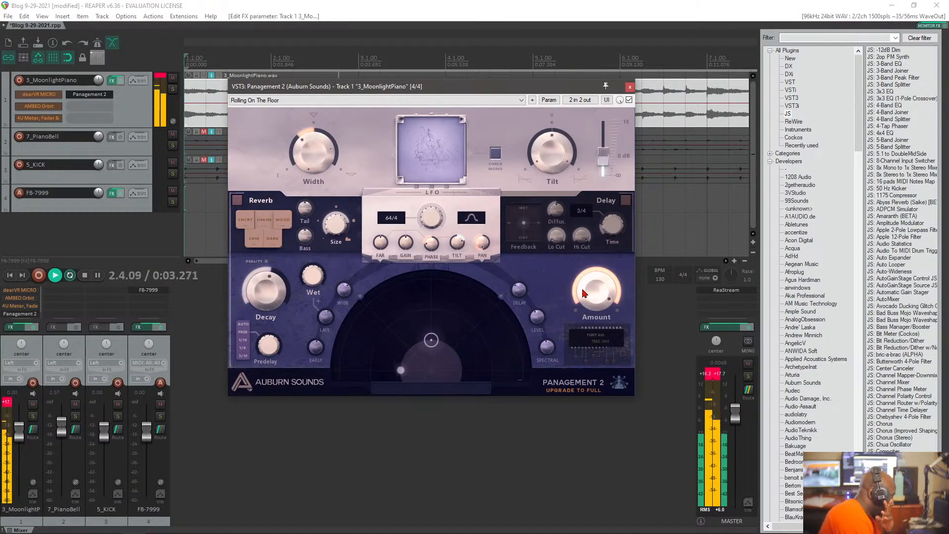
key("space")
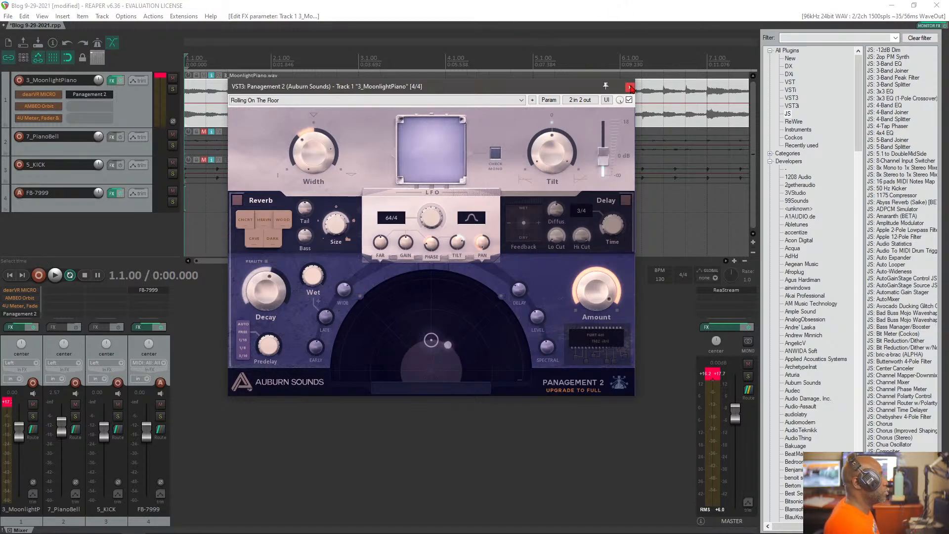
Step: Close and bypass Panagement 2 on the 3_MoonlightPiano track, and mute that track's audio item
left_click(630, 88)
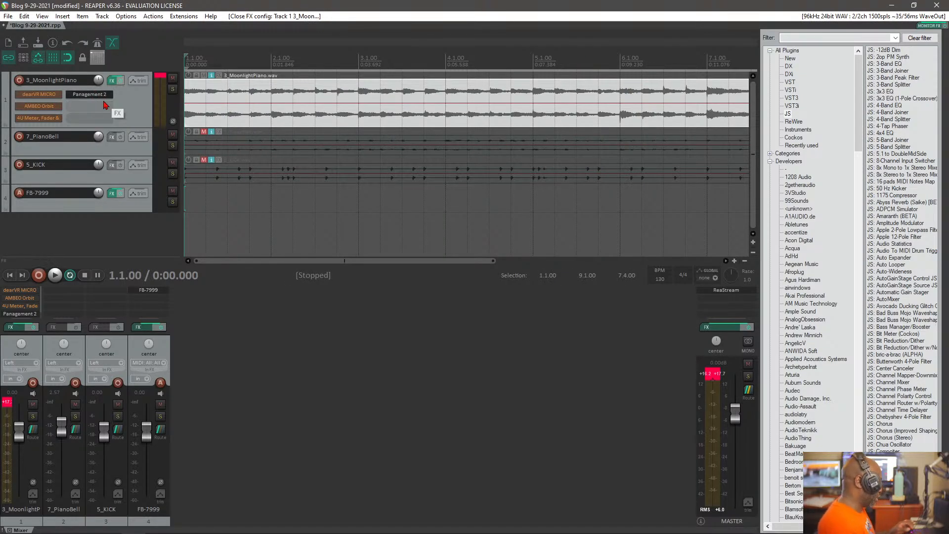
left_click(105, 95, "shift")
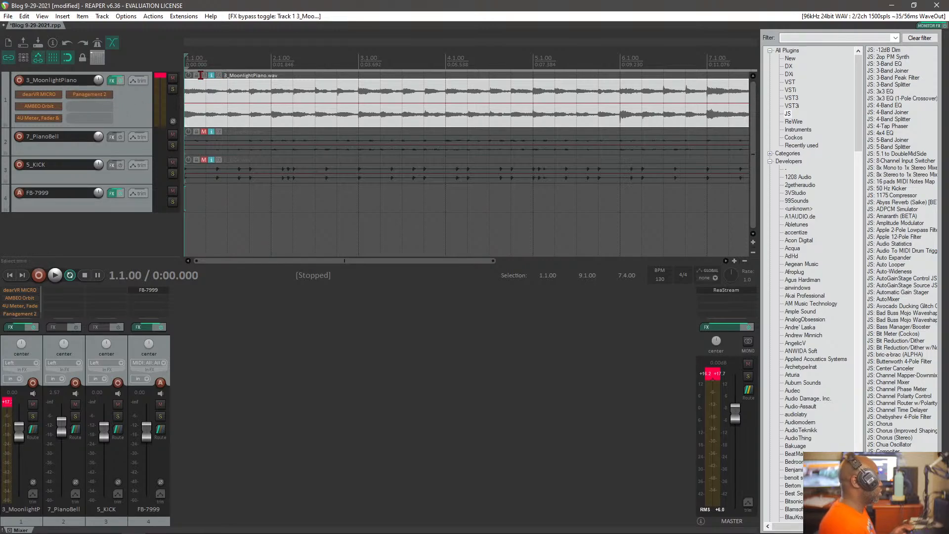
left_click(203, 76)
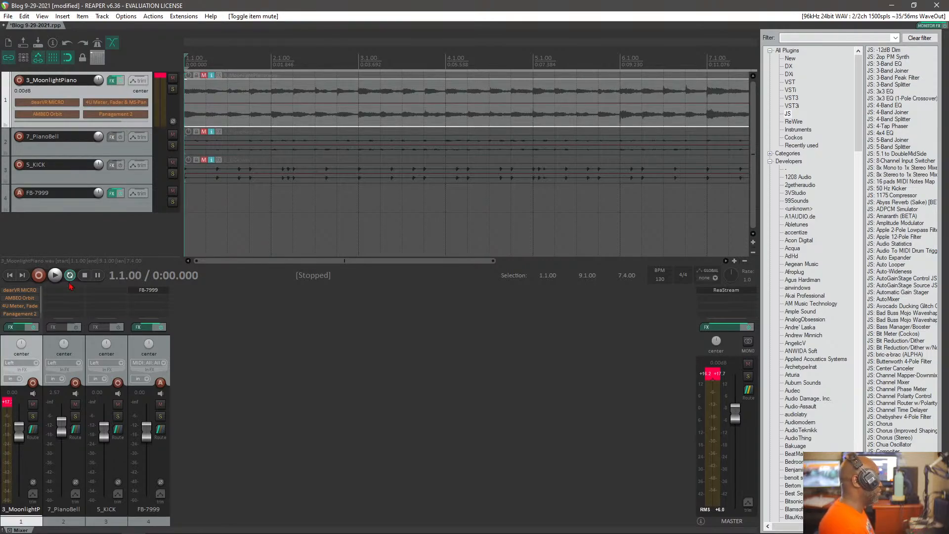
Step: Open track 4's FB-7999 synth in its own floating window without the FX chain, and reposition and shrink that window
left_click(113, 194)
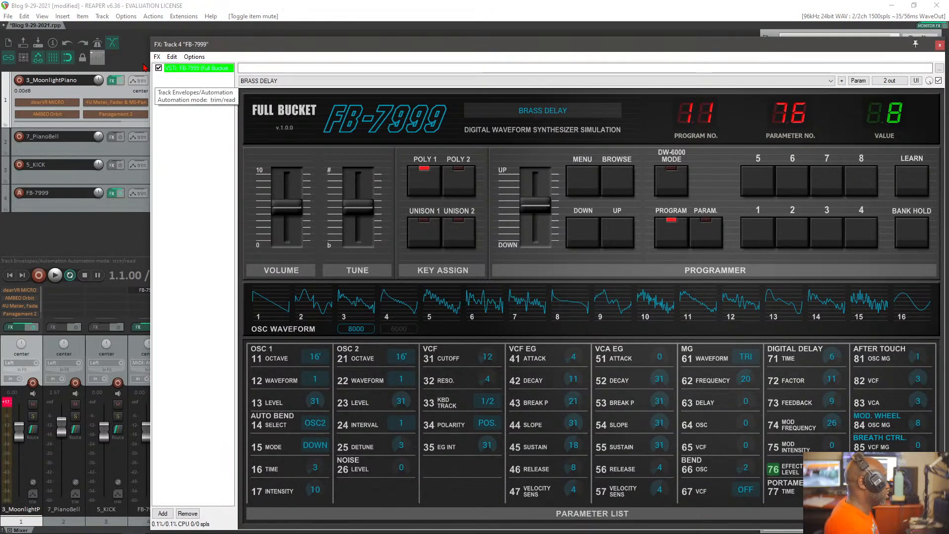
double_click(198, 67)
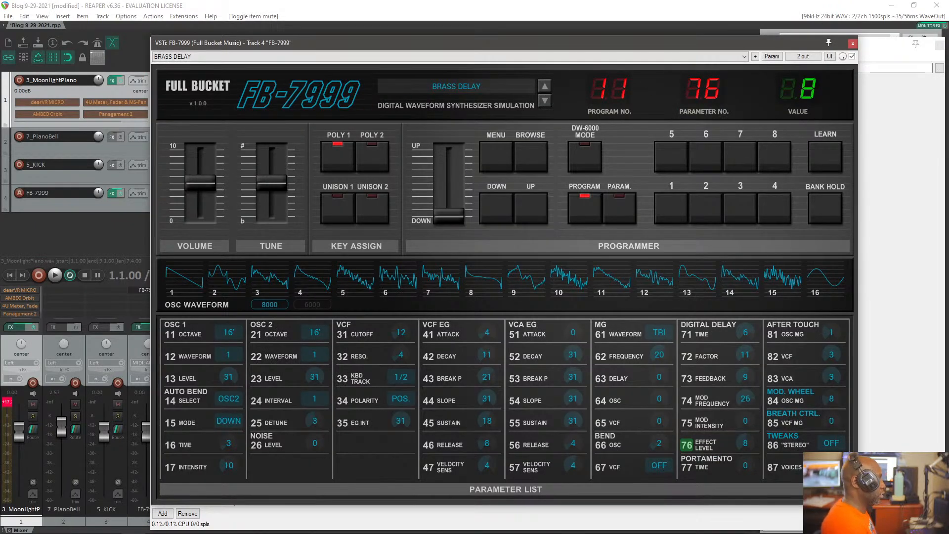
left_click(904, 127)
key("Escape")
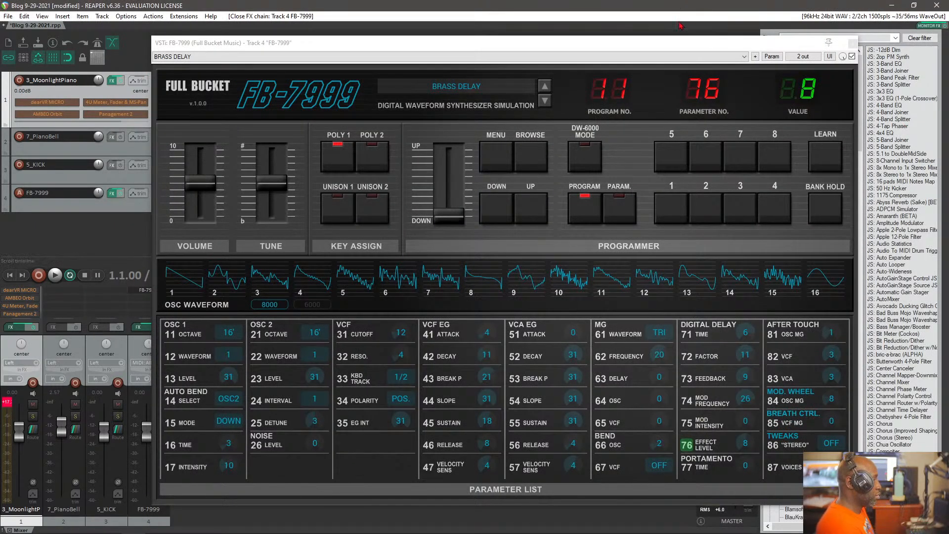
left_click_drag(684, 48, 614, 40)
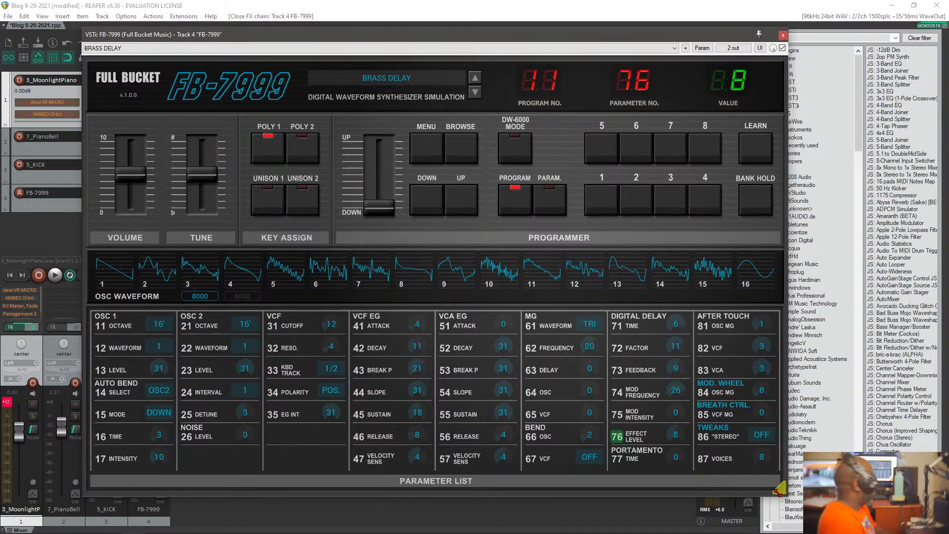
left_click_drag(779, 489, 749, 476)
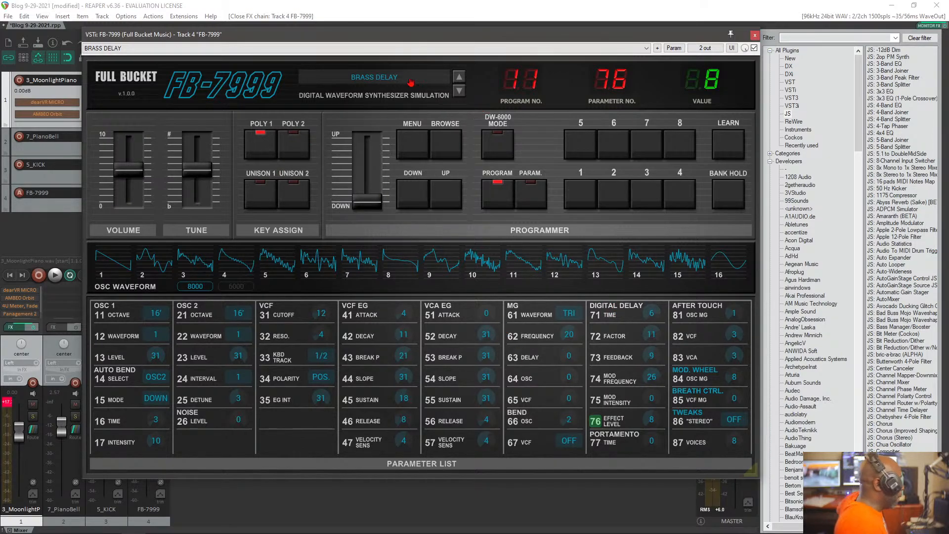
Step: Advance the FB-7999 to the Bell SE 1 program and look through the synth's program banks
left_click(458, 78)
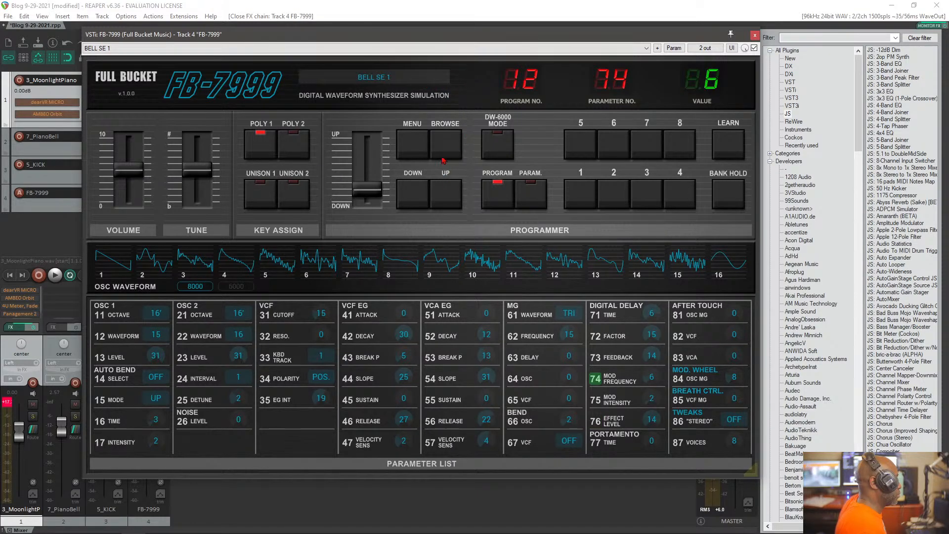
left_click(443, 138)
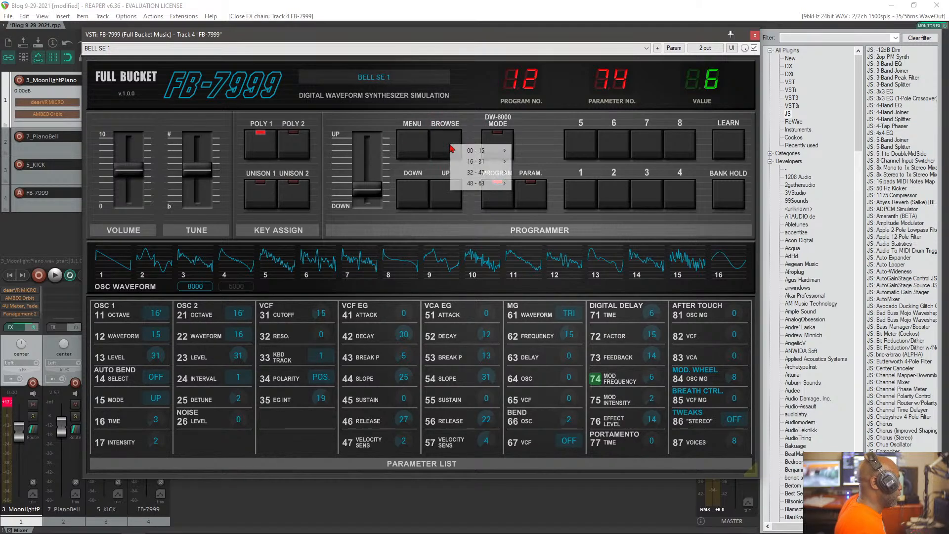
mouse_move(484, 165)
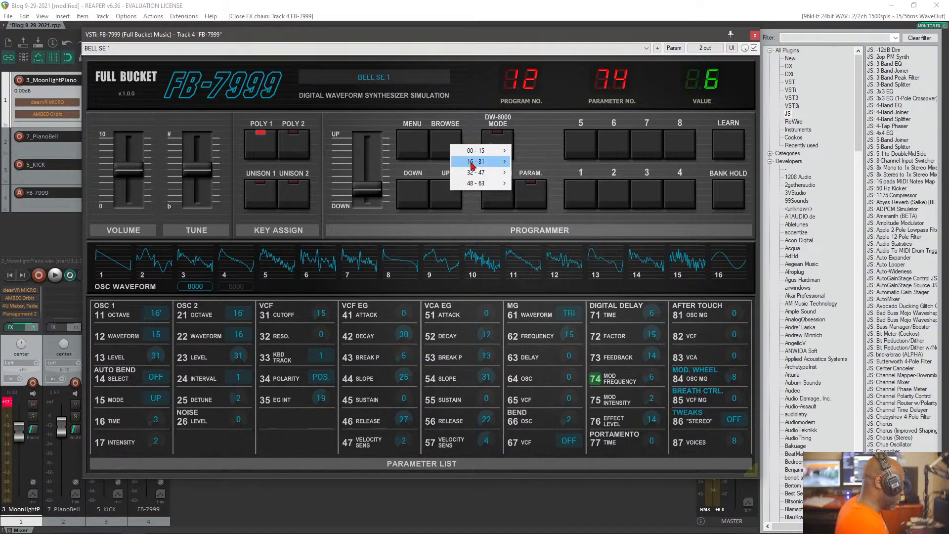
mouse_move(476, 184)
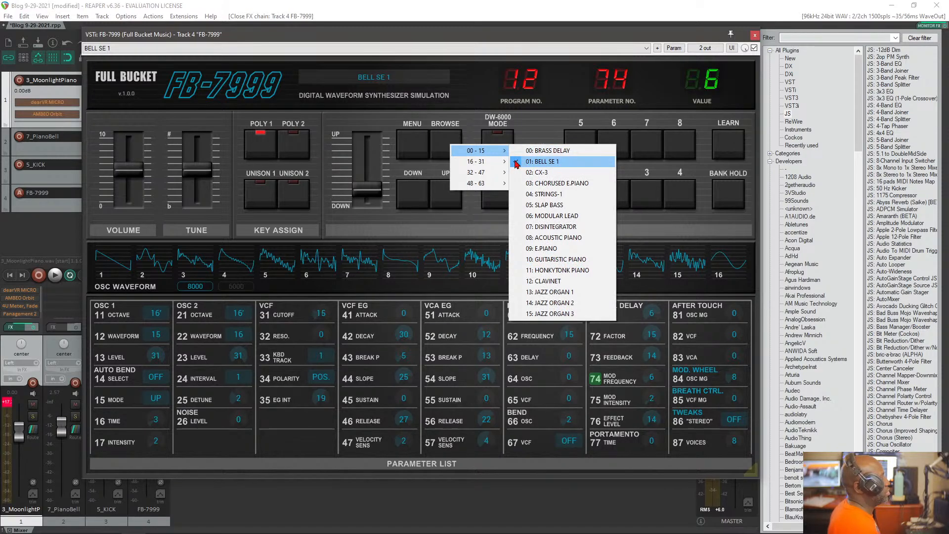
left_click(550, 148)
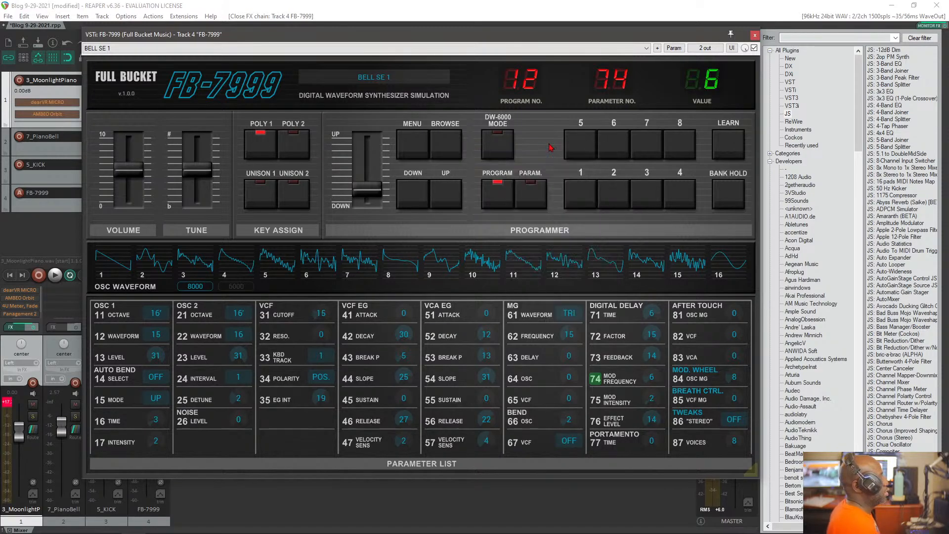
left_click(505, 156)
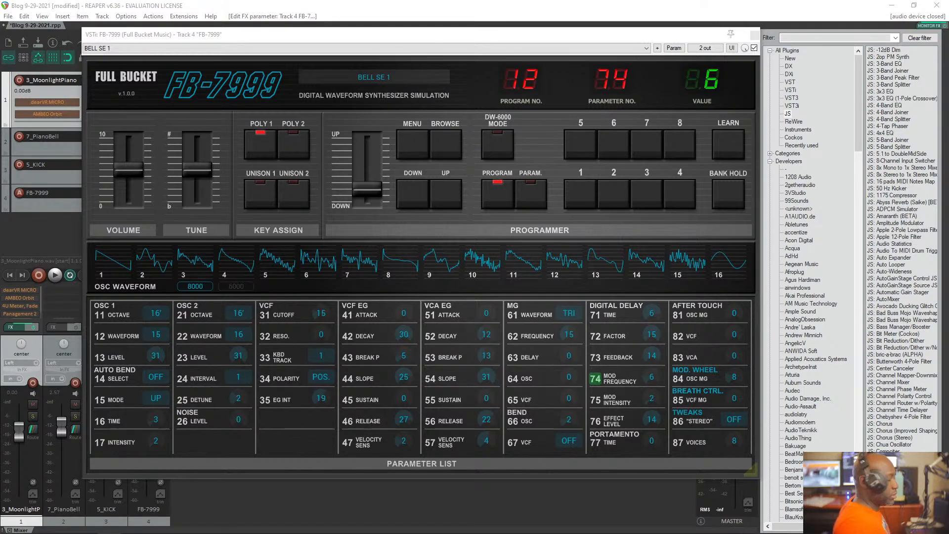
Step: Load the Brass Delay program from the 00-15 bank and select track 4 to play it
left_click(443, 141)
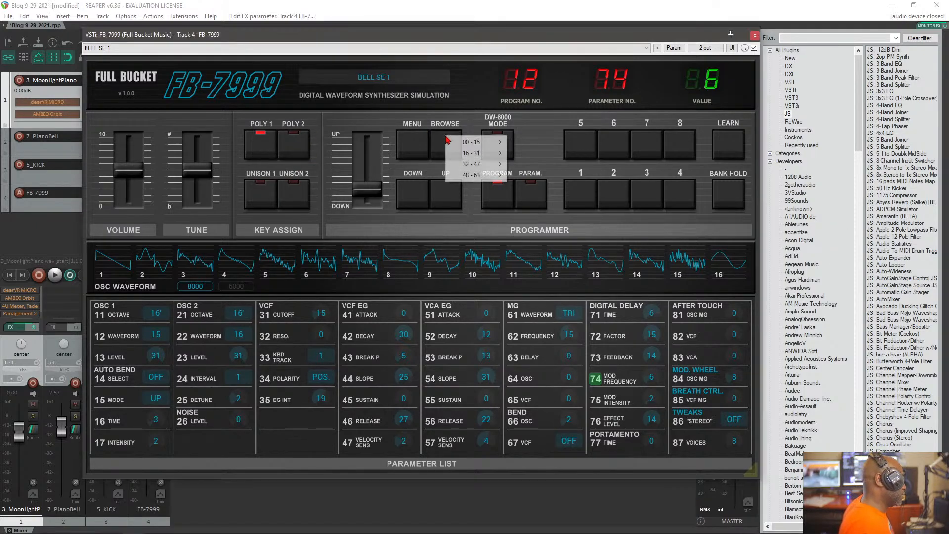
mouse_move(467, 145)
left_click(539, 143)
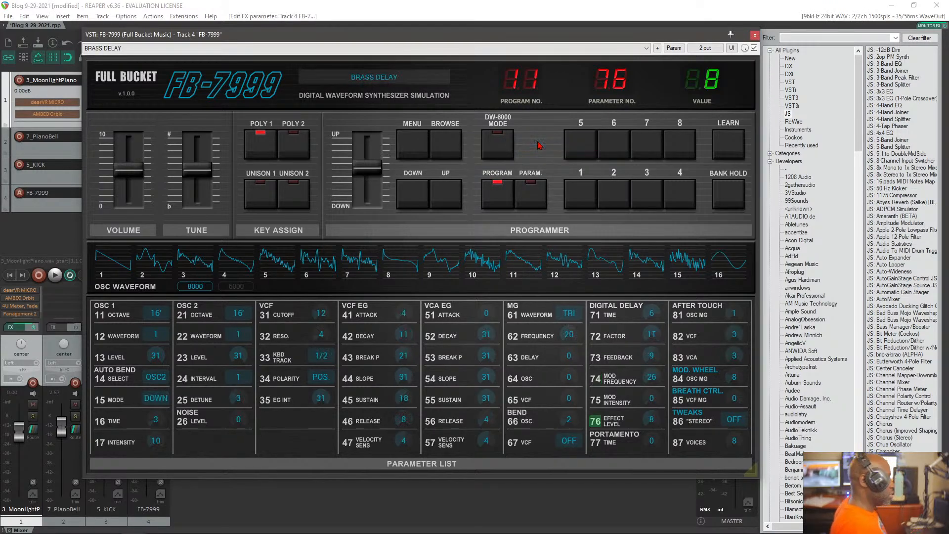
left_click(40, 211)
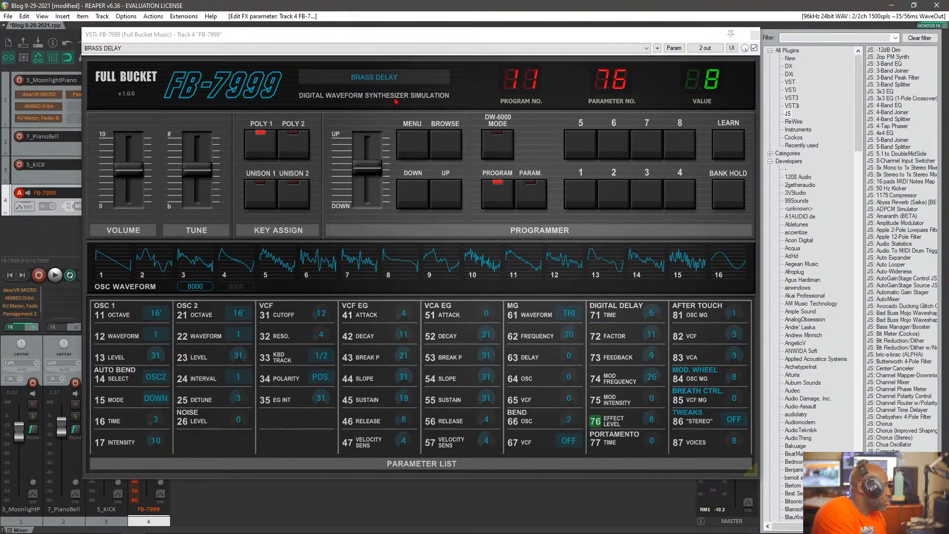
Step: Advance one program at a time through Bell SE 1, CX-3, Chorused E.Piano, Strings-1 and Slap Bass, playing the sounds
left_click(441, 196)
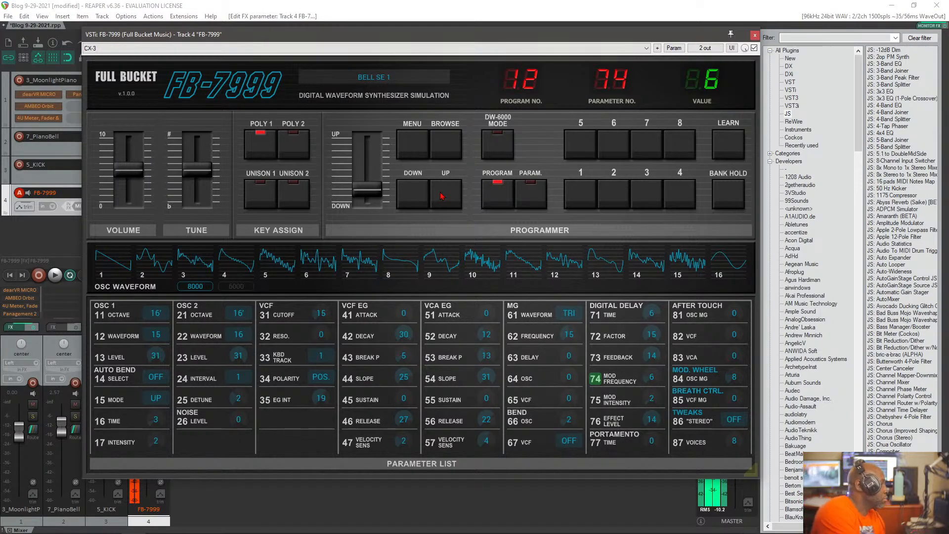
left_click(441, 196)
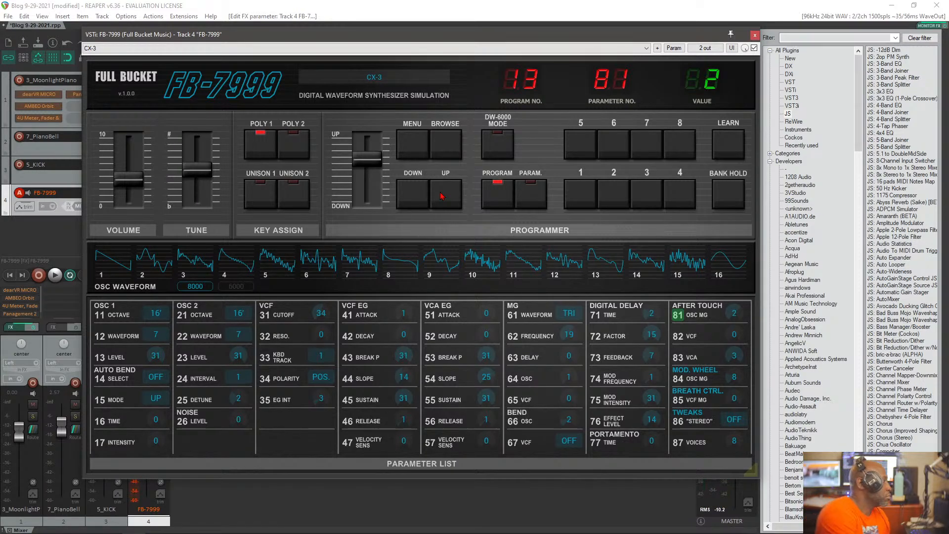
left_click(438, 197)
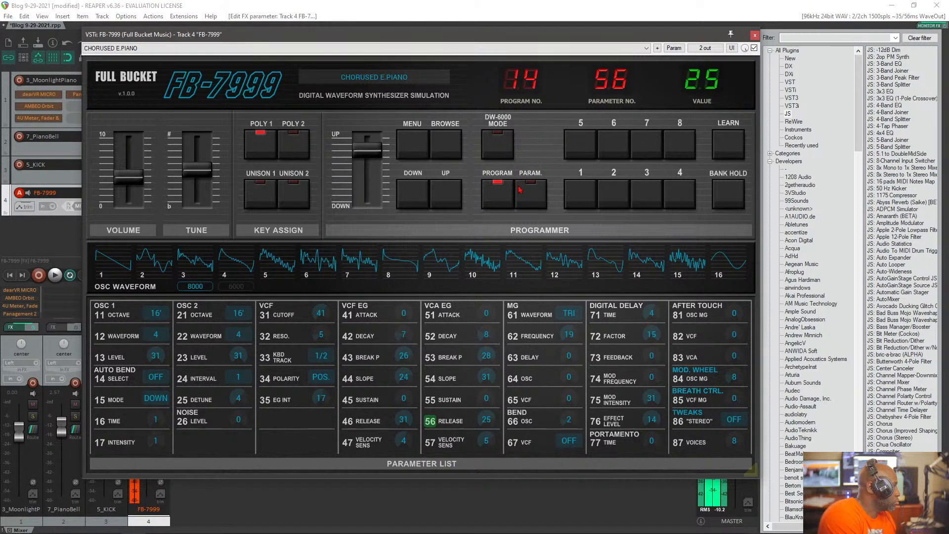
left_click(449, 190)
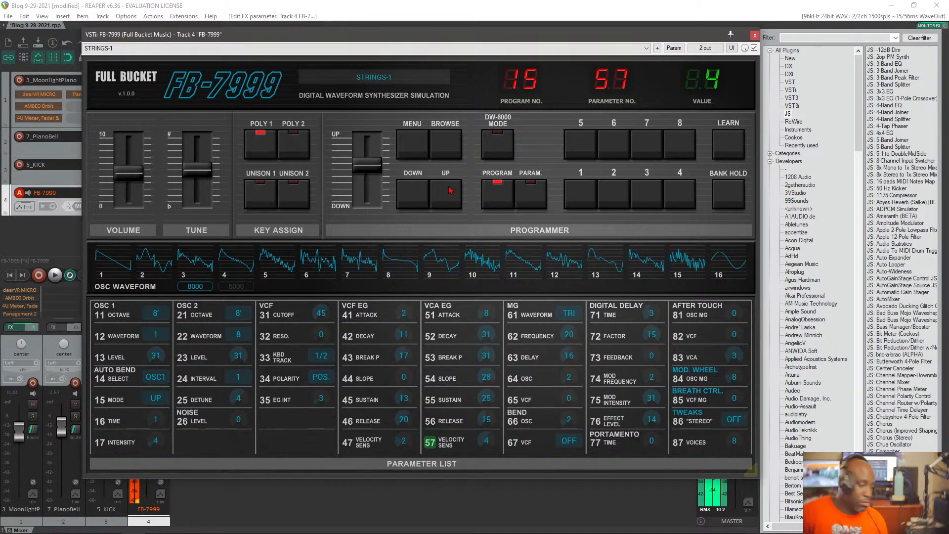
left_click(450, 191)
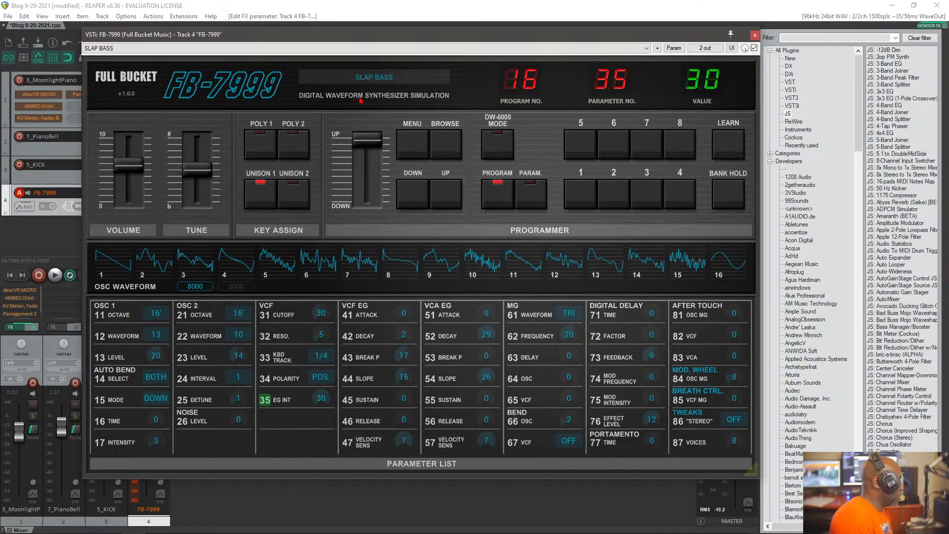
Step: Load Pizzicato from the 16-31 bank and audition the programs after it one by one: Choir, Voice, Cathedral Organ 1 and Cathedral Organ 2
left_click(445, 145)
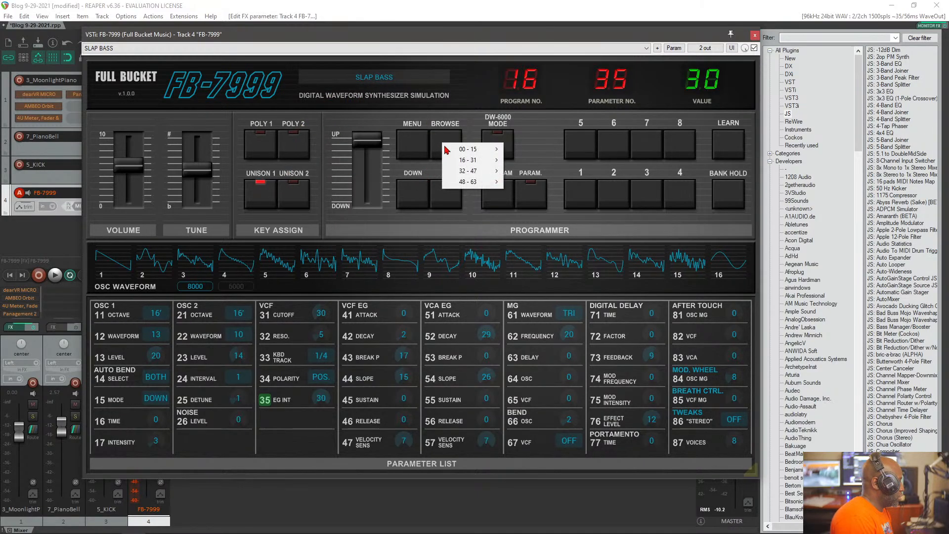
mouse_move(465, 161)
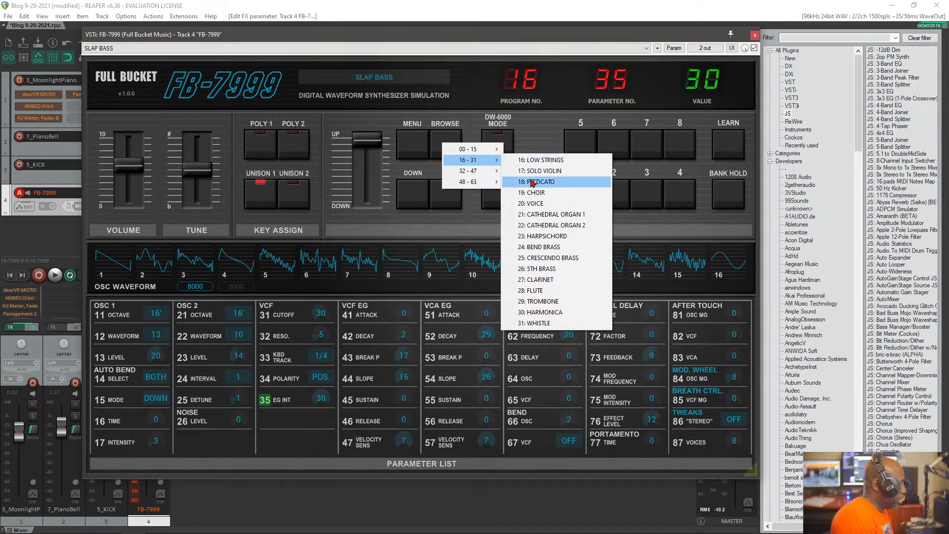
left_click(541, 182)
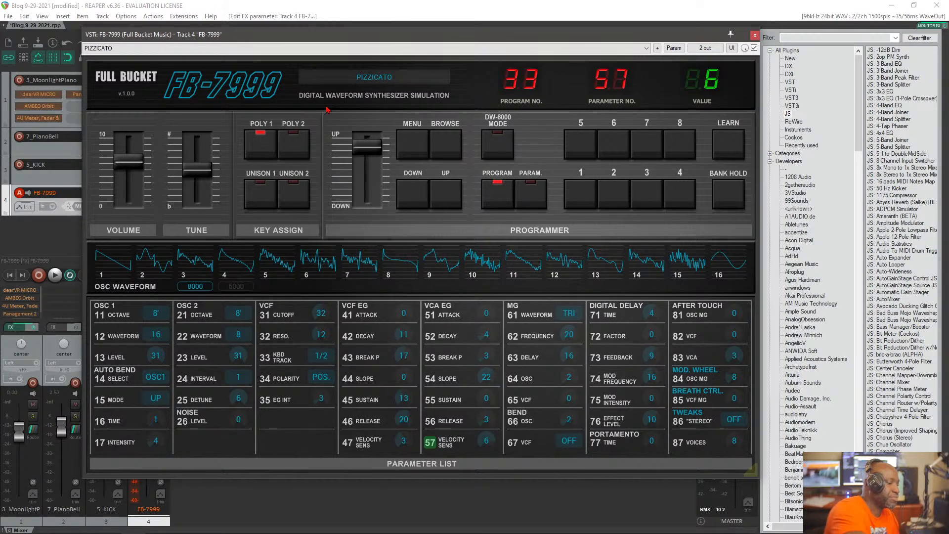
left_click(450, 201)
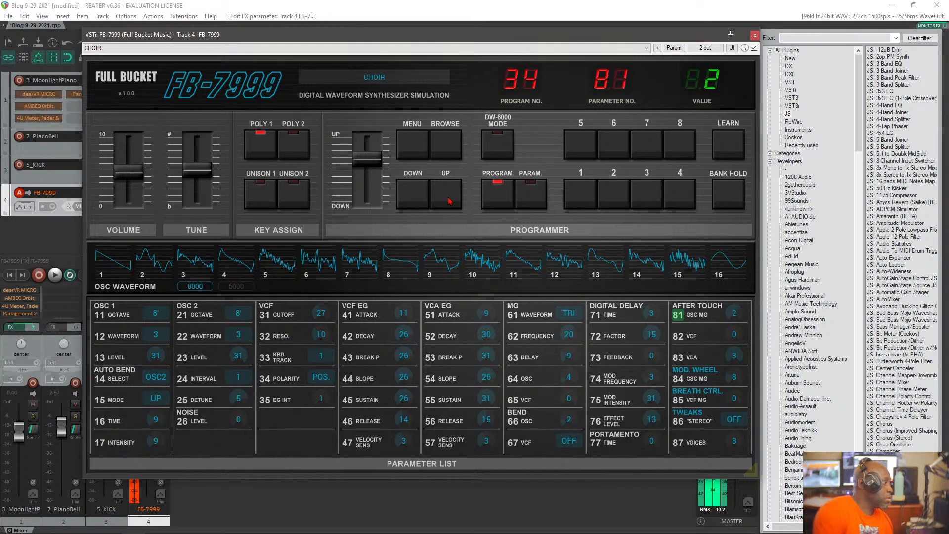
left_click(449, 200)
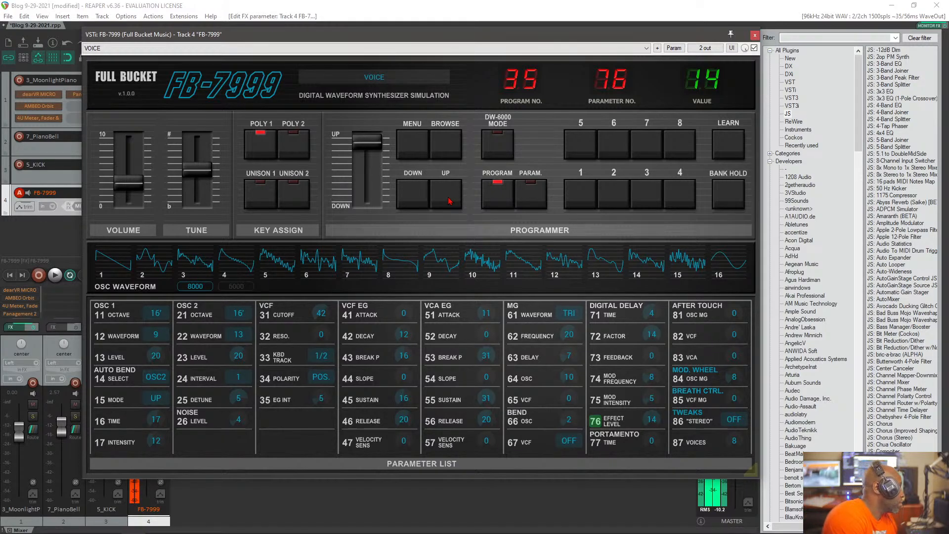
left_click(448, 200)
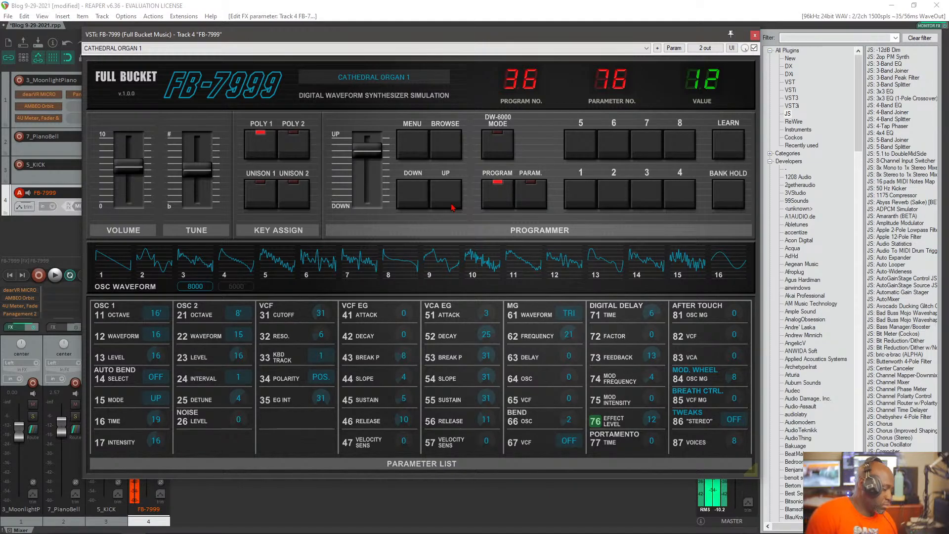
left_click(451, 207)
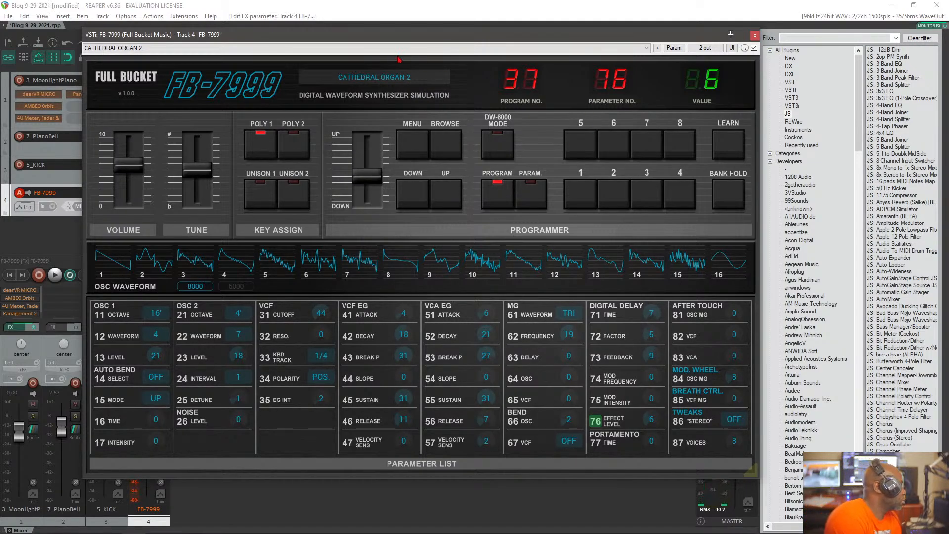
Step: Load Vibraphone from the 32-47 bank and audition the programs after it one by one: Marimba, Toy Piano, Steel Drum and Gut Guitar
left_click(442, 140)
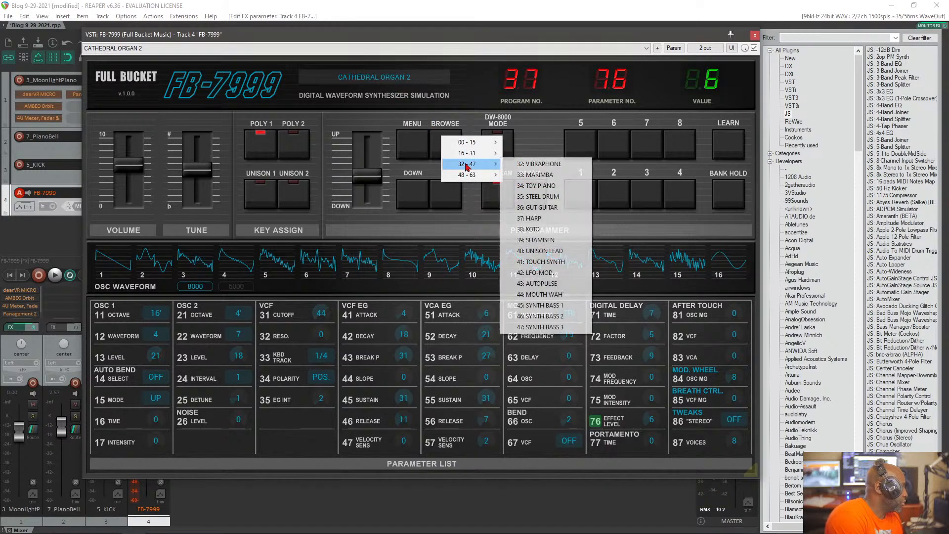
mouse_move(467, 163)
left_click(555, 166)
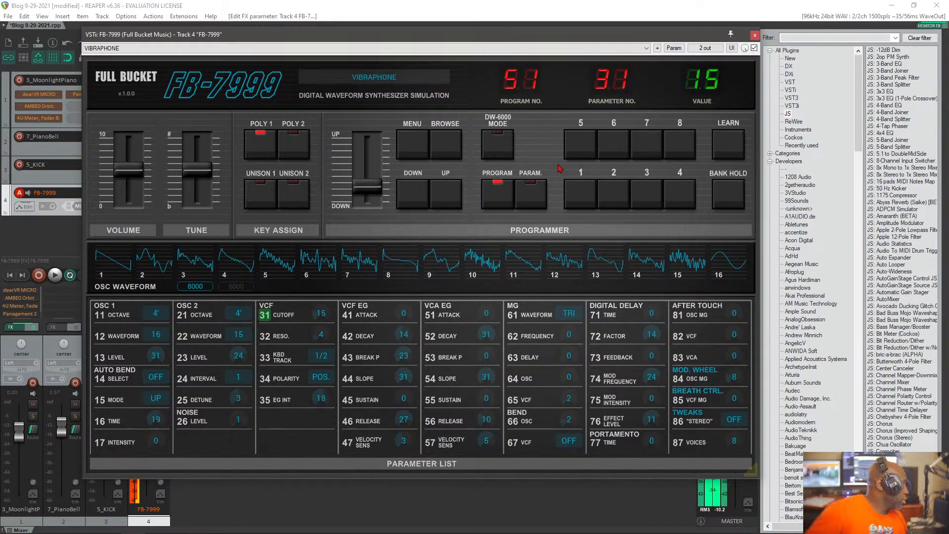
left_click(451, 186)
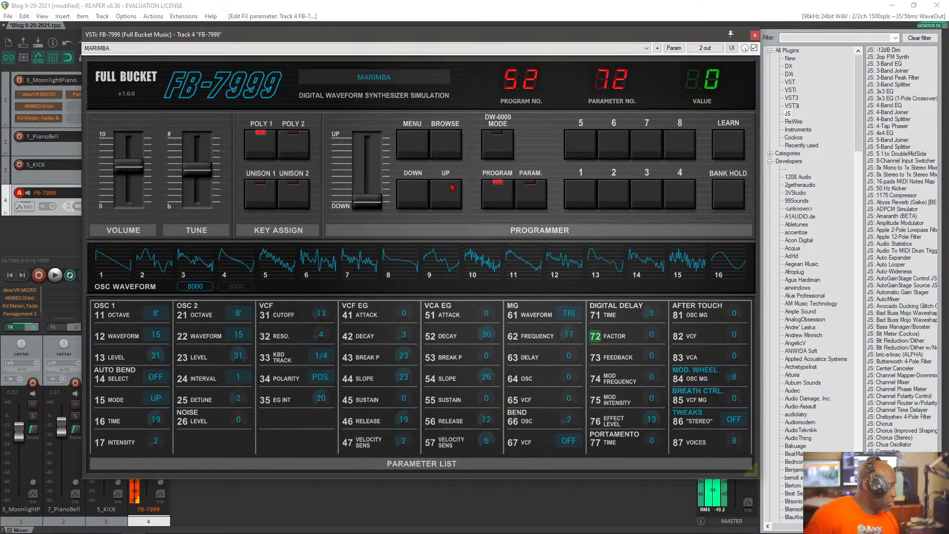
left_click(451, 187)
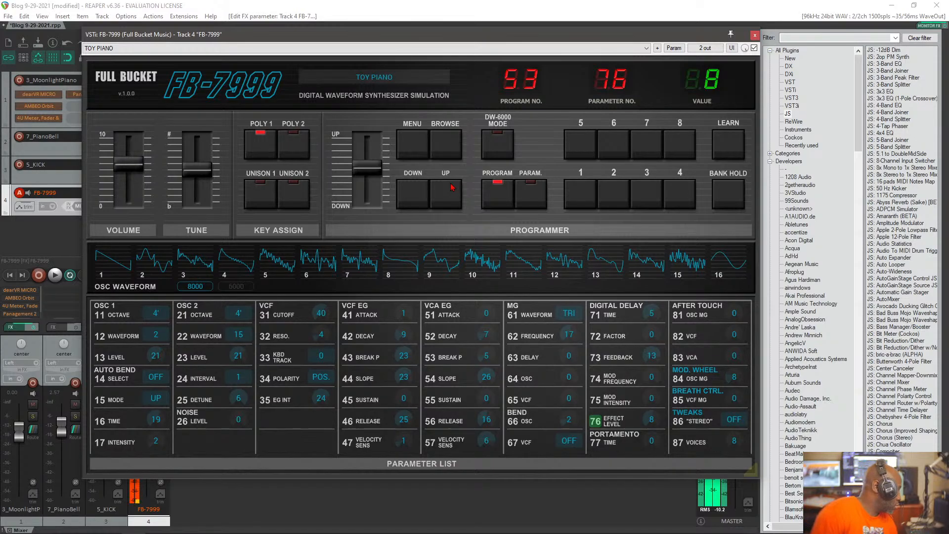
left_click(452, 188)
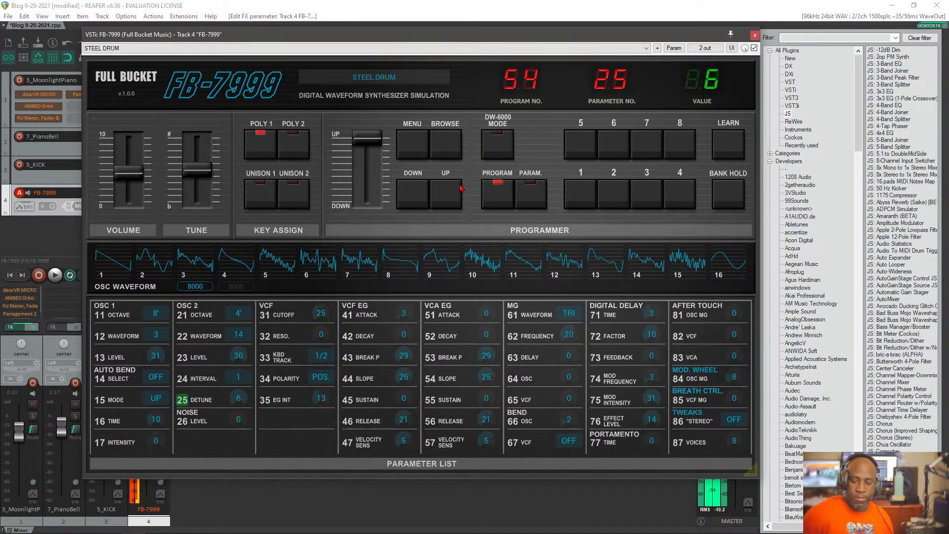
left_click(460, 188)
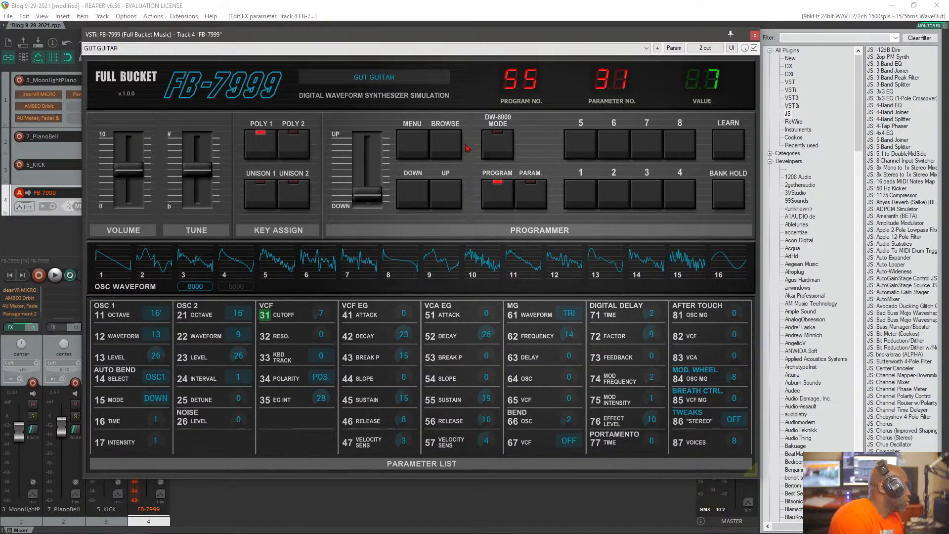
Step: Load Epilogue from the 48-63 bank and audition programs one by one back to Twinkle Musicbox, turning on DW-6000 mode there
left_click(445, 147)
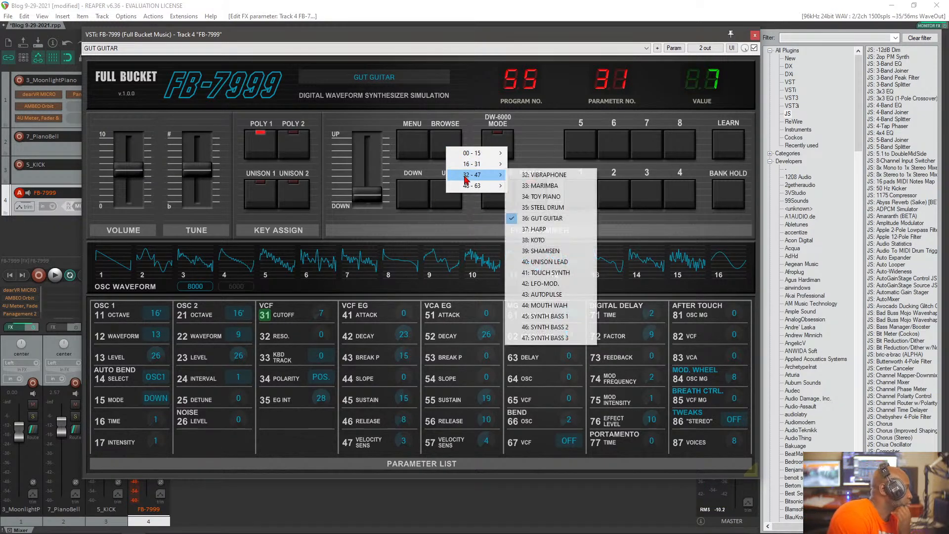
mouse_move(470, 189)
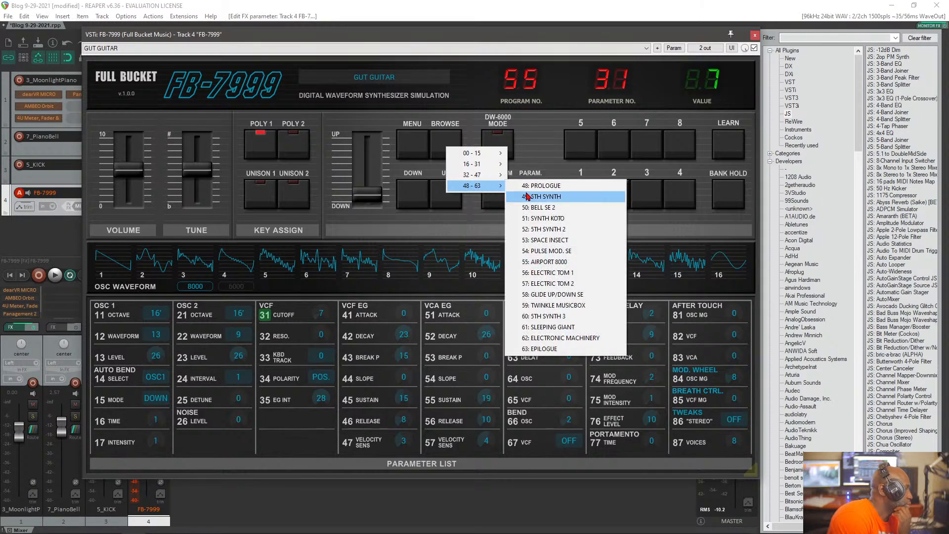
left_click(558, 349)
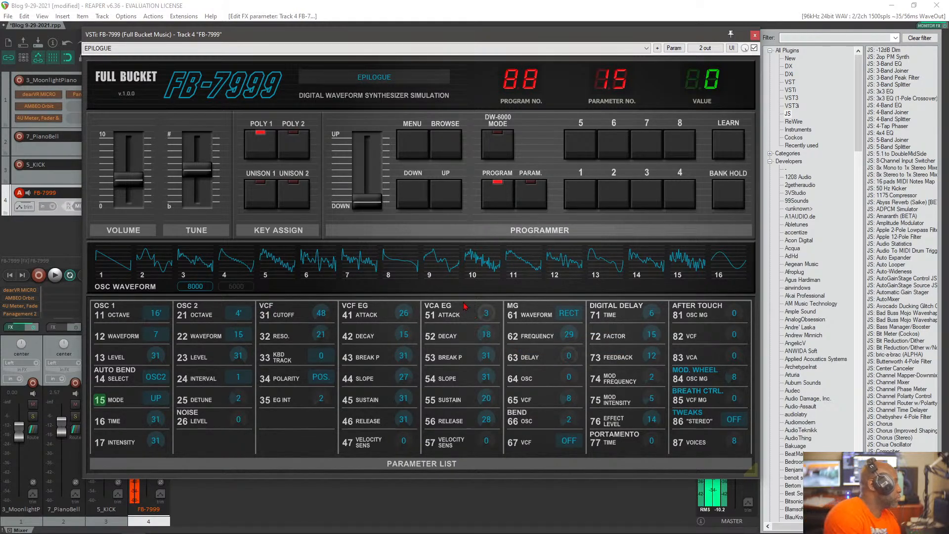
left_click(415, 193)
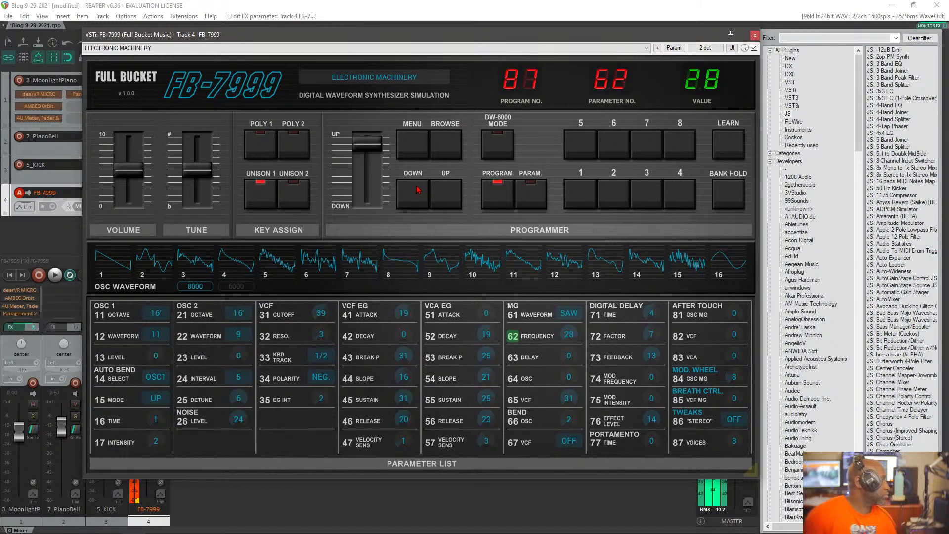
left_click(415, 191)
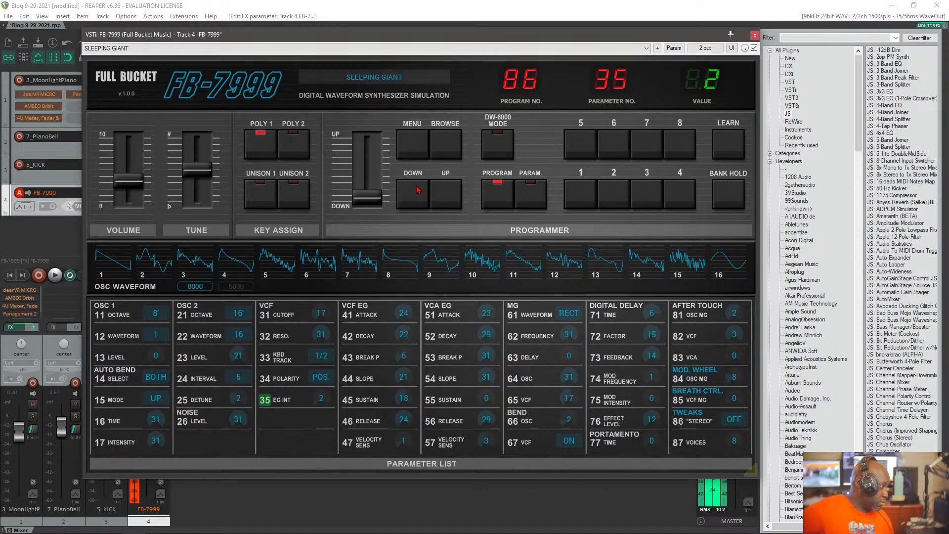
left_click(417, 189)
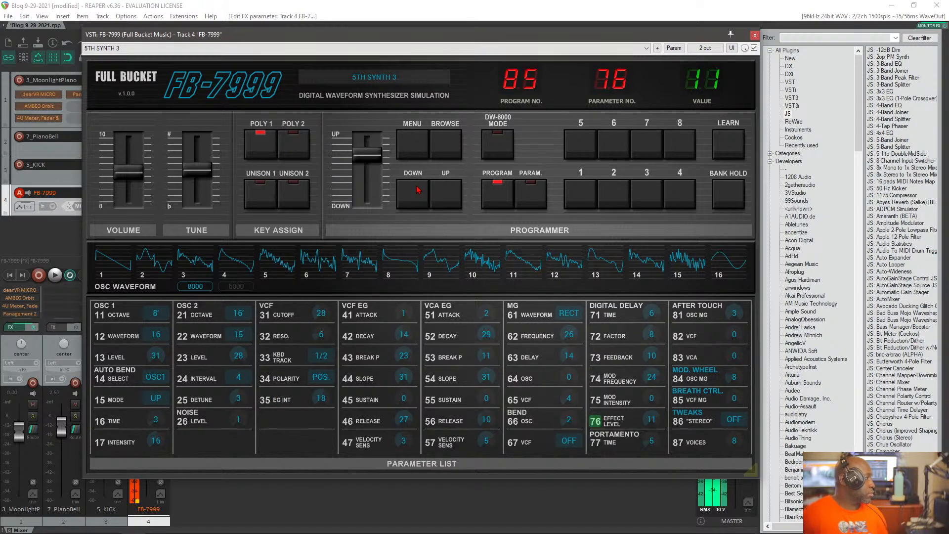
left_click(417, 189)
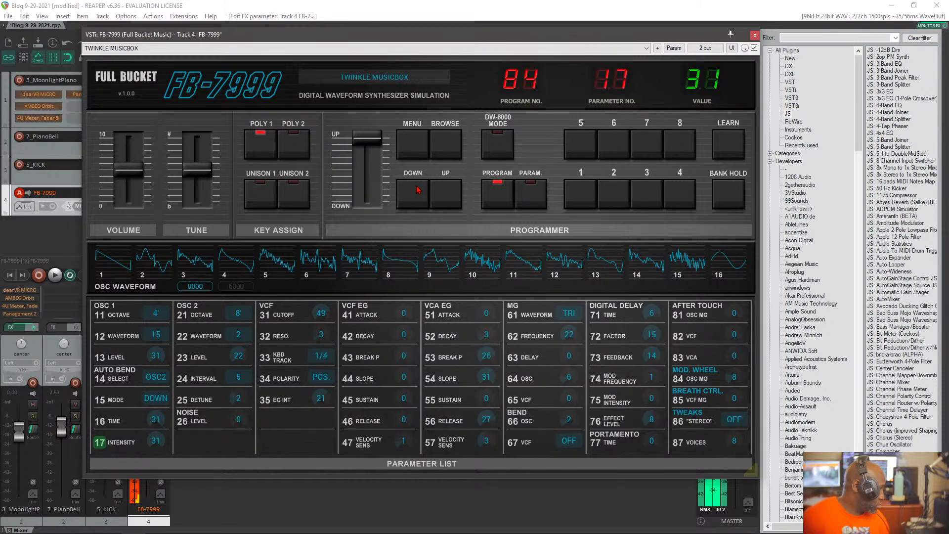
left_click(513, 147)
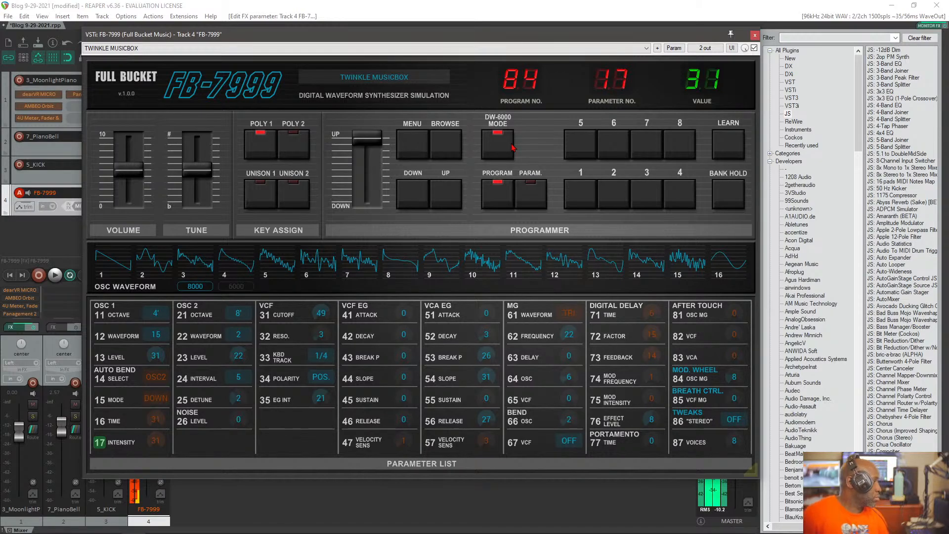
Step: Turn off DW-6000 mode and switch the programmer to parameter selection and back to program selection
left_click(512, 147)
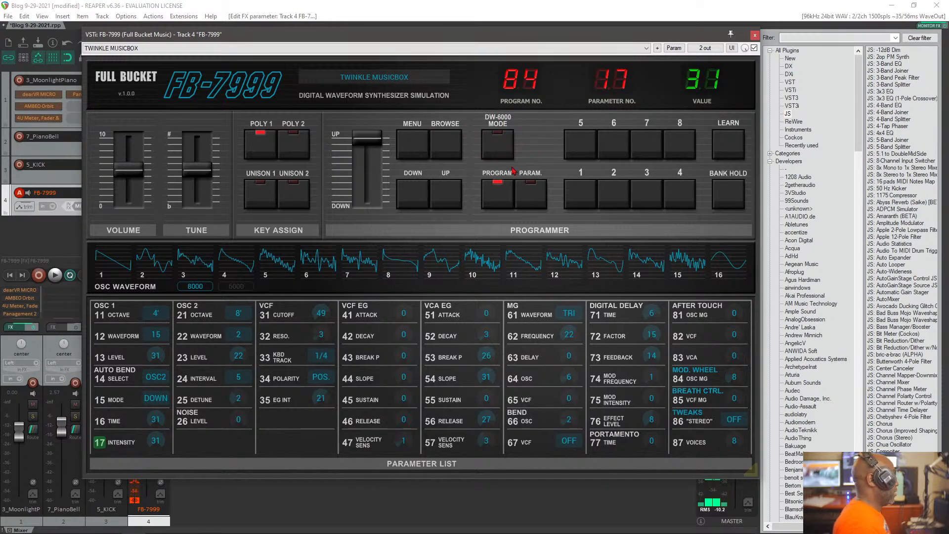
left_click(534, 200)
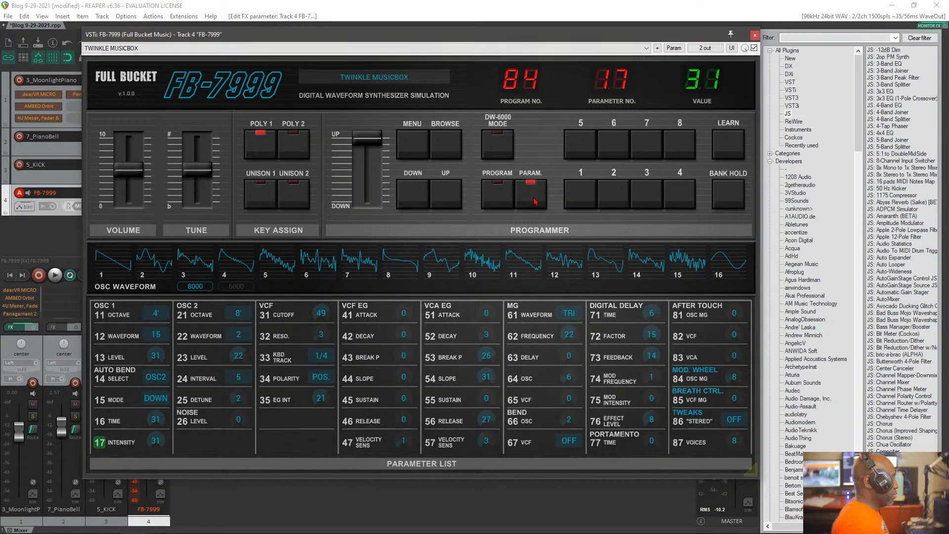
left_click(495, 194)
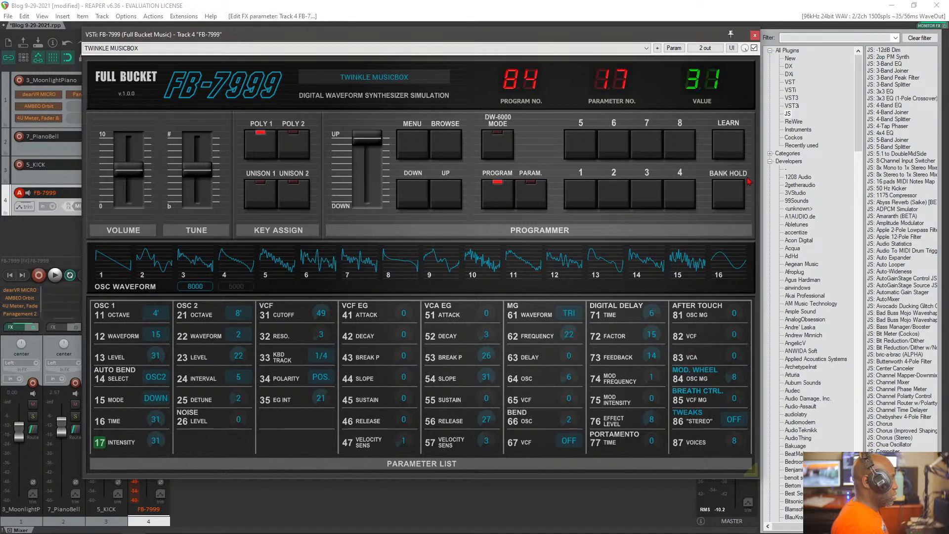
Step: Recall program 12, Bell SE 1, and program 56, Harp, by entering their two-digit numbers on the programmer
left_click(588, 193)
left_click(613, 200)
left_click(581, 144)
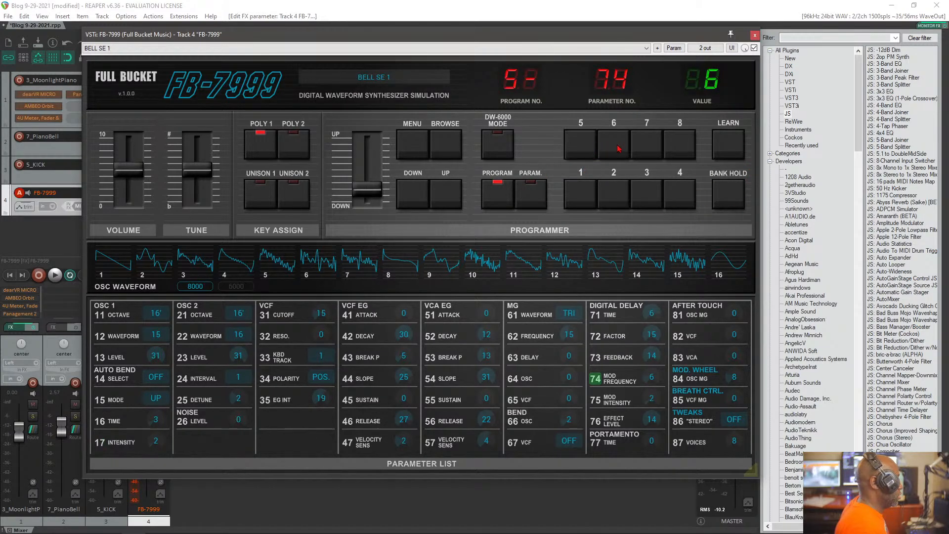
left_click(613, 144)
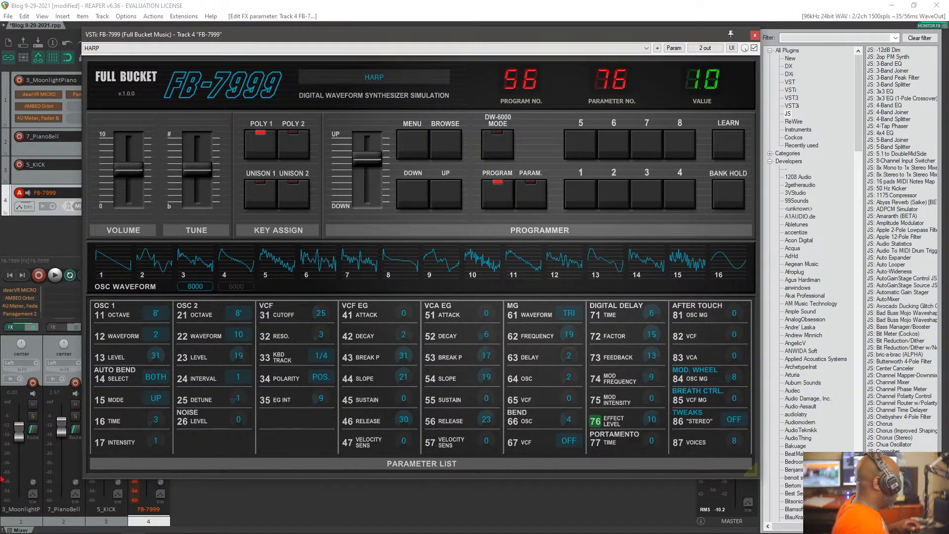
Step: Close the FB-7999 synth window, deselect its track and switch away from REAPER
left_click(754, 35)
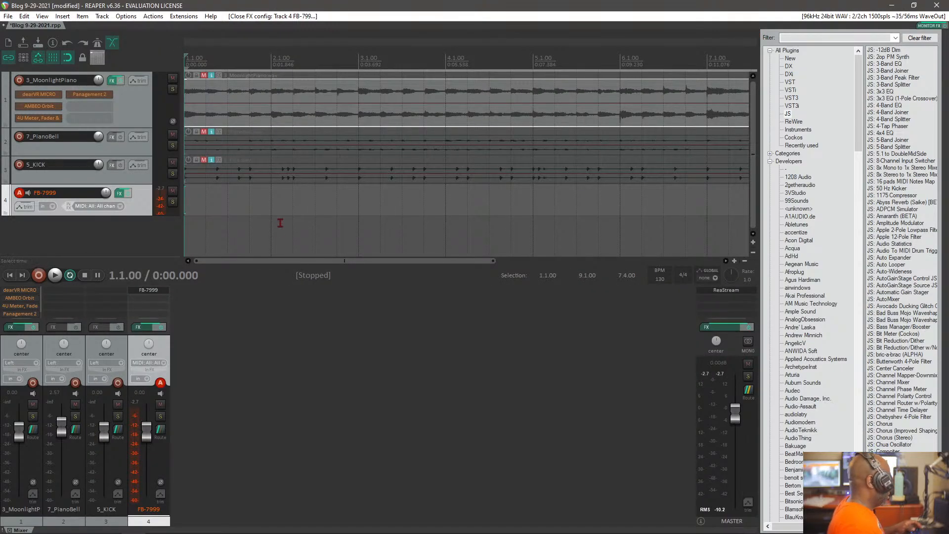
left_click(159, 242)
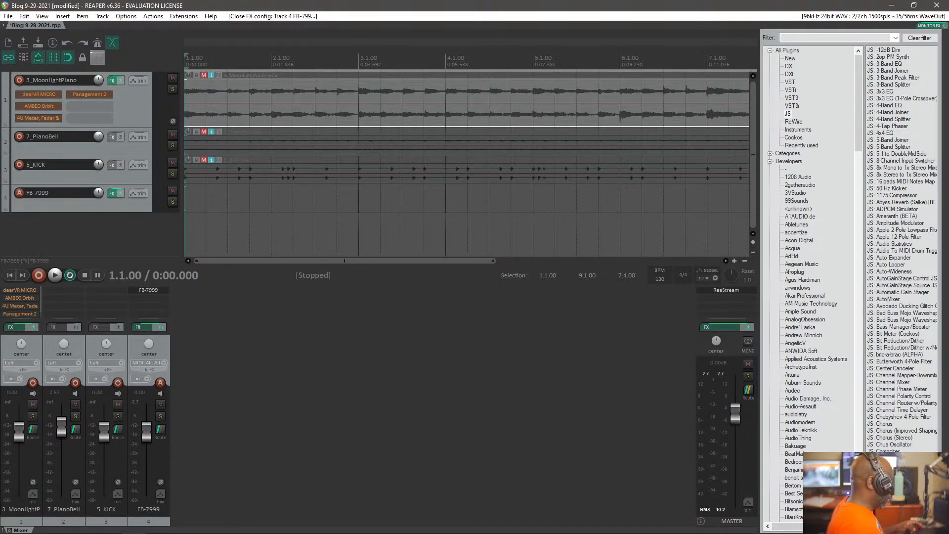
key("alt+Tab")
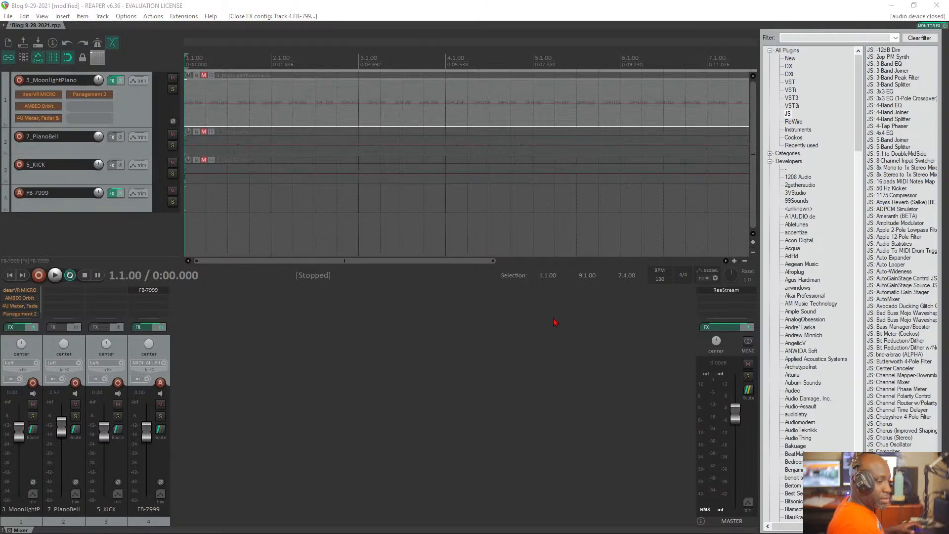